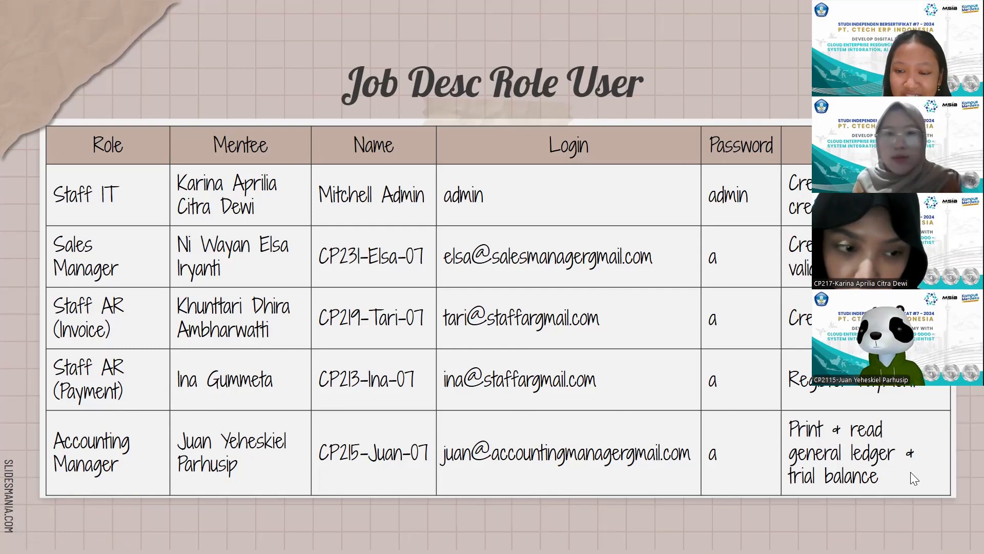
- Switch from the presentation to Odoo and open the Users list in Settings
key(Right)
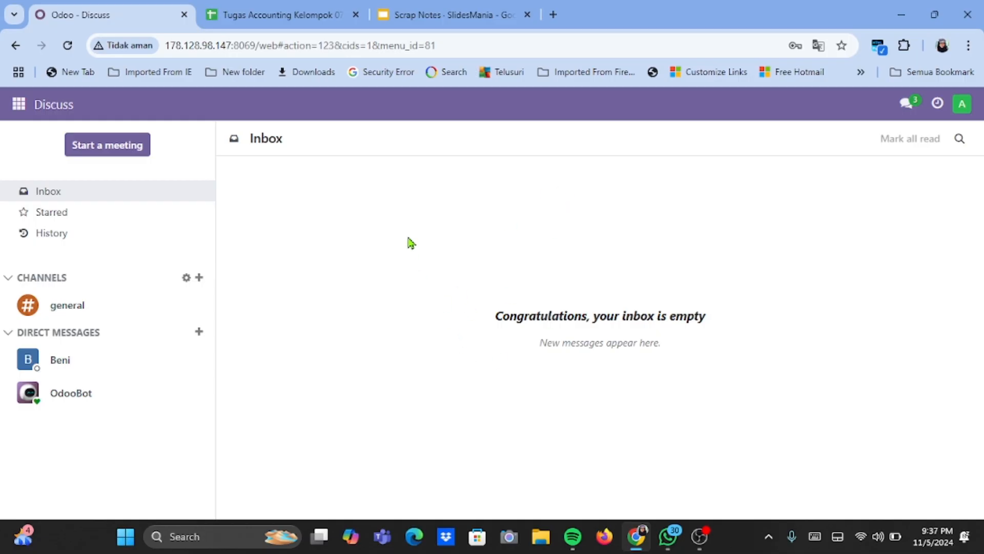
click(19, 105)
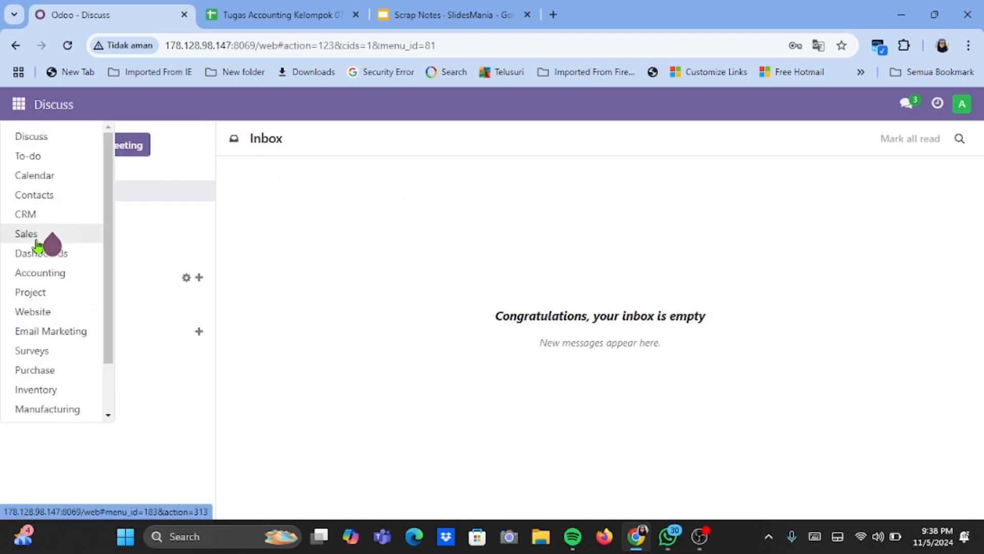
scroll(38, 246, down, 1)
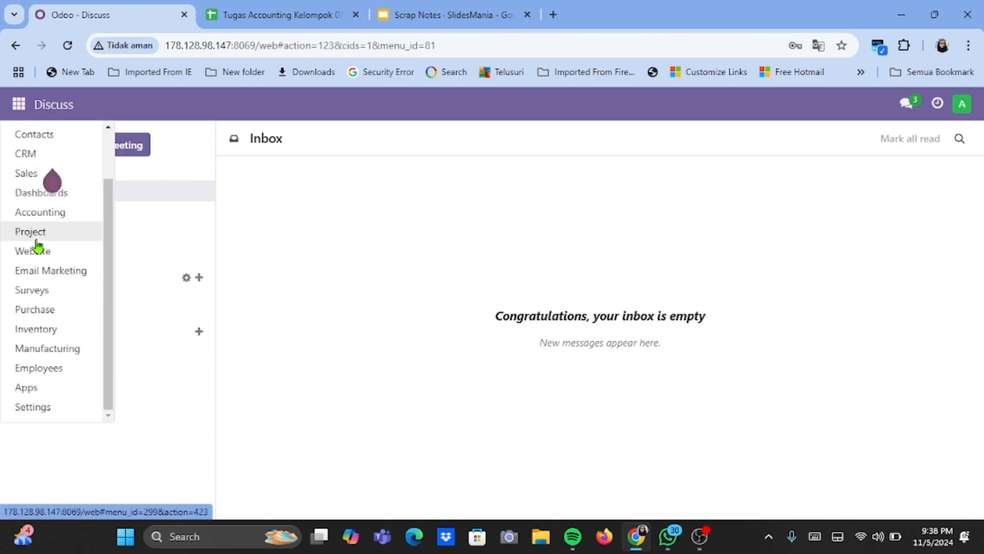
click(39, 410)
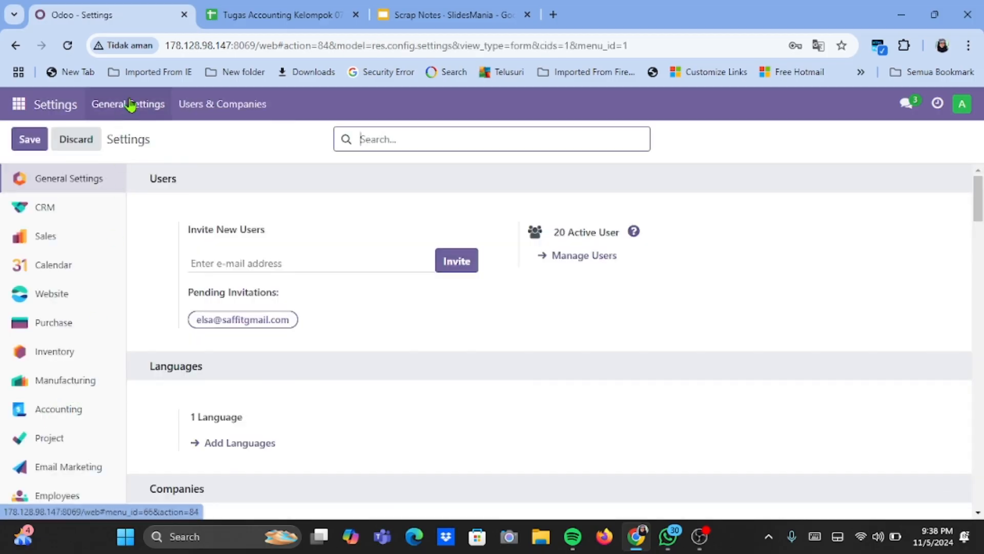
click(192, 105)
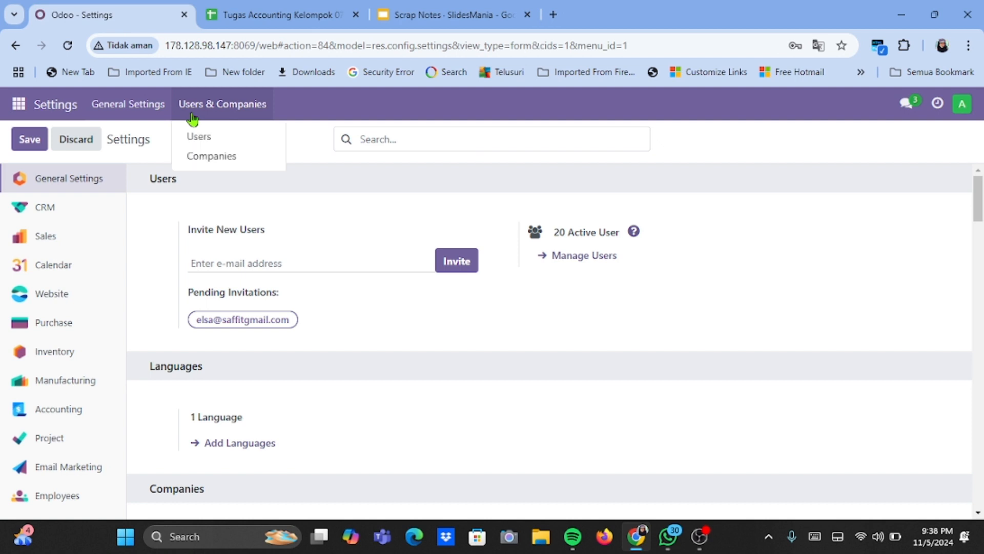
click(200, 137)
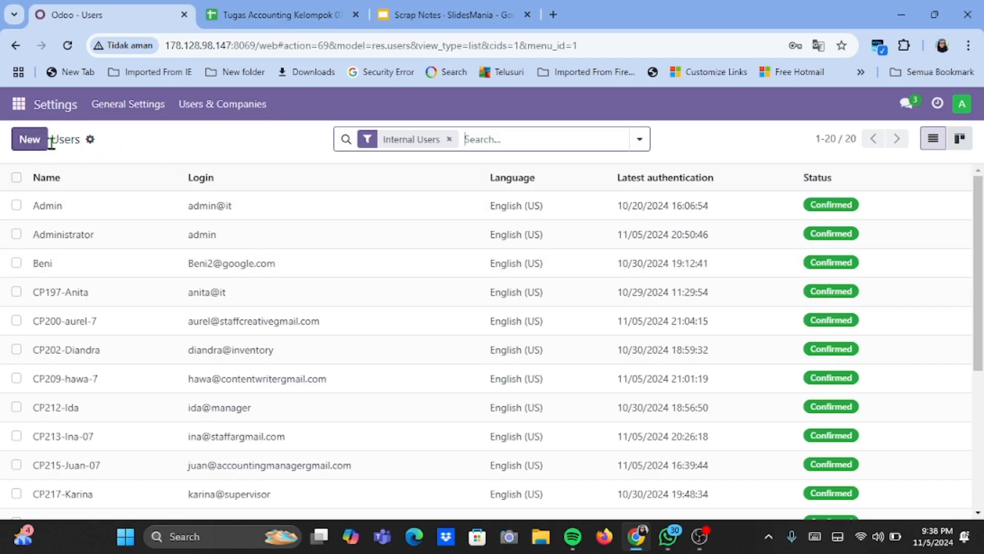
- Look through the internal users list, checking the names and logins of the accounting and sales accounts
click(90, 140)
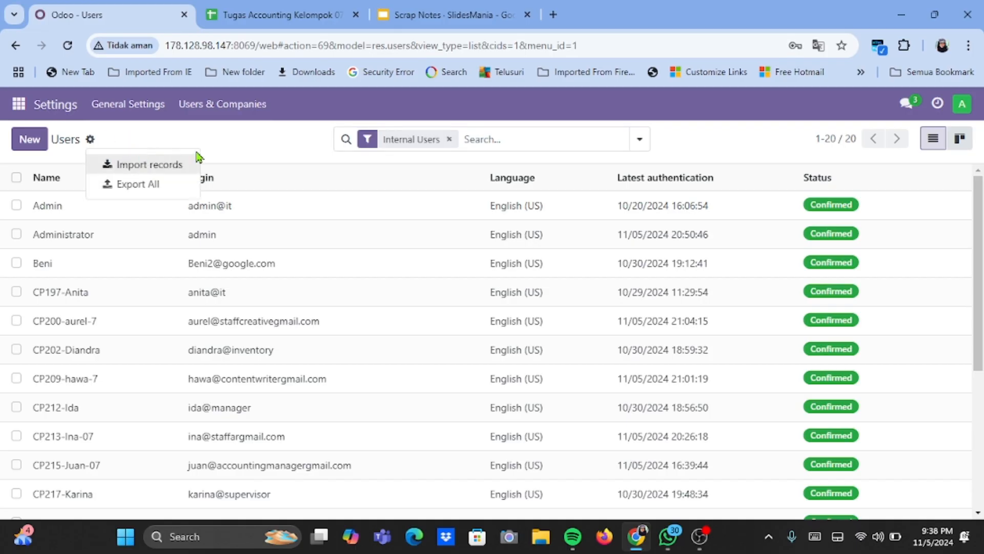
click(232, 138)
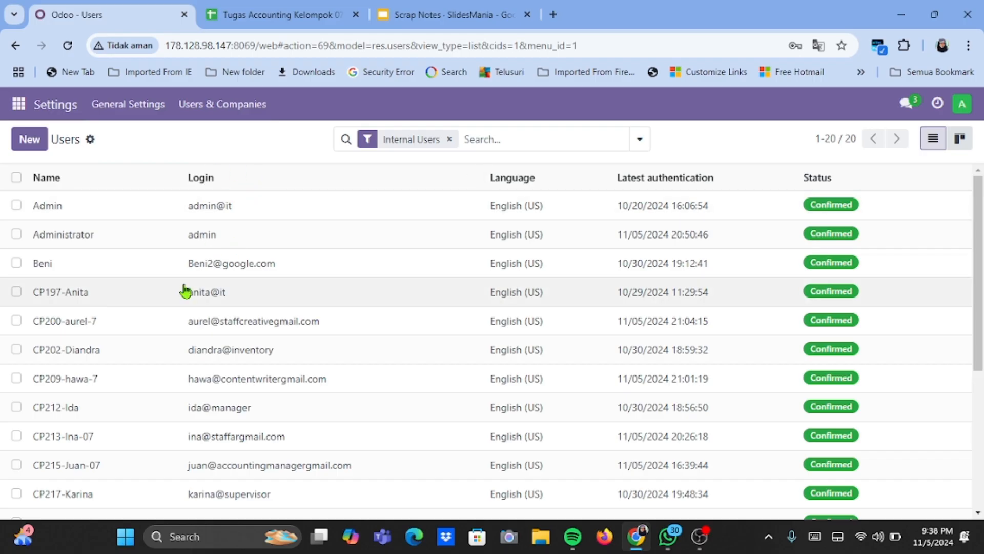
scroll(185, 291, down, 2)
scroll(185, 291, up, 1)
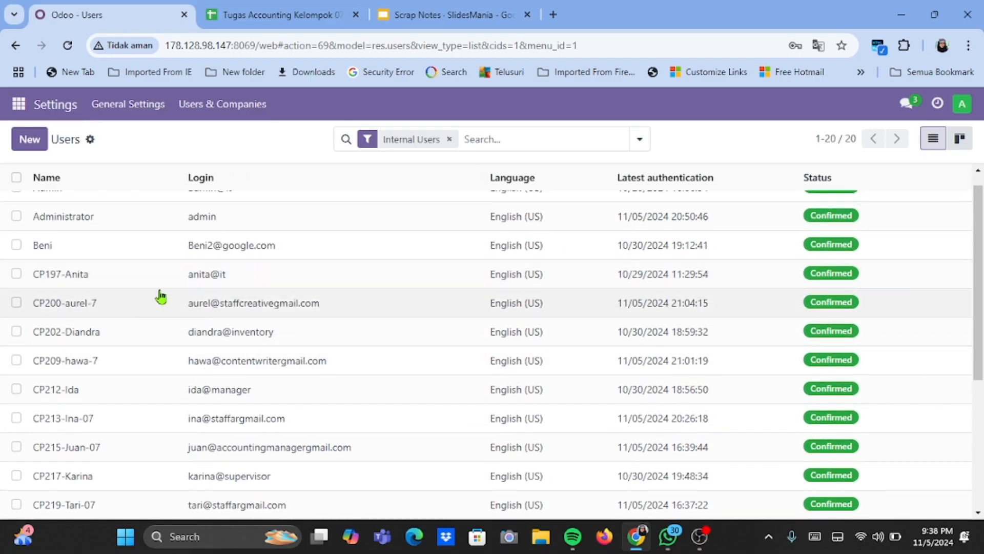
scroll(161, 295, down, 1)
scroll(160, 295, up, 1)
scroll(160, 296, down, 2)
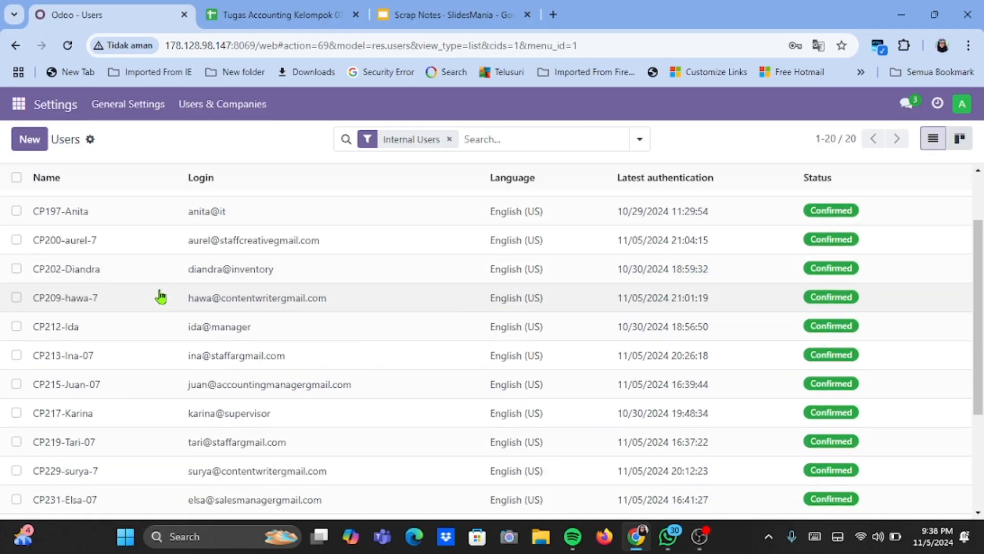
scroll(159, 295, down, 2)
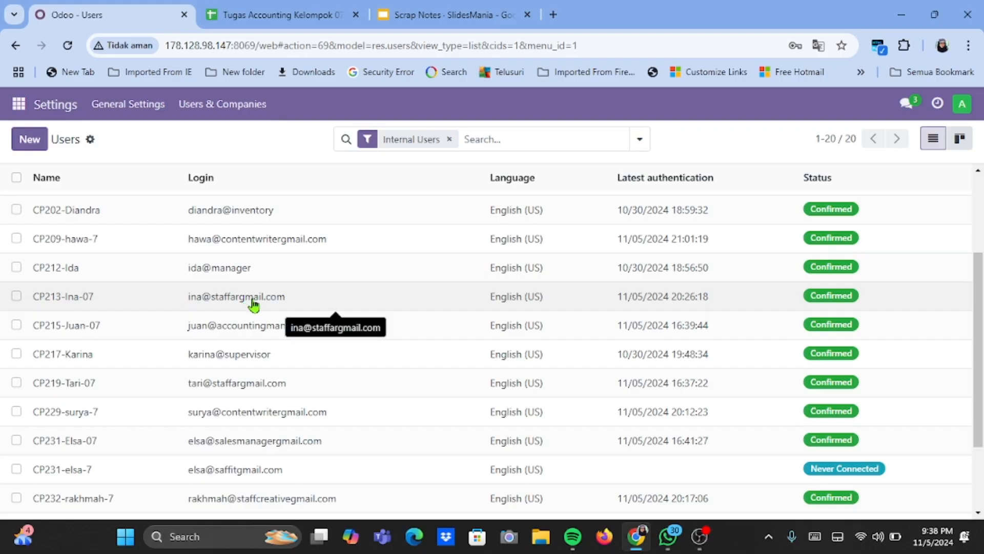
scroll(256, 306, down, 1)
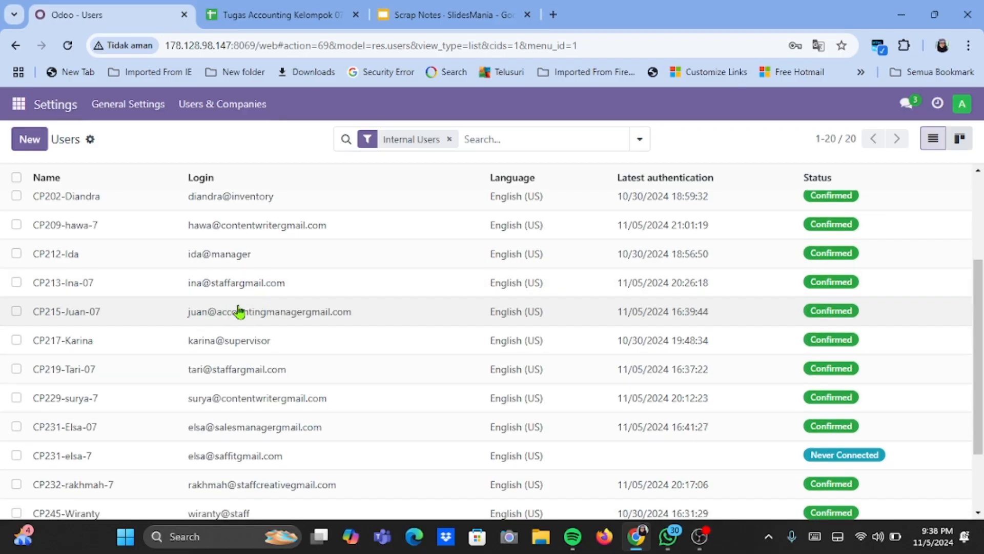
scroll(166, 344, down, 1)
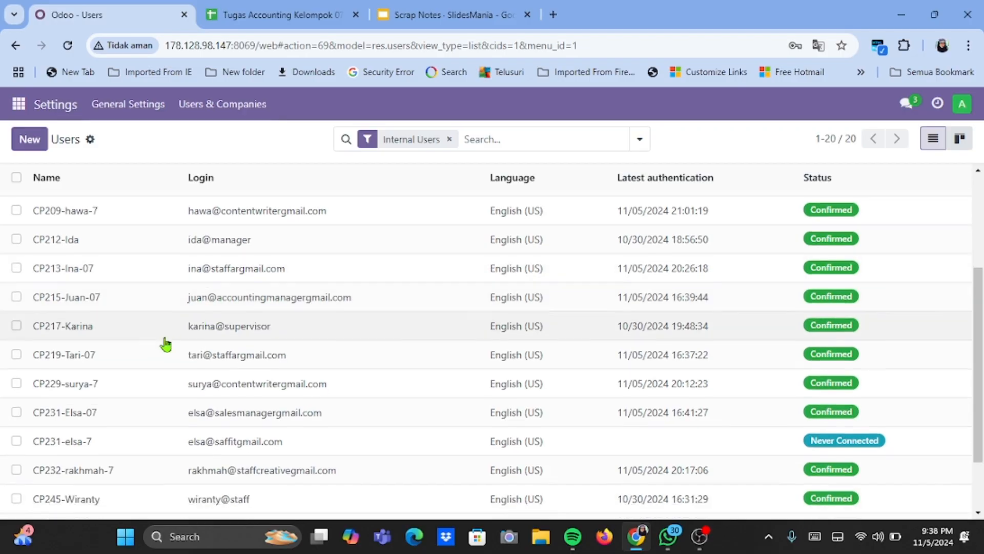
scroll(165, 349, down, 1)
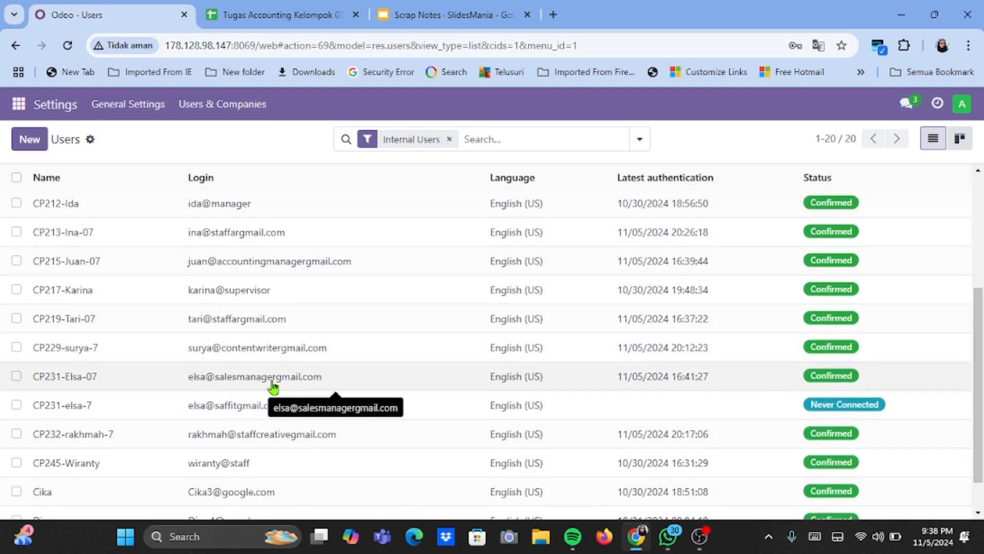
scroll(266, 325, up, 1)
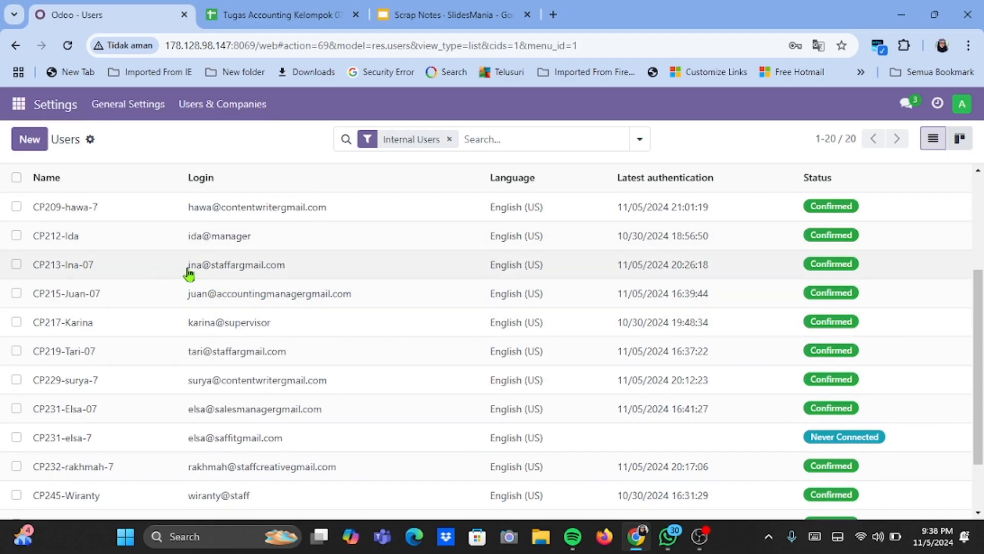
- Open the user record of the Staff AR (Payment) account and review all its access rights
click(214, 265)
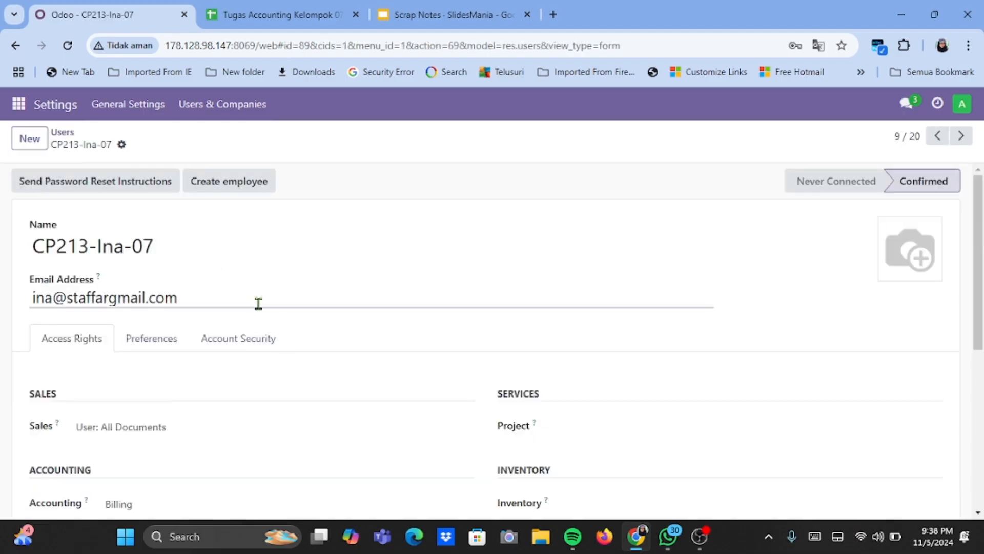
scroll(285, 406, down, 3)
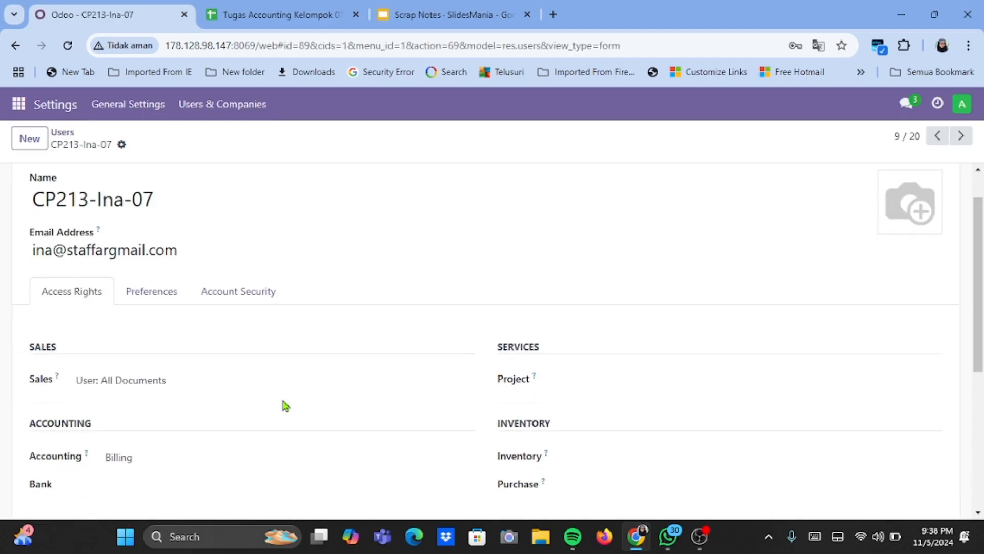
scroll(285, 406, down, 1)
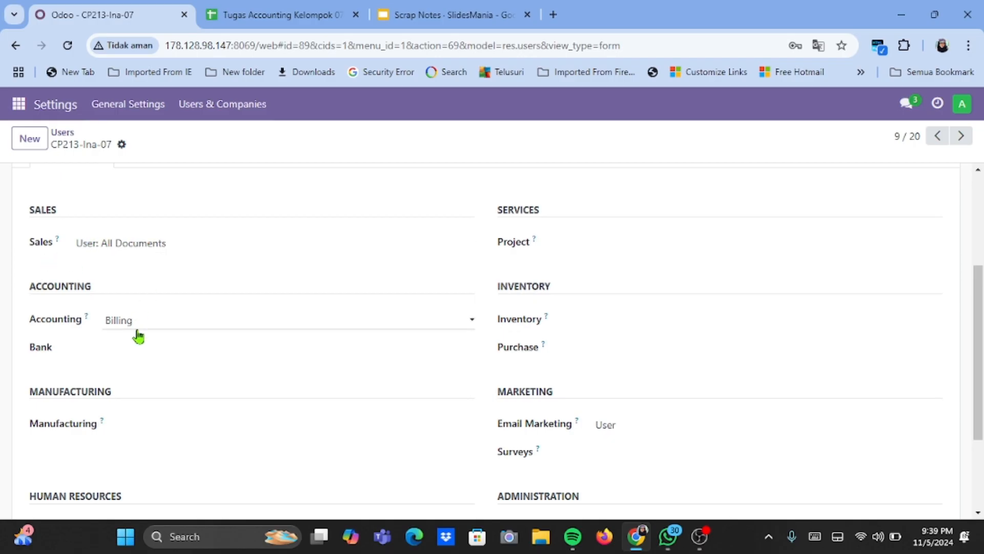
scroll(153, 347, down, 2)
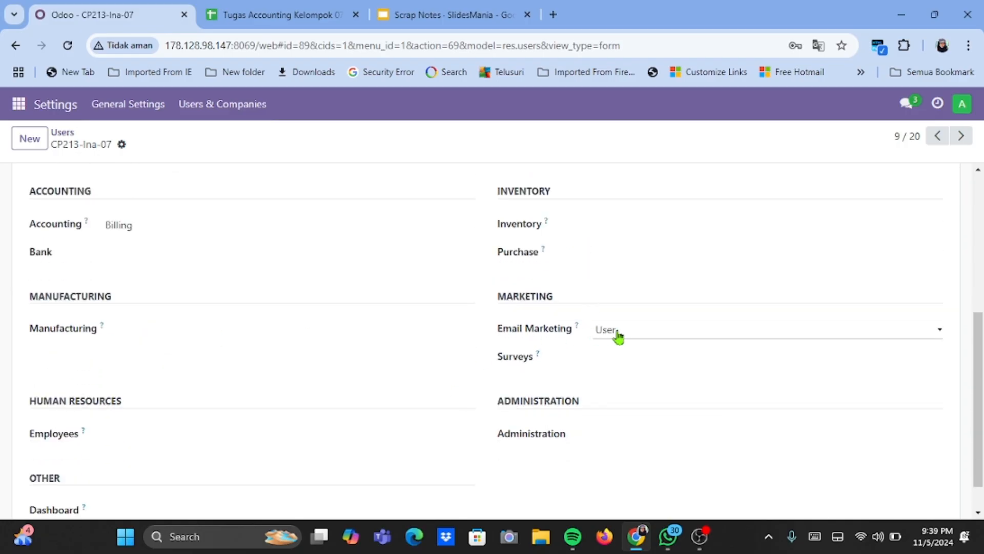
scroll(618, 336, down, 1)
scroll(440, 339, up, 3)
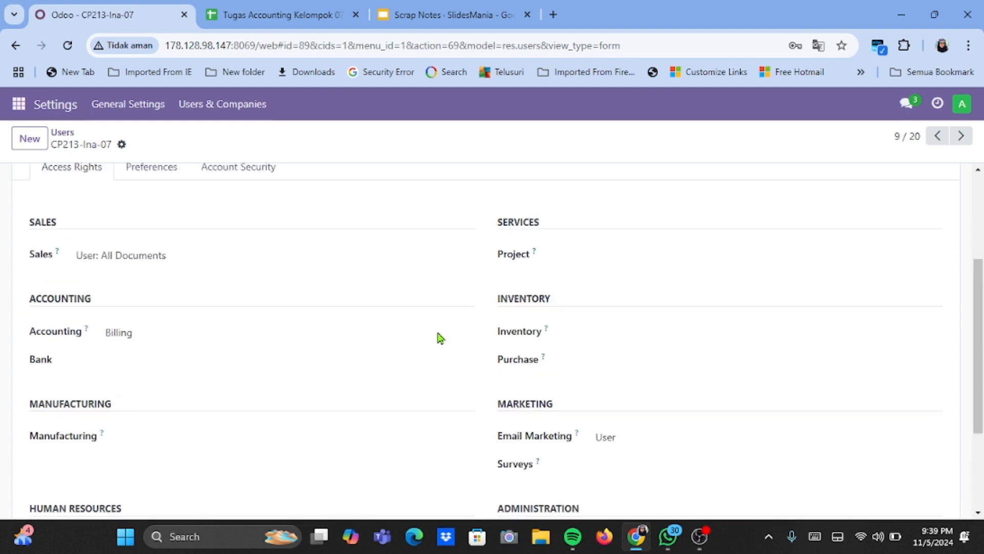
scroll(400, 328, up, 2)
scroll(139, 184, up, 1)
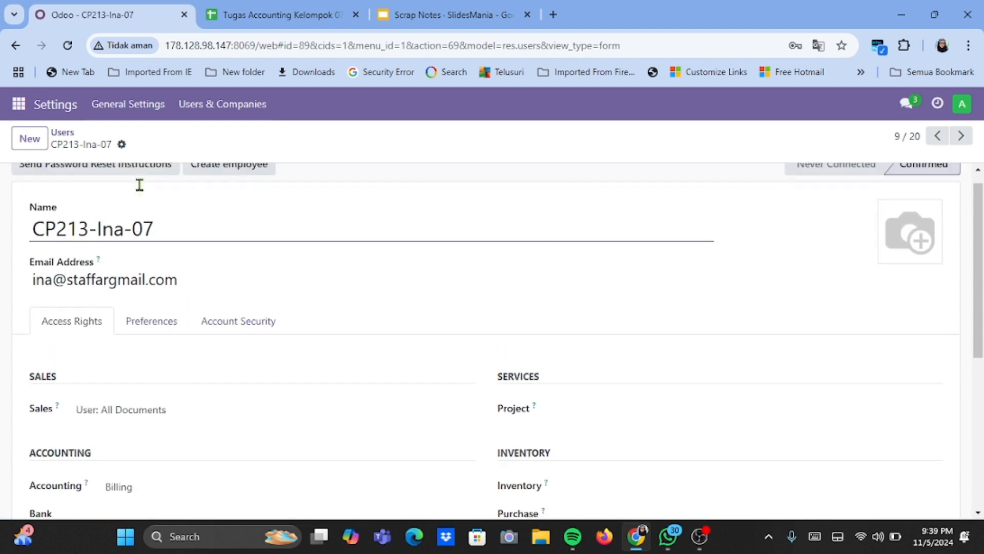
- Return to the users list, open the accounting manager's record and review its access rights
click(64, 132)
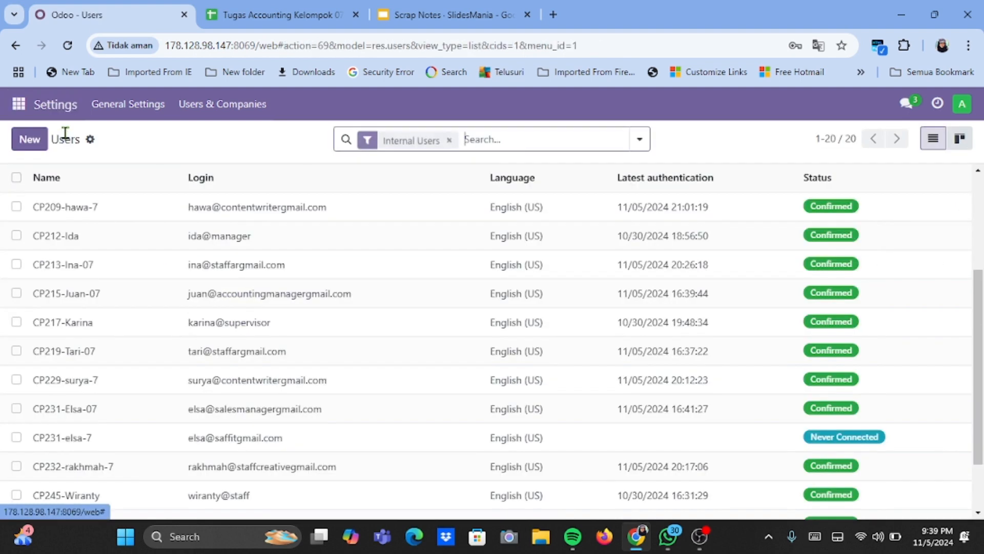
scroll(103, 260, down, 1)
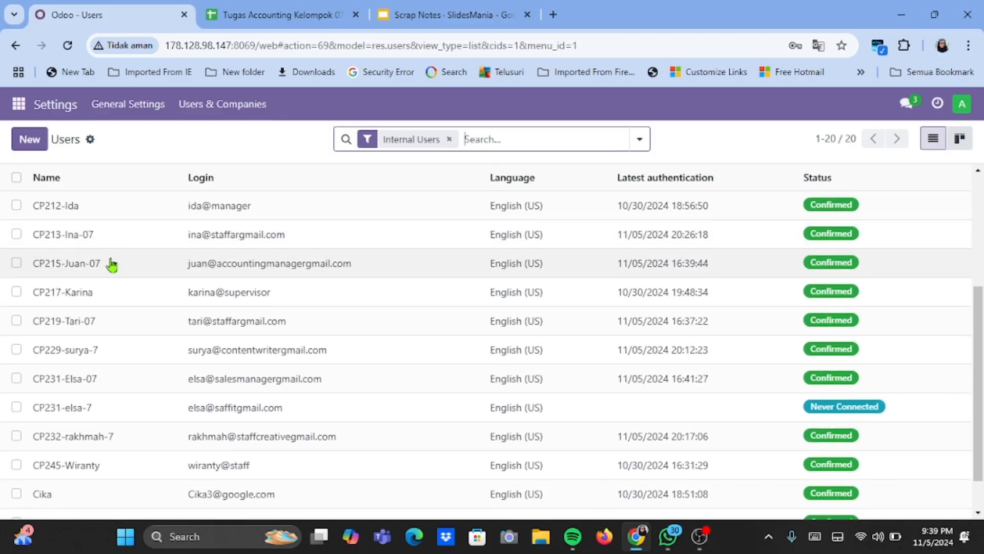
click(111, 264)
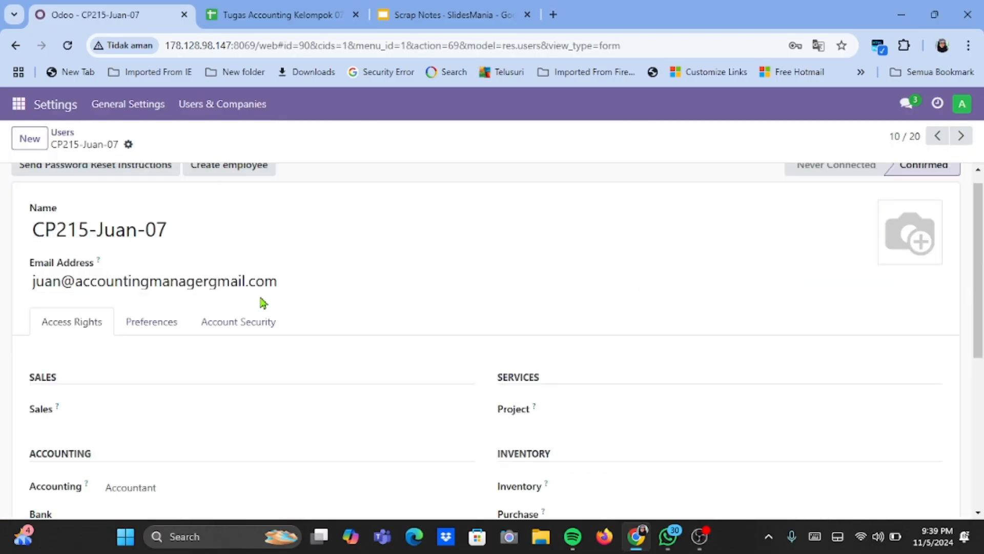
scroll(263, 303, down, 1)
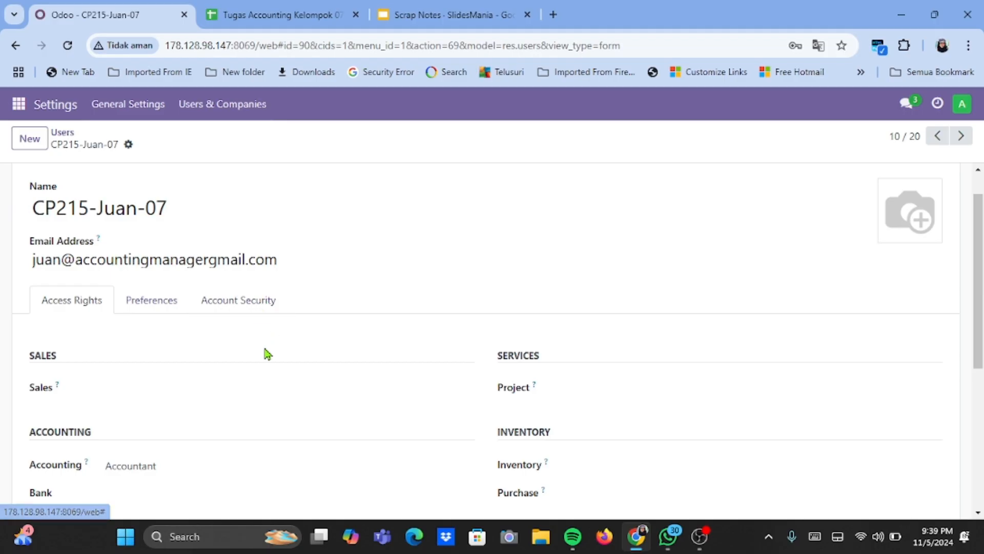
scroll(267, 353, down, 1)
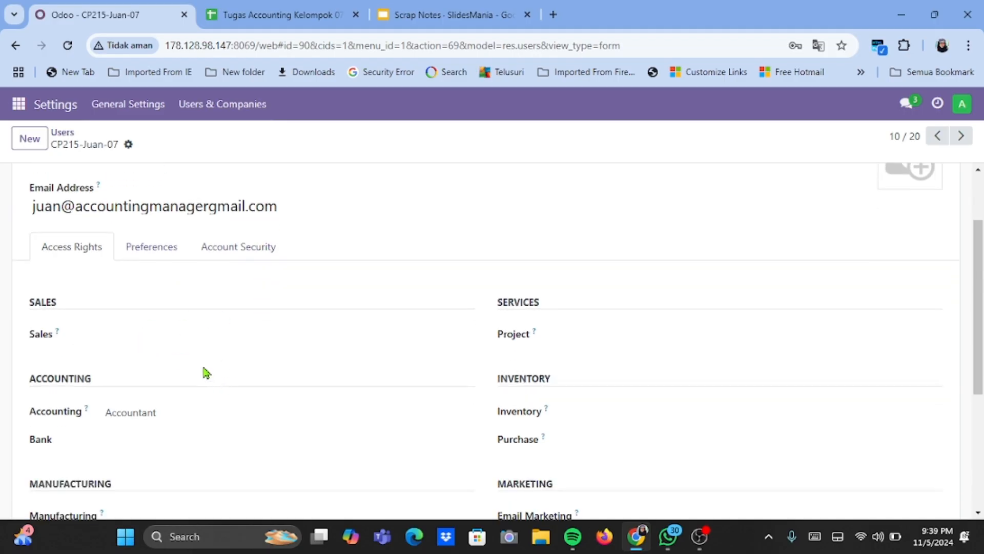
scroll(203, 363, down, 1)
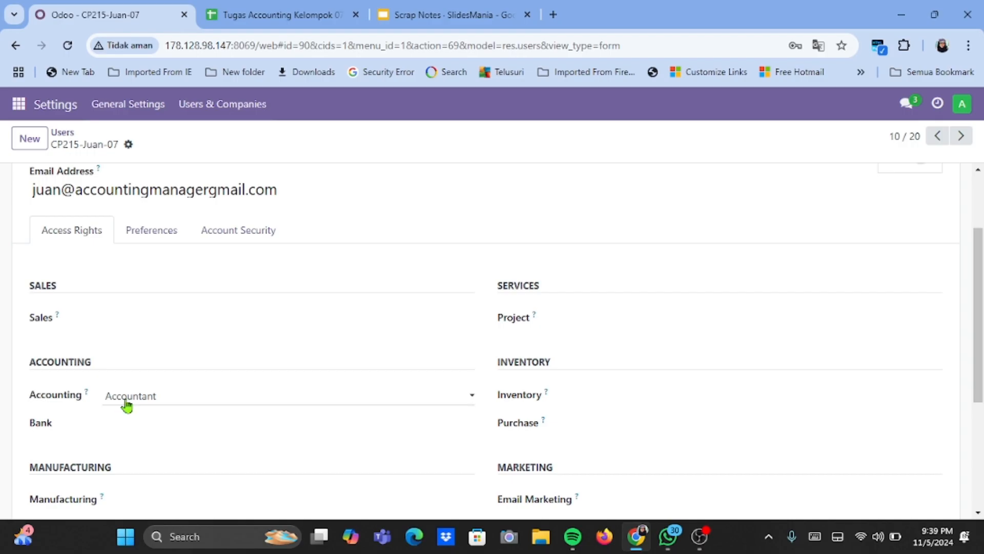
scroll(309, 387, down, 4)
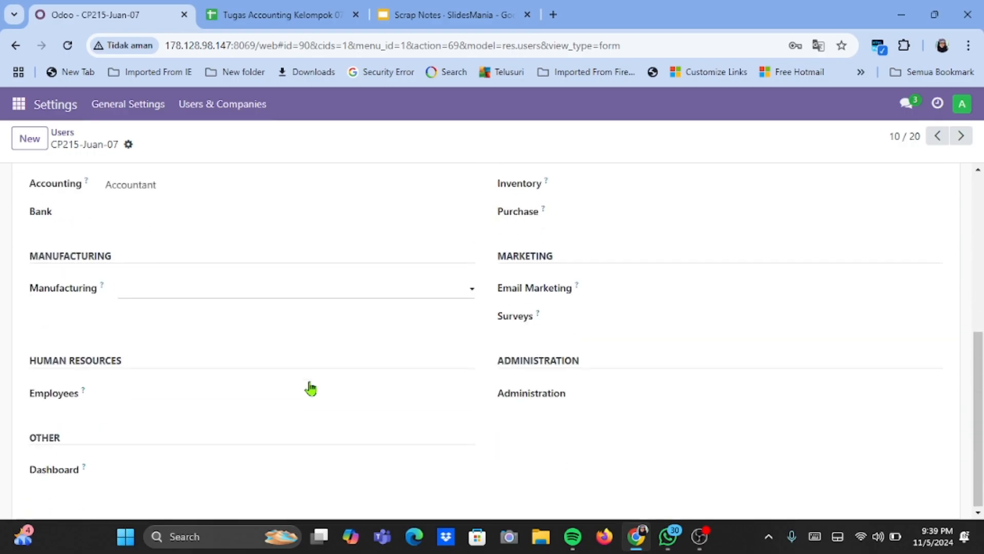
scroll(310, 388, up, 5)
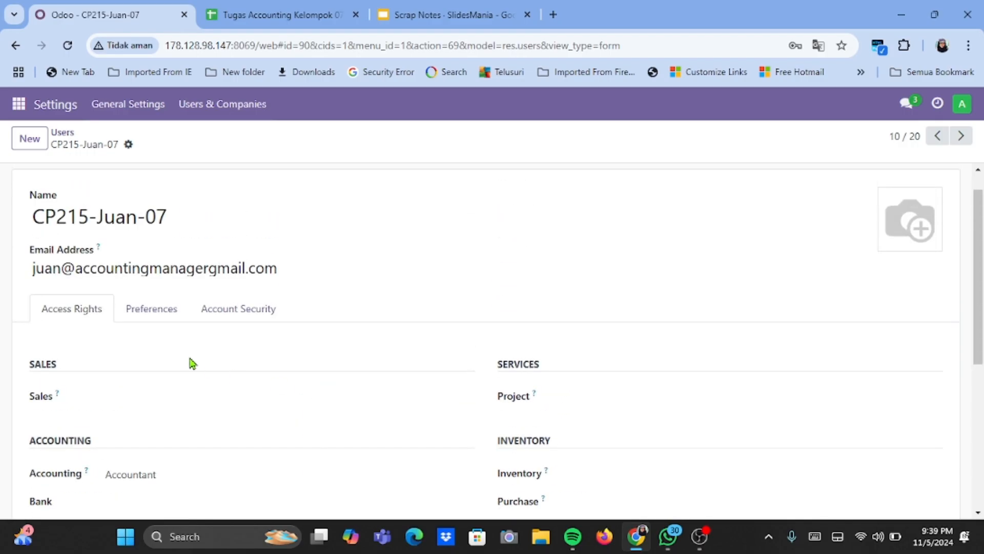
- Return to the users list, open the sales manager's record and review its access rights
click(64, 137)
scroll(91, 266, down, 1)
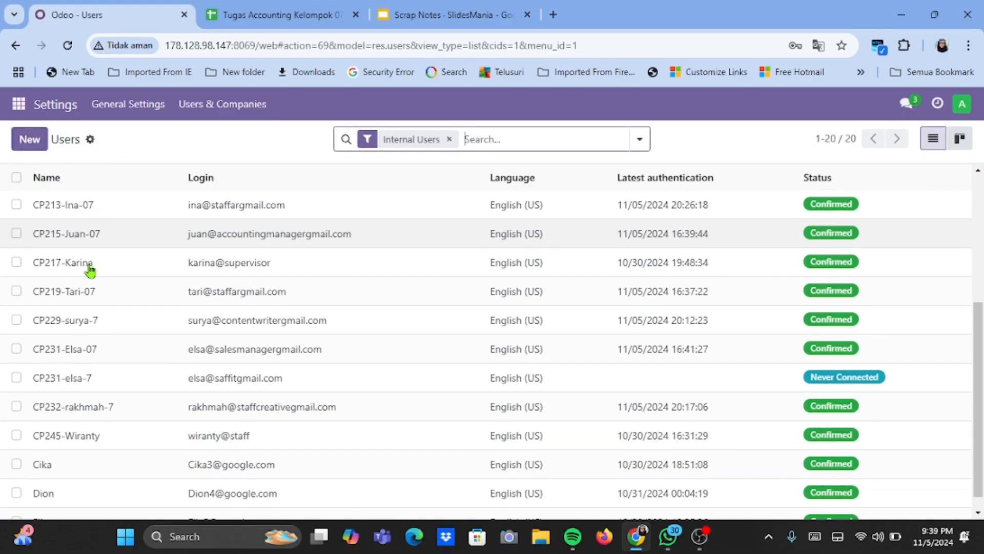
scroll(90, 376, down, 1)
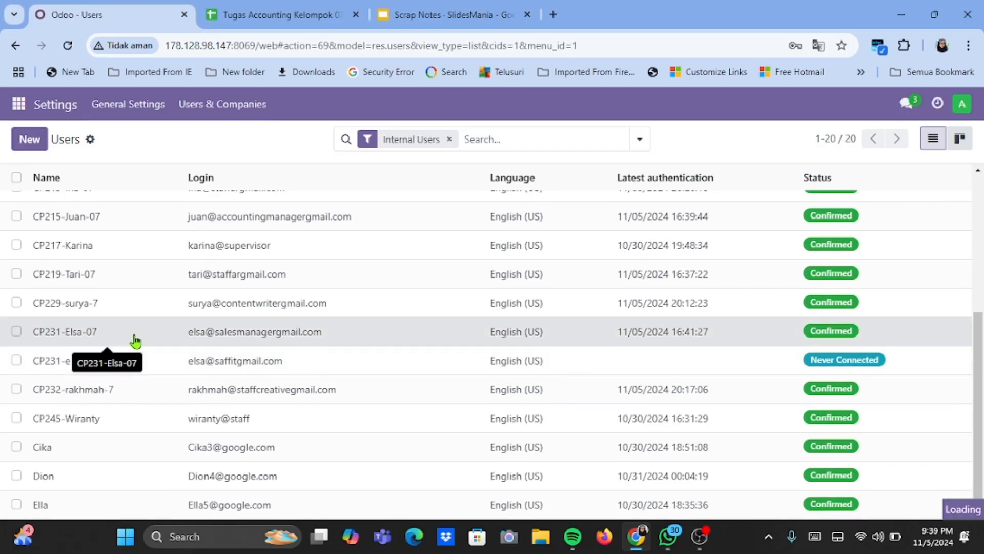
click(134, 339)
scroll(156, 350, down, 1)
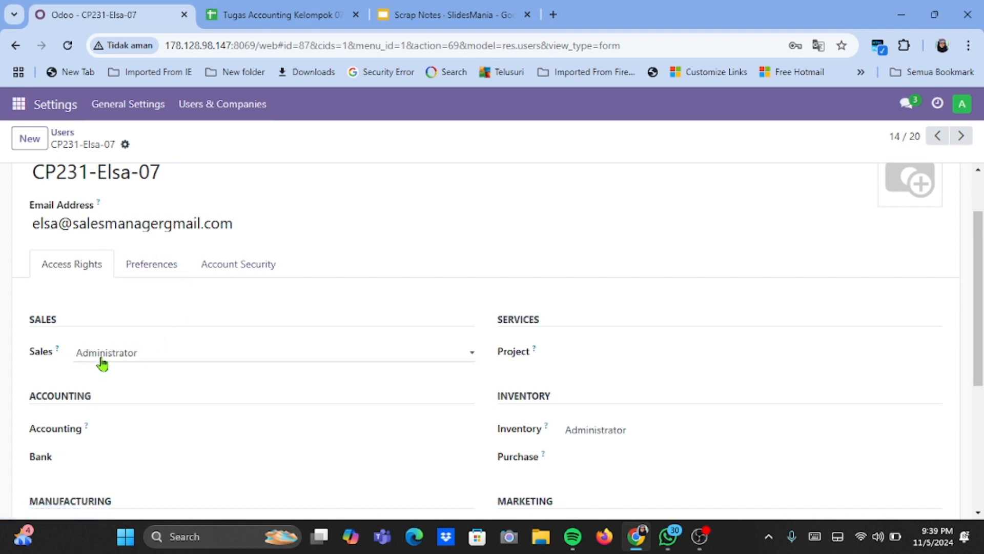
scroll(144, 368, down, 1)
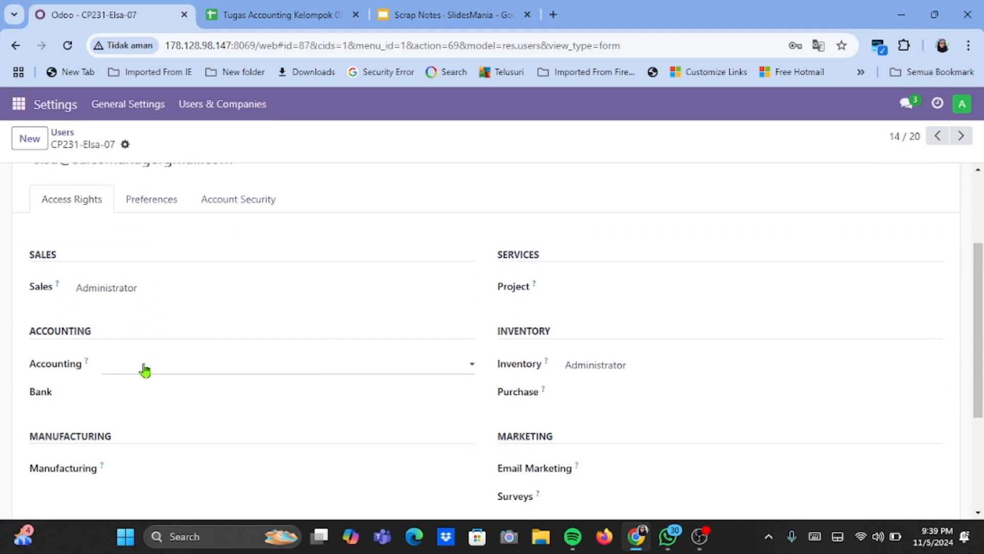
scroll(599, 367, down, 2)
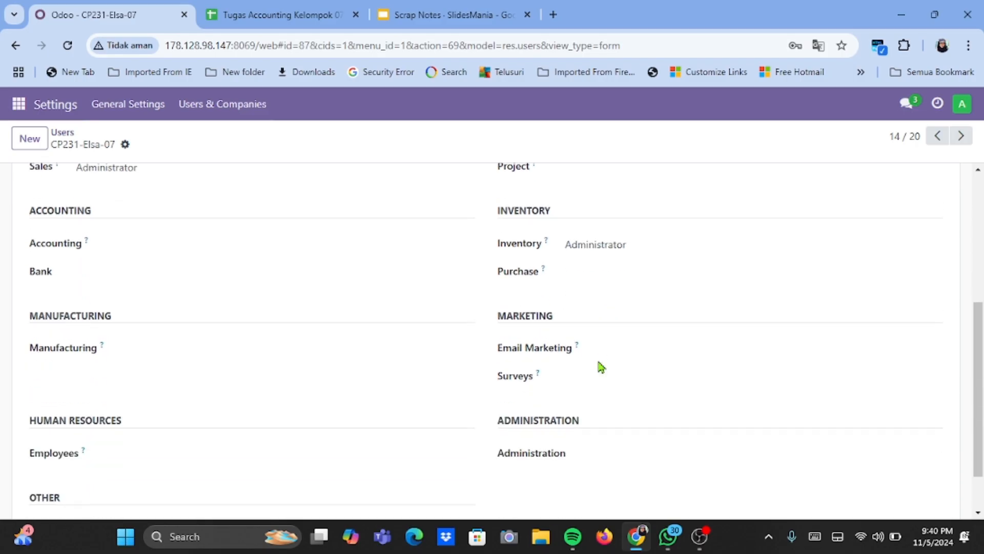
scroll(392, 353, up, 5)
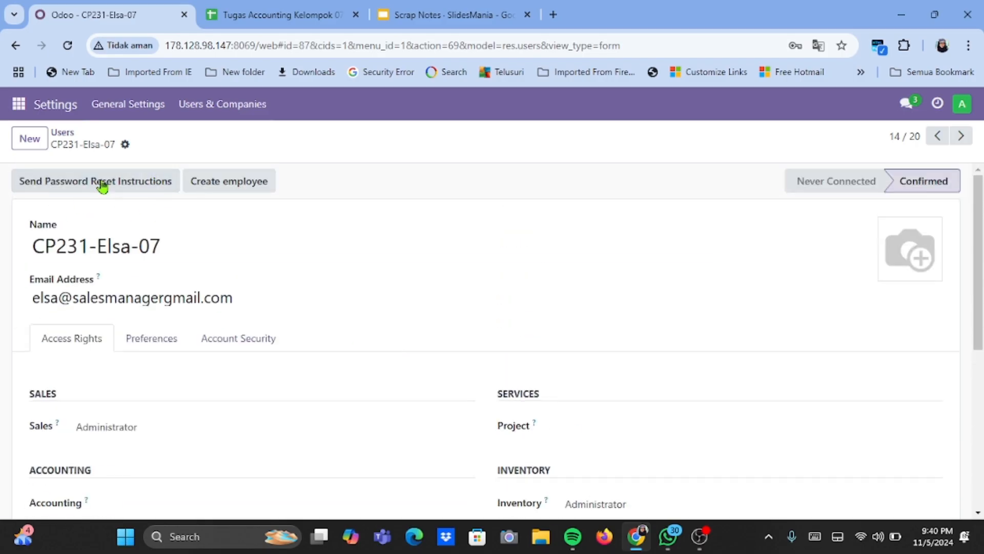
- Return to the users list, open the record of the other Staff AR account and review its access rights
click(66, 135)
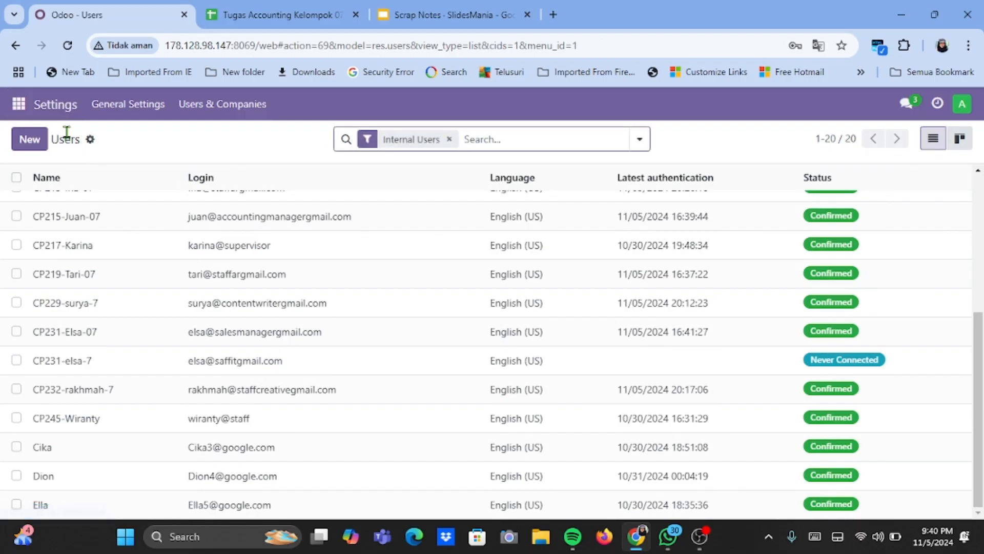
scroll(103, 321, up, 1)
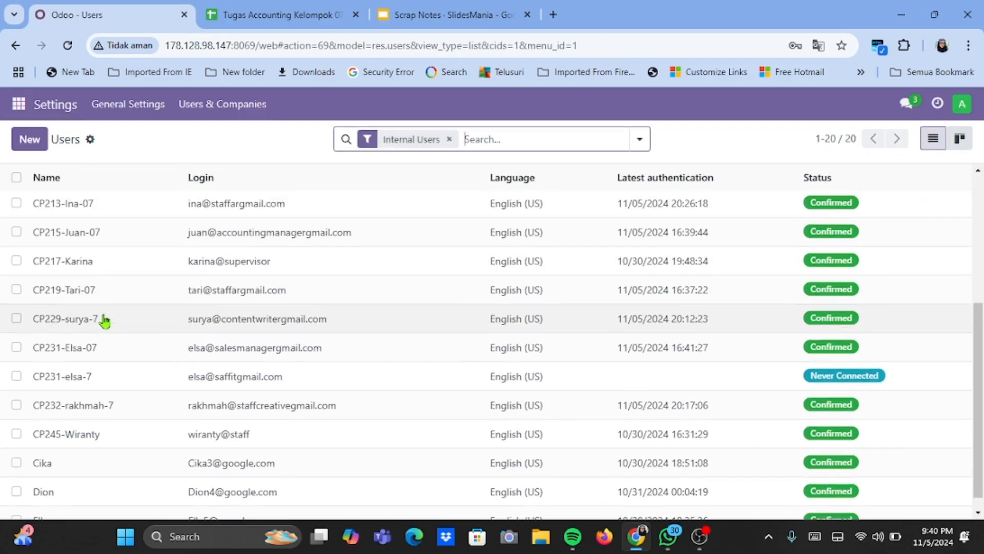
click(115, 303)
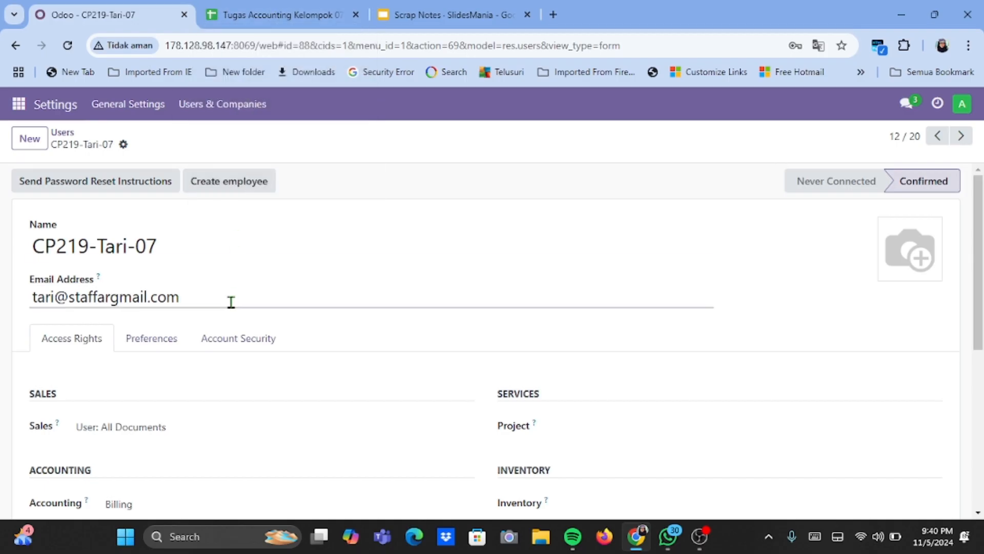
scroll(196, 388, down, 1)
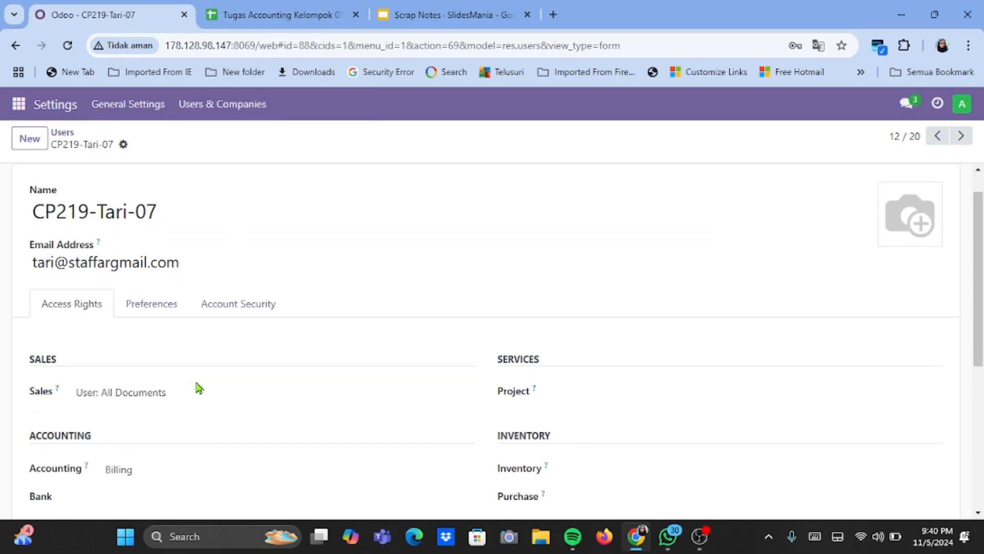
scroll(156, 358, down, 1)
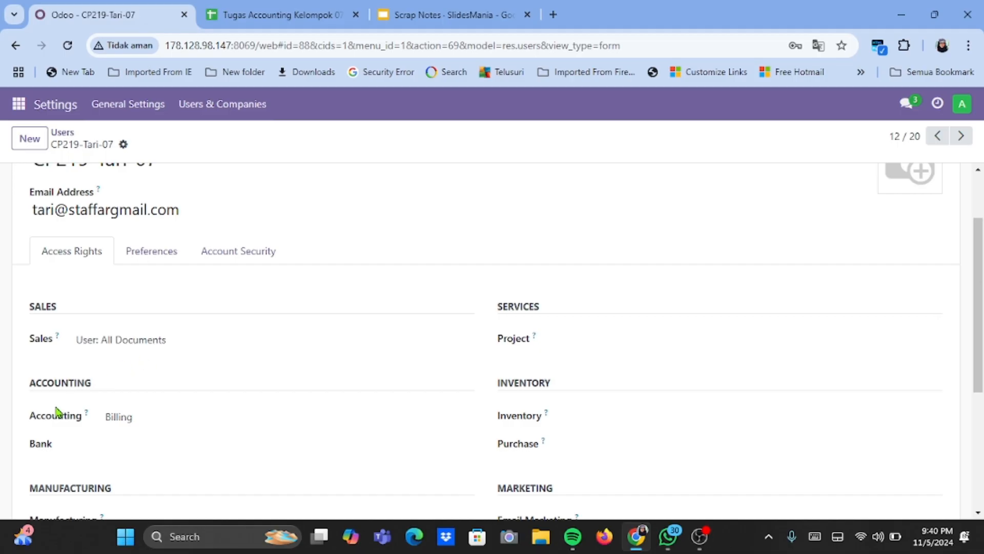
scroll(173, 461, down, 3)
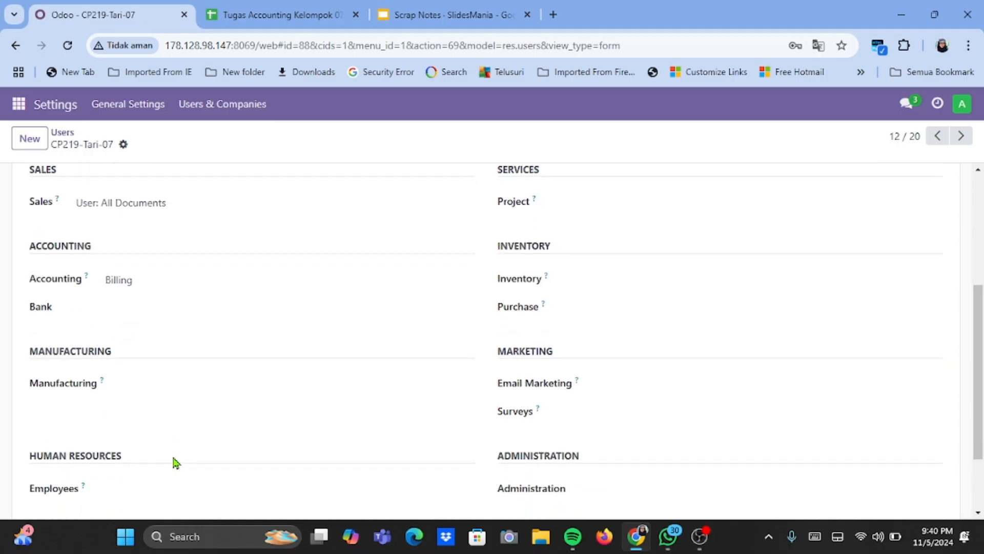
scroll(176, 463, up, 5)
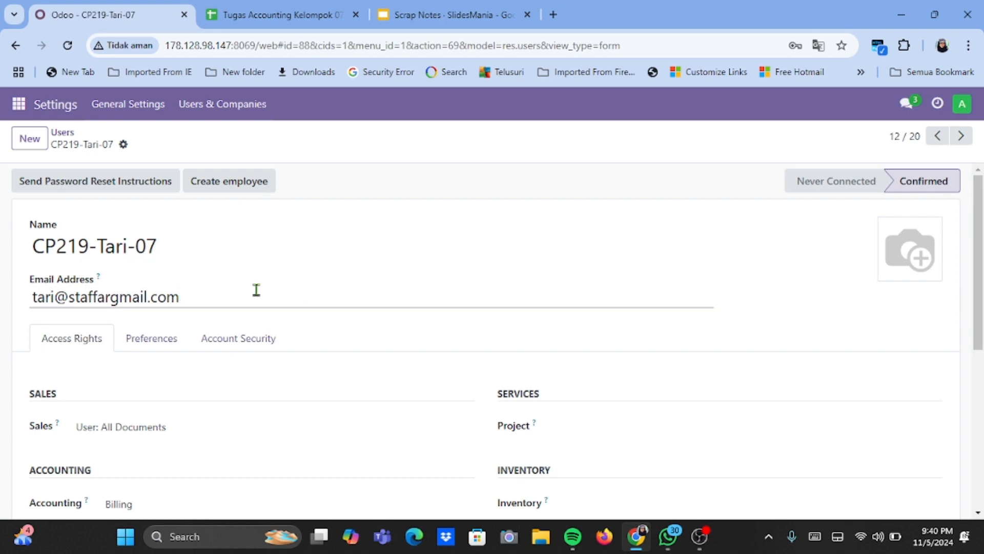
- Leave the user records, open the product list of the Inventory app and look through it
click(61, 134)
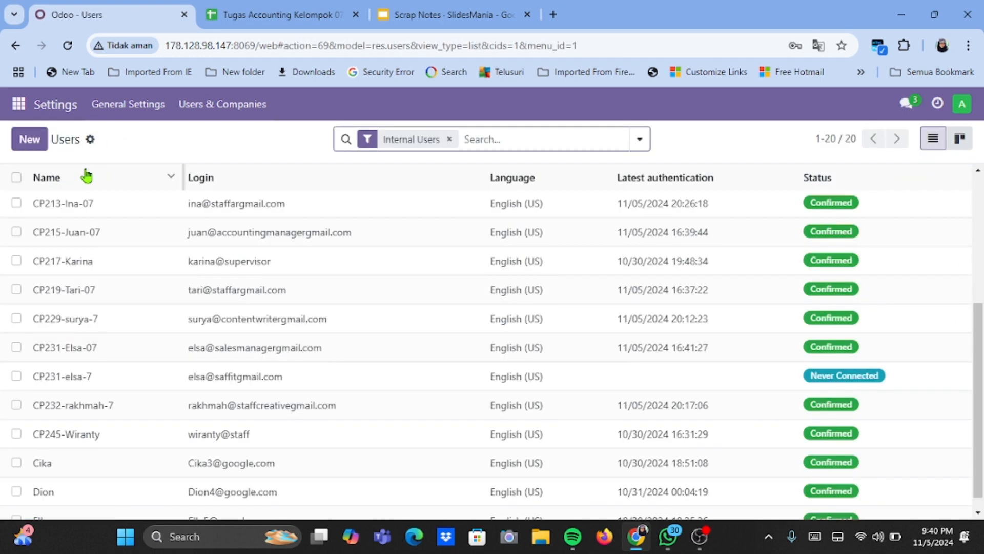
click(18, 106)
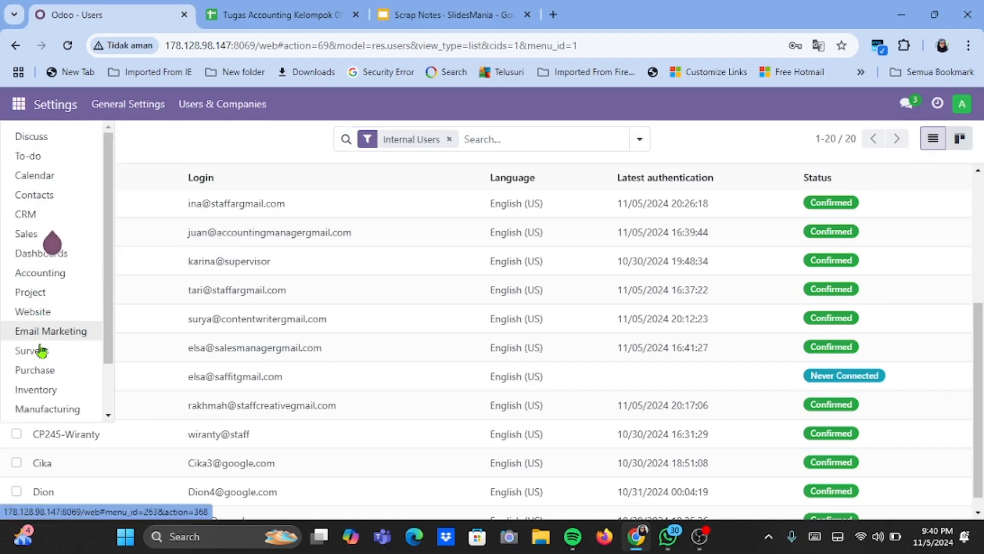
click(52, 391)
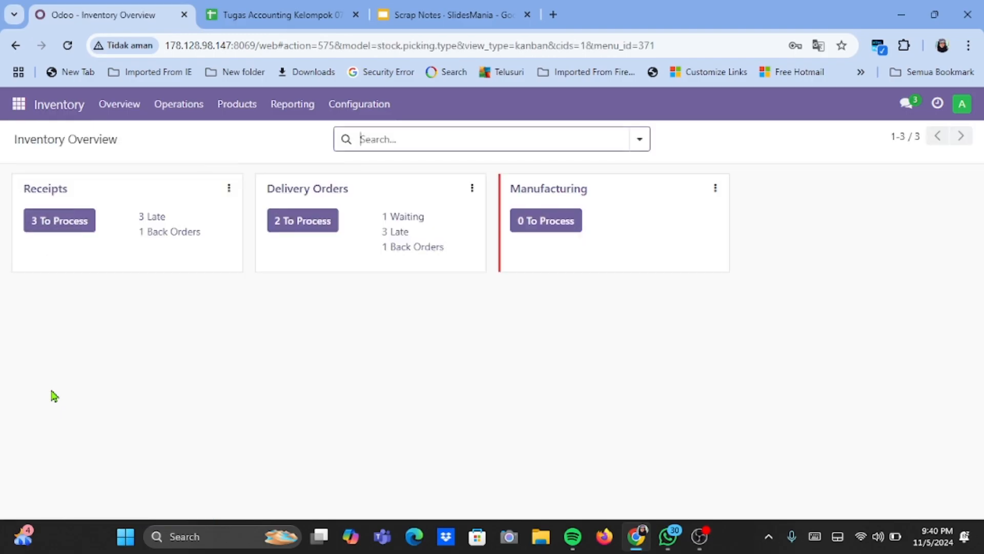
click(238, 114)
click(240, 142)
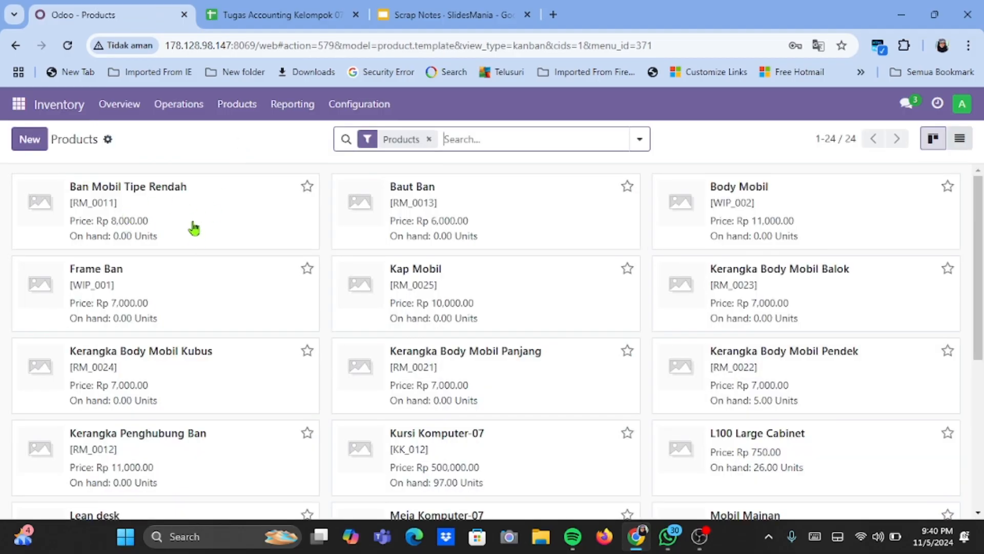
scroll(211, 291, down, 1)
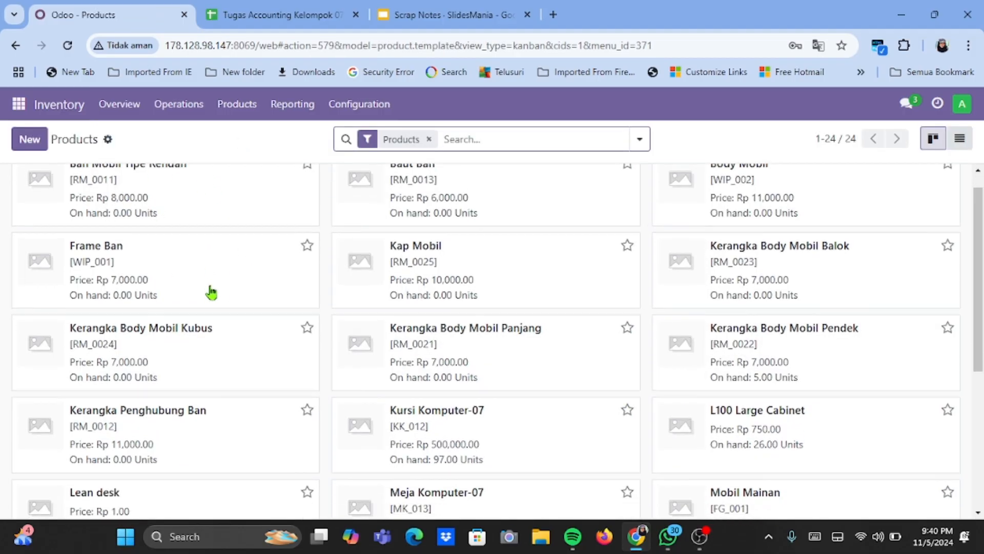
scroll(211, 291, up, 1)
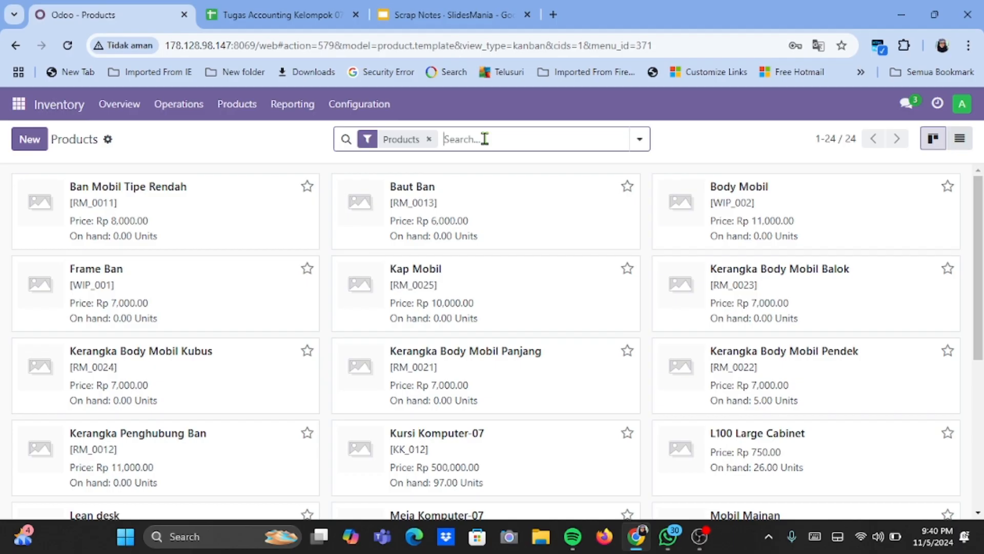
- Search the products for "kursi komputer" or "meja komputer"
text(kursi kompute)
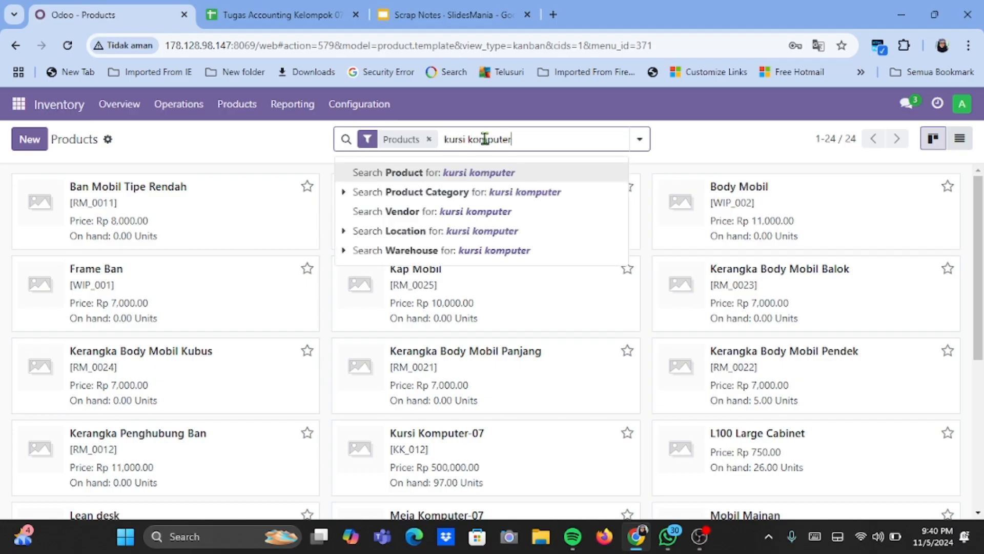
text(r)
key(Return)
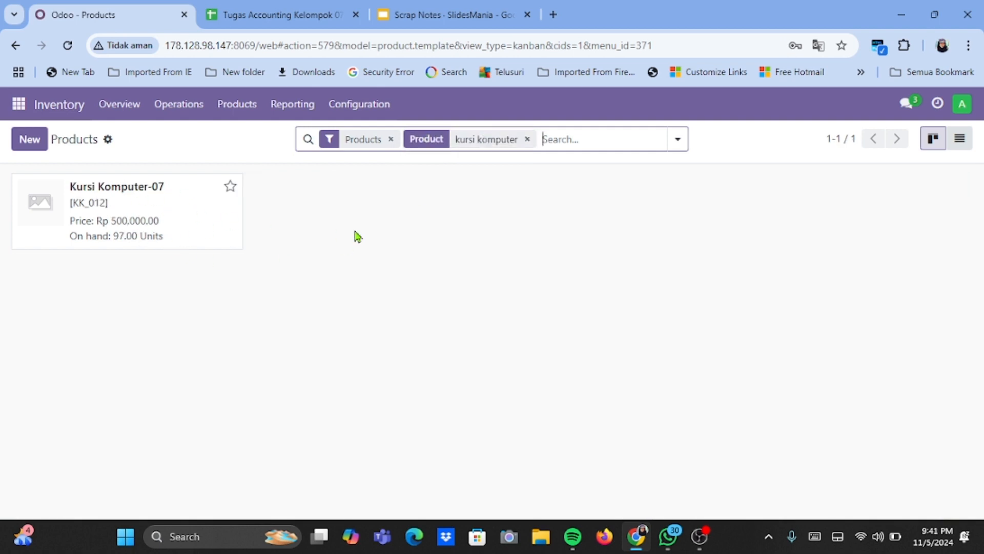
text(m)
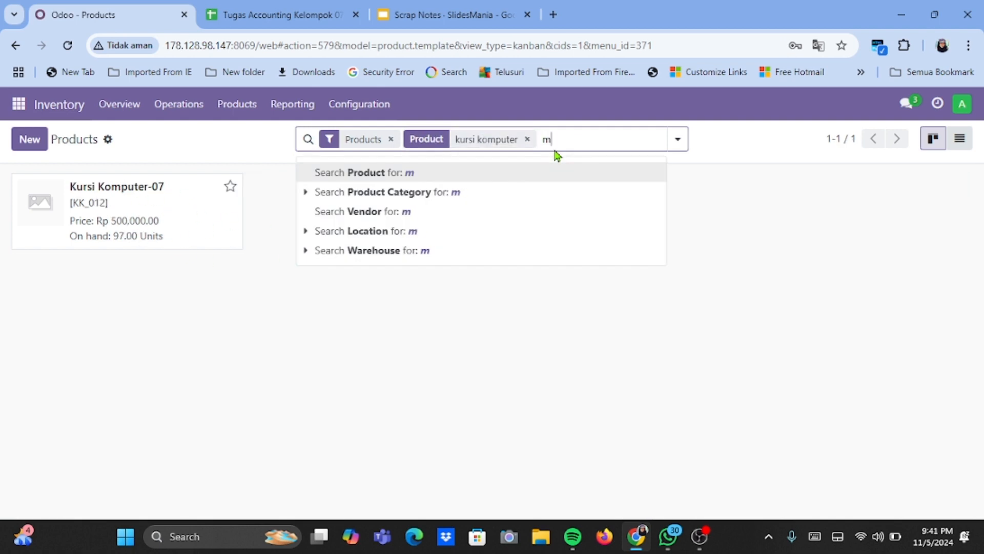
text(eja komputer)
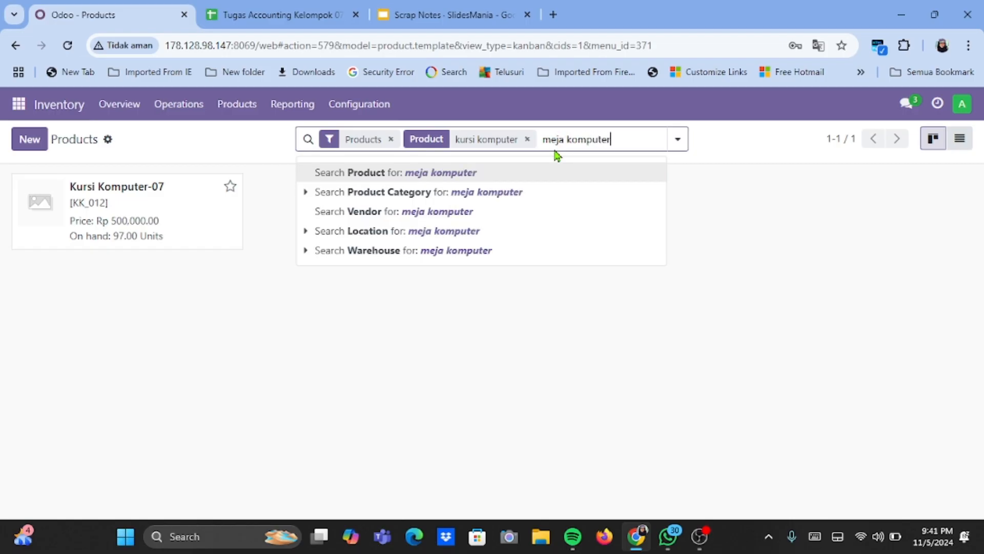
key(Return)
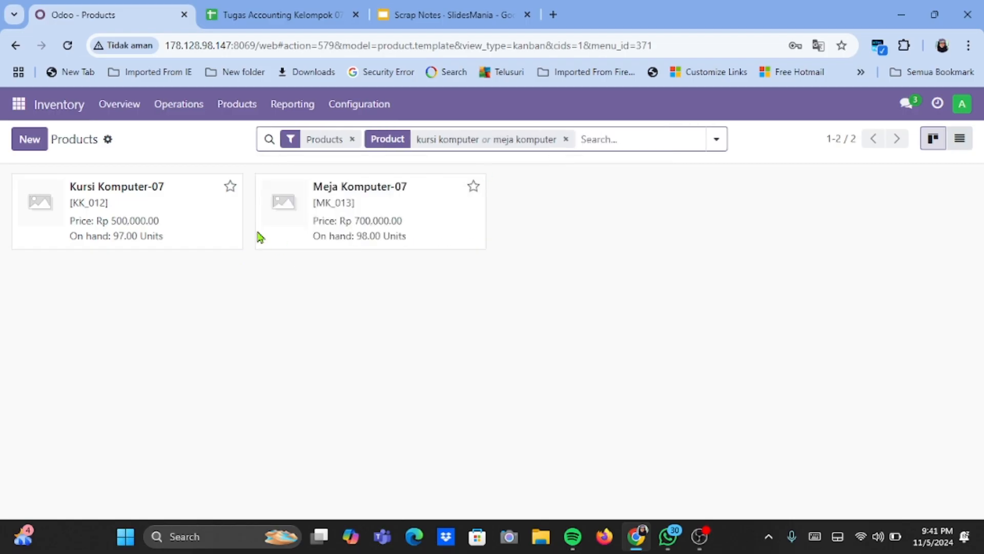
click(135, 205)
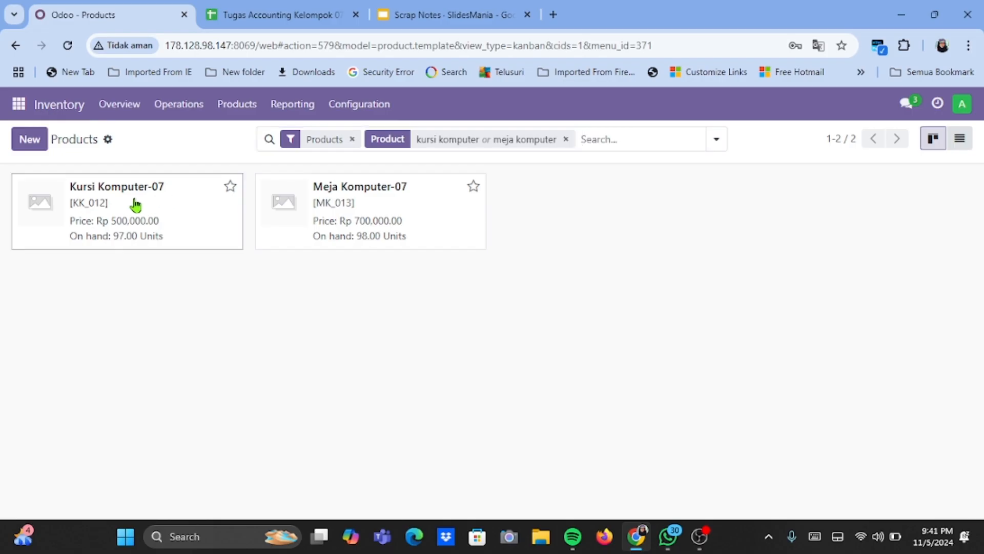
right_click(133, 201)
double_click(122, 193)
click(158, 228)
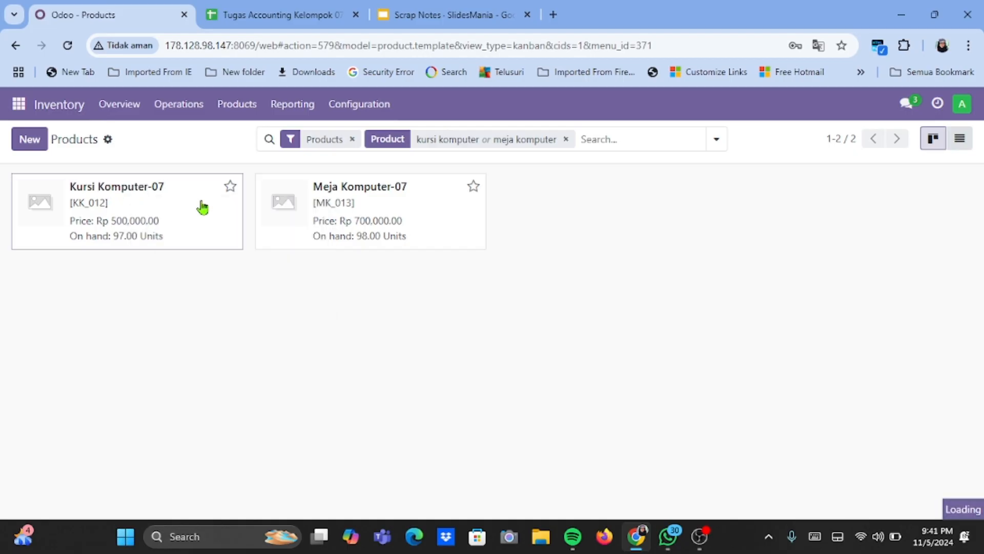
- Open the Meja Komputer-07 product and review its general information, including product type, invoicing policy, units, sales price, taxes and internal reference
double_click(395, 204)
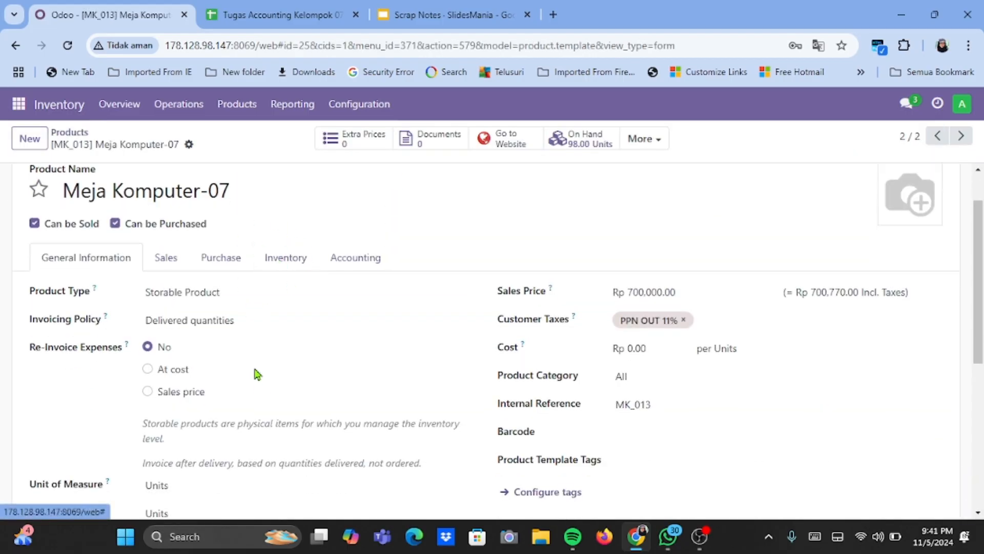
scroll(258, 373, down, 1)
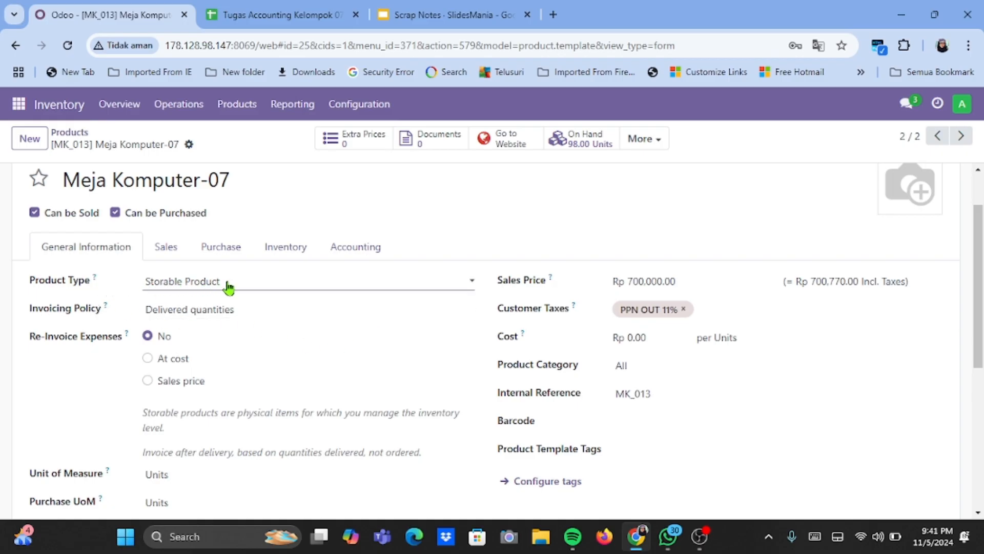
scroll(228, 287, up, 1)
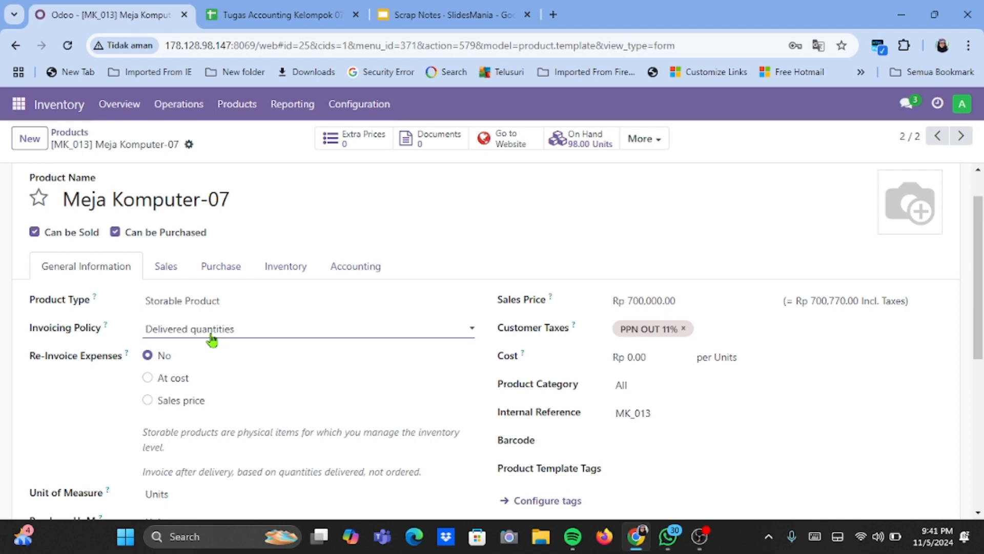
scroll(213, 339, down, 1)
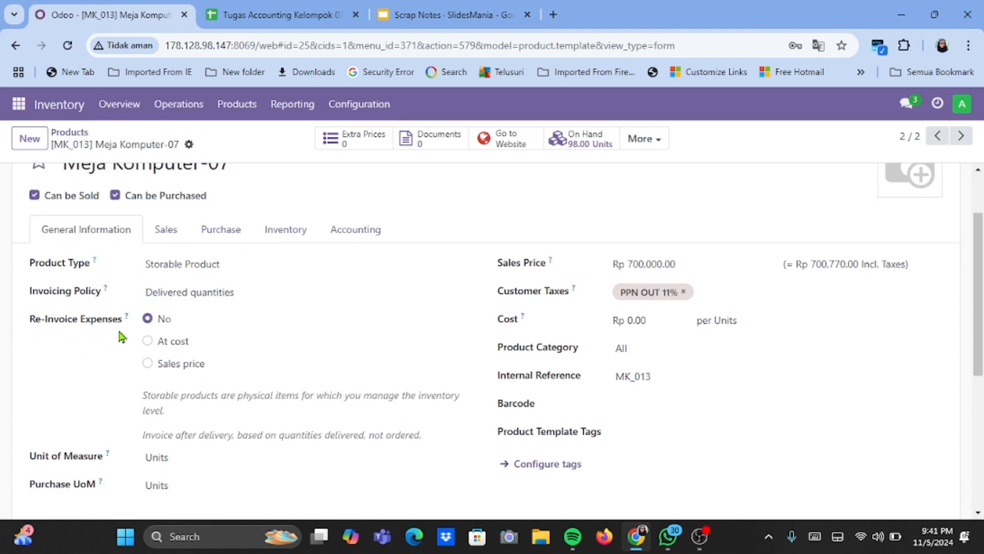
scroll(181, 334, down, 3)
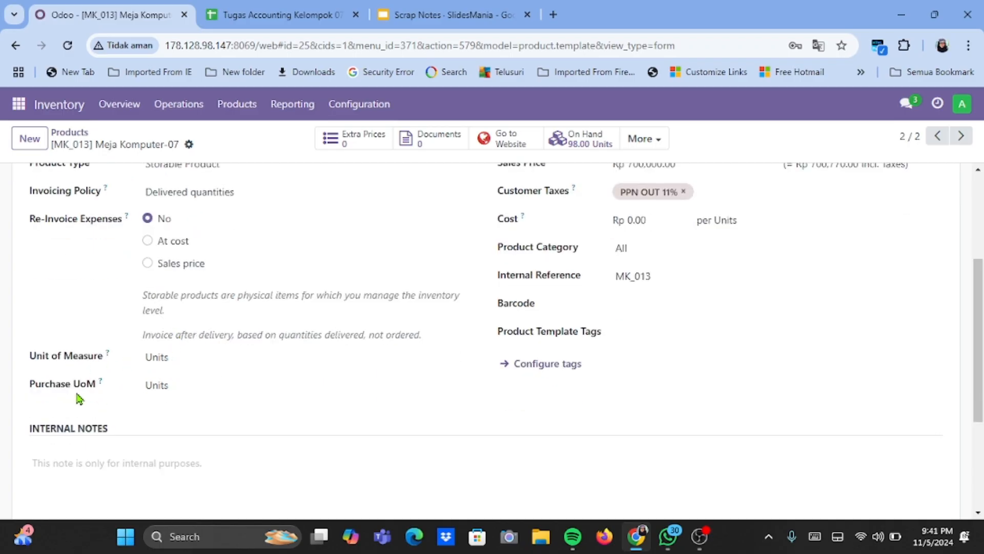
scroll(209, 405, up, 3)
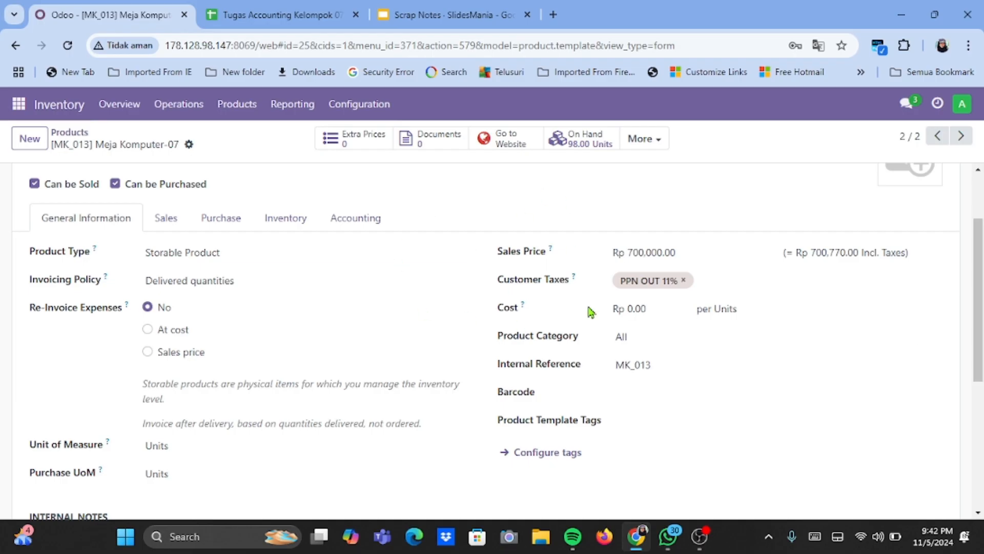
scroll(572, 377, up, 1)
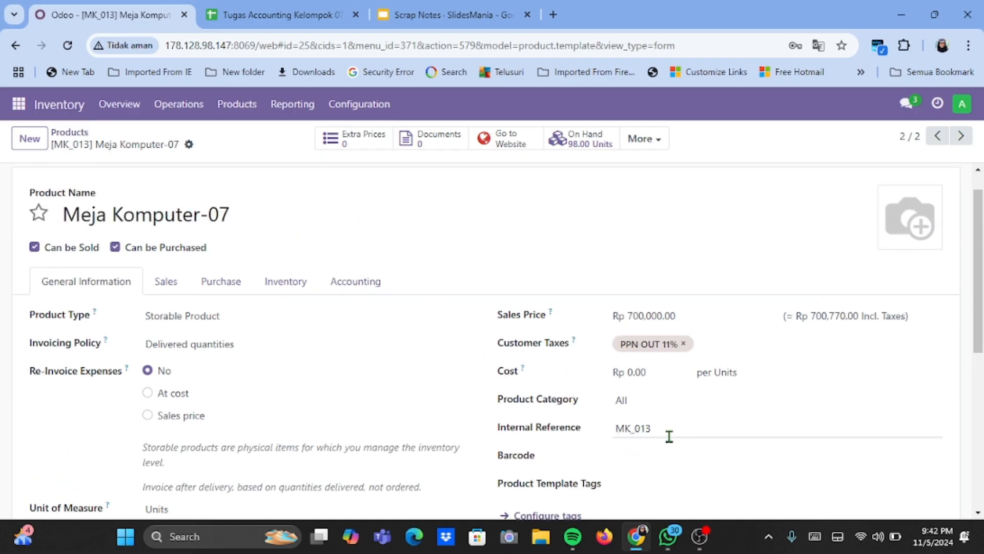
scroll(532, 213, down, 1)
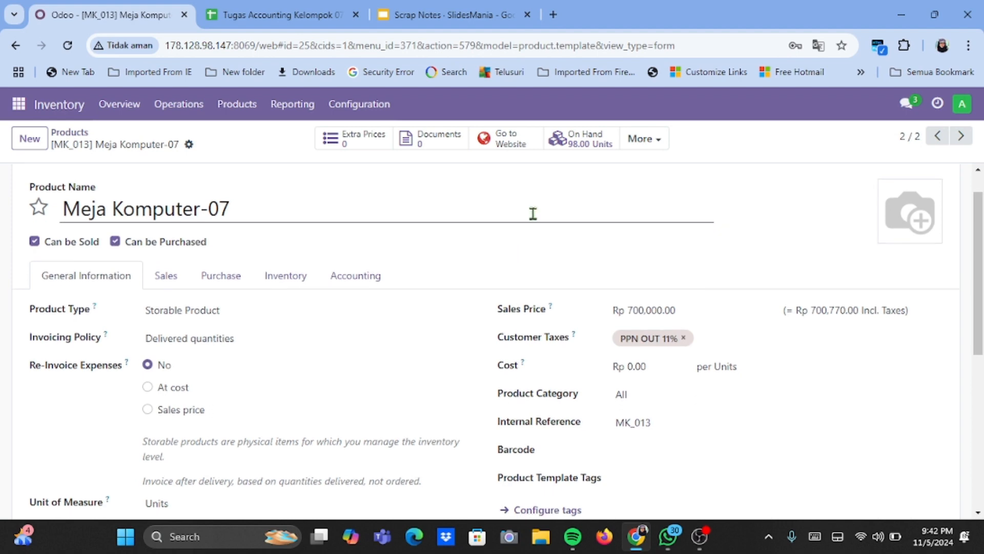
scroll(477, 195, up, 2)
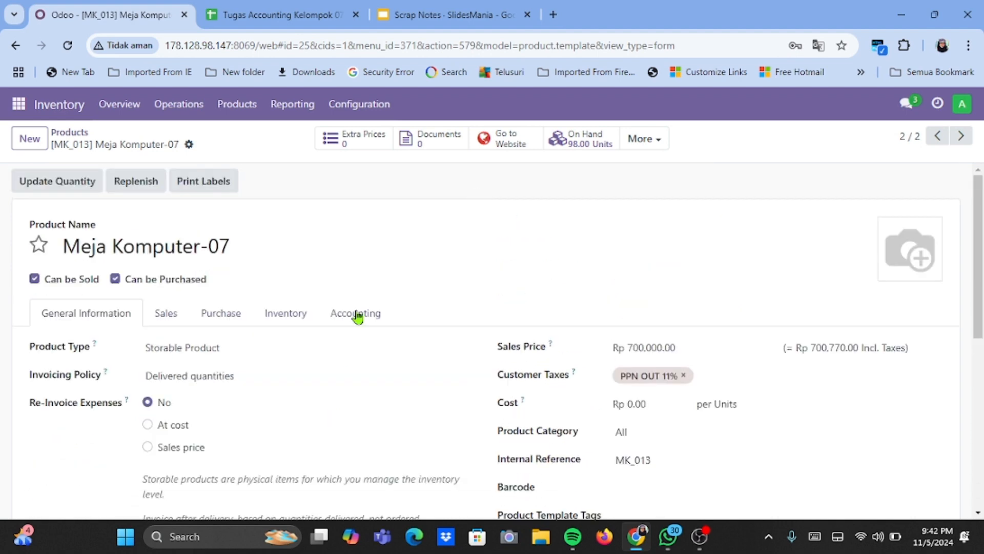
scroll(446, 255, down, 1)
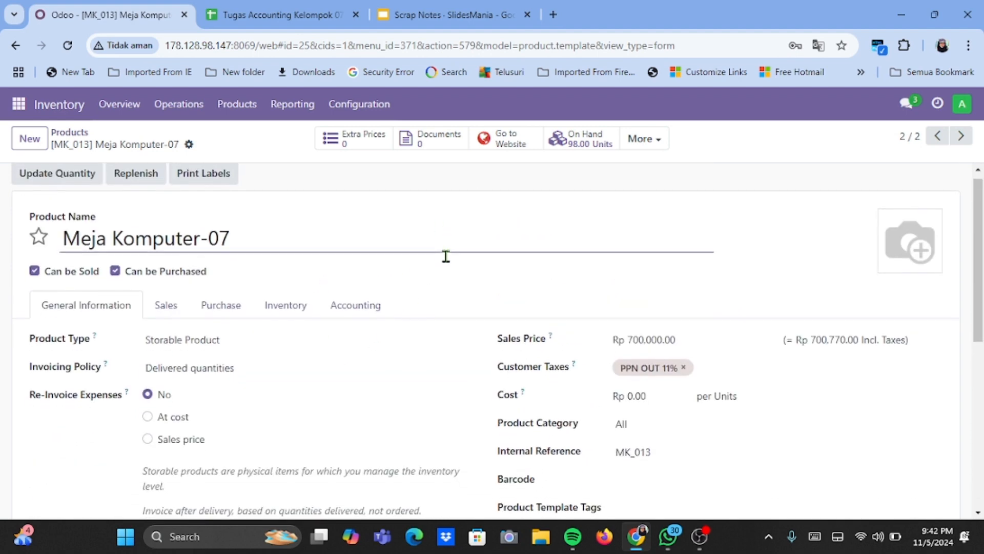
scroll(446, 254, up, 1)
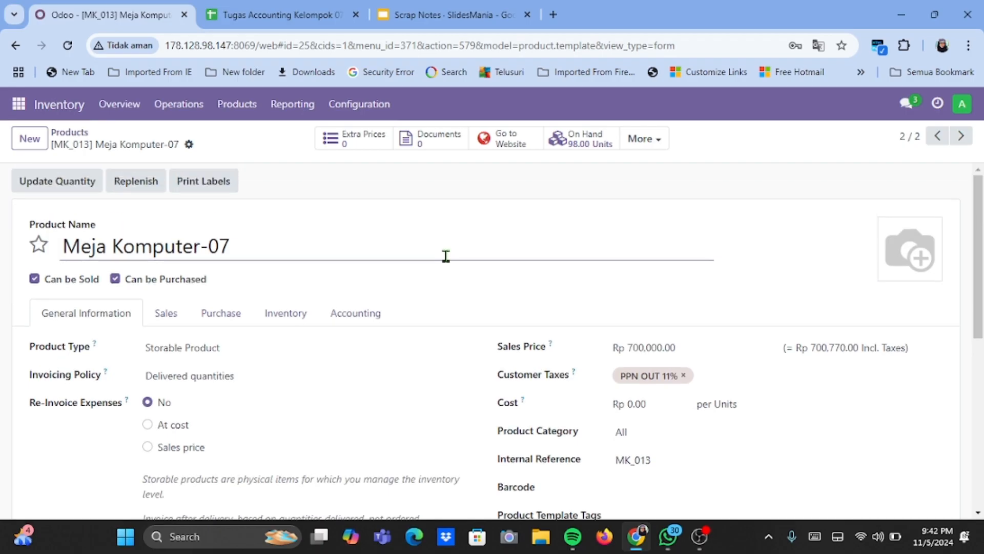
- Return to the product search results, open the Kursi Komputer-07 product and review its general information, including sales price, taxes and internal reference
click(82, 135)
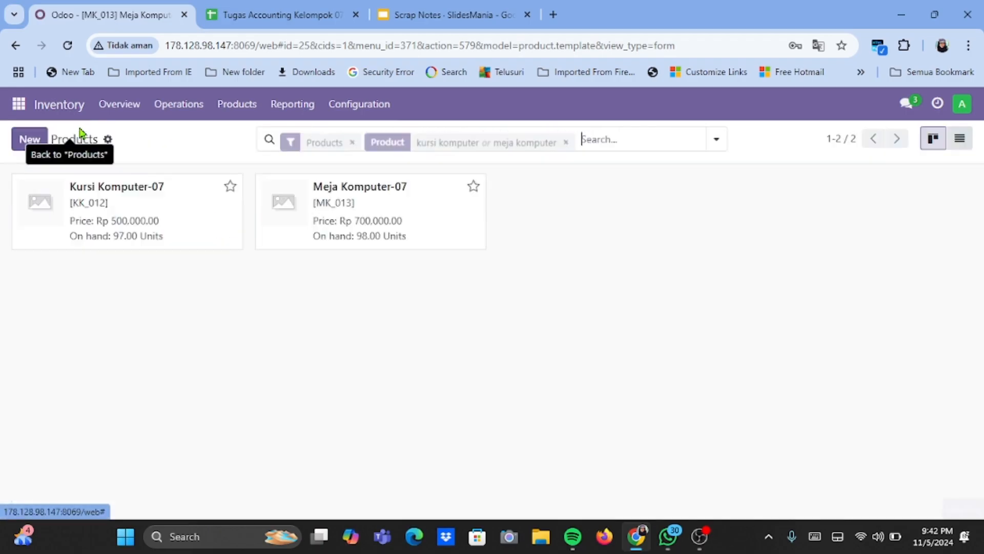
double_click(134, 191)
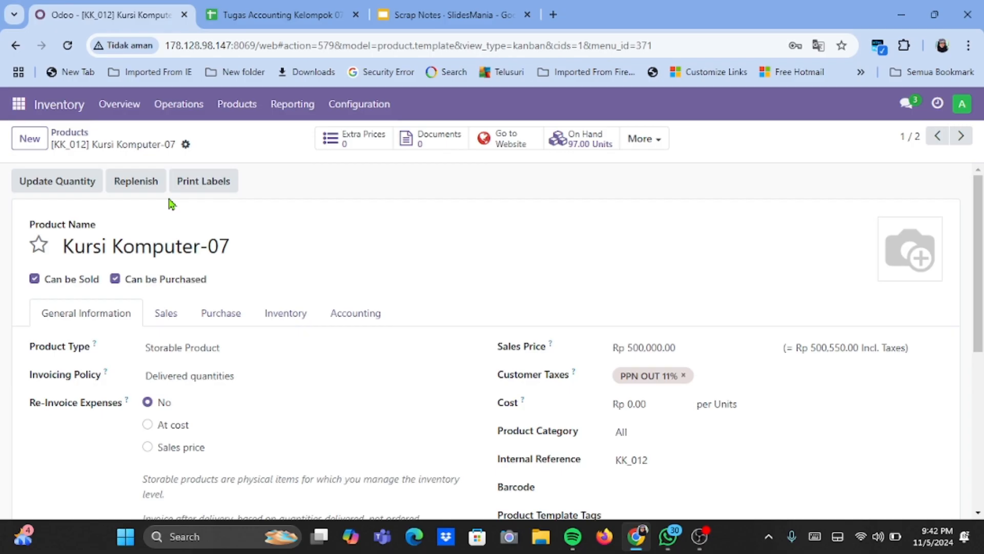
scroll(191, 221, down, 2)
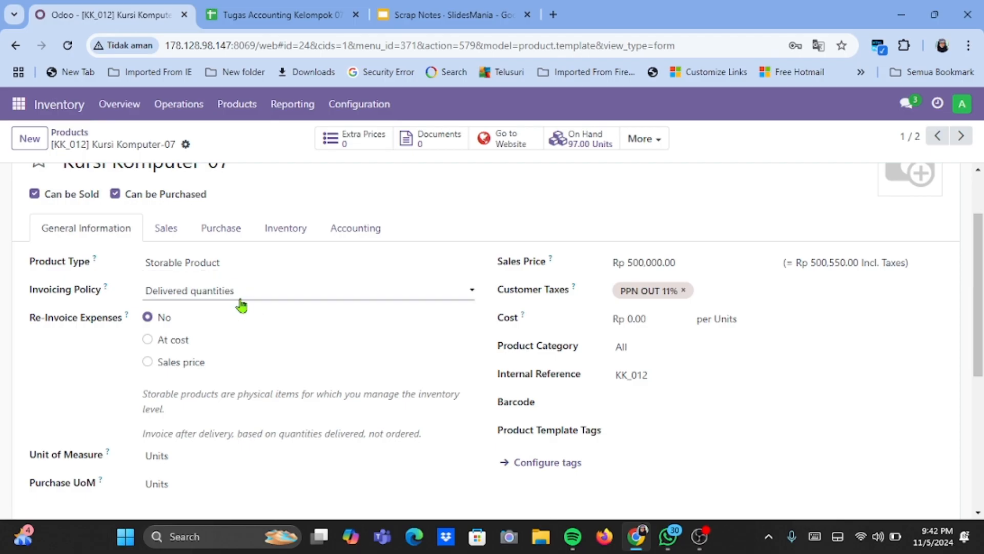
scroll(241, 305, down, 1)
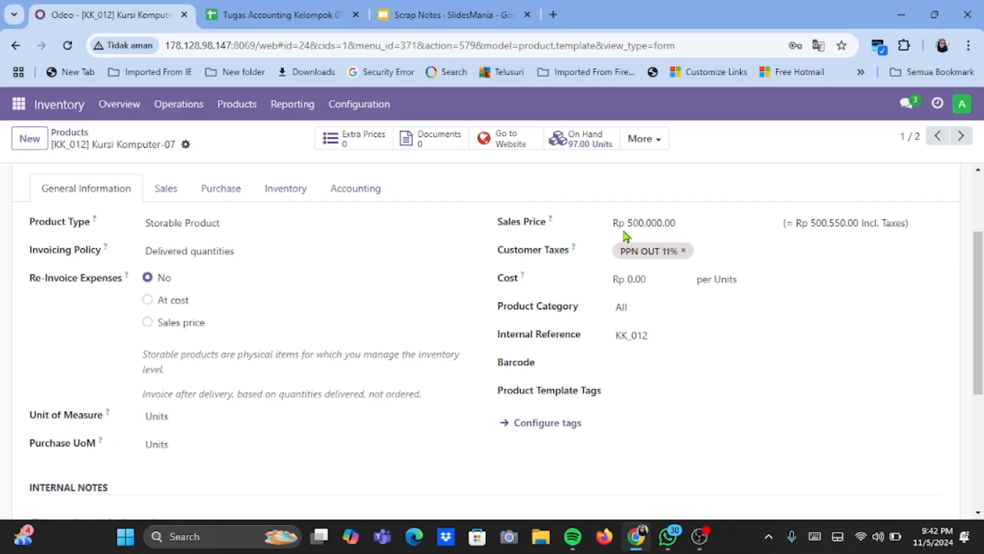
scroll(660, 221, up, 1)
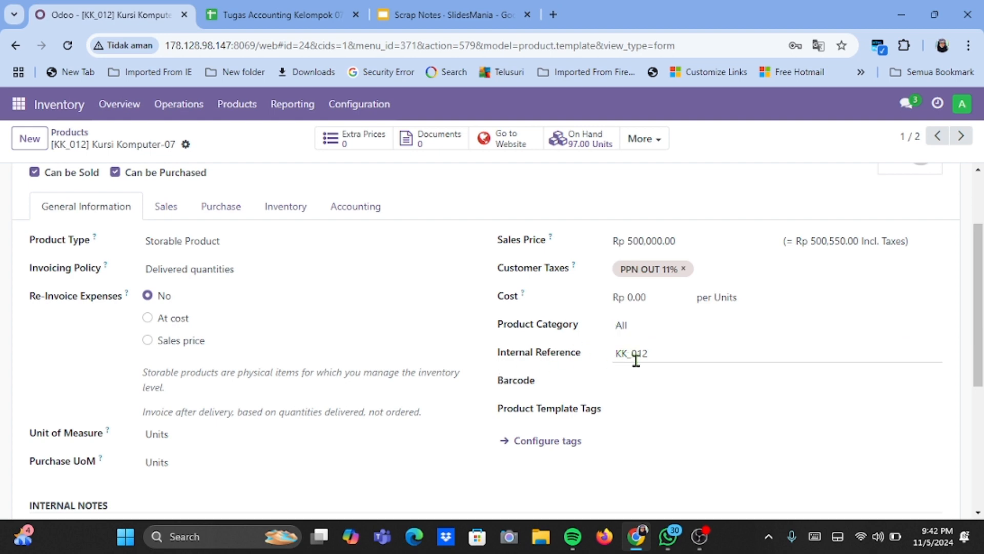
scroll(360, 281, up, 2)
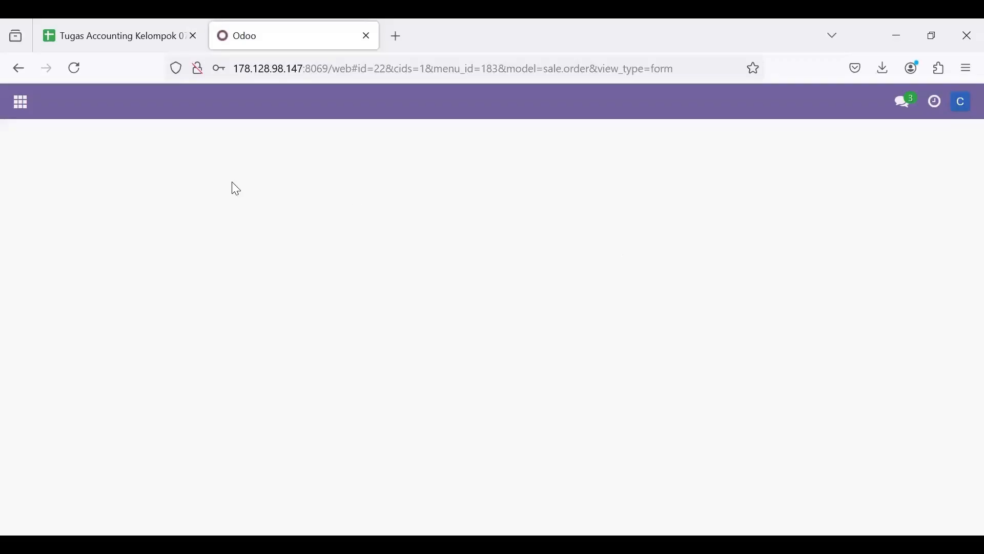
- Create a new sales order in the Sales app for the customer Gemini Furniture
click(19, 101)
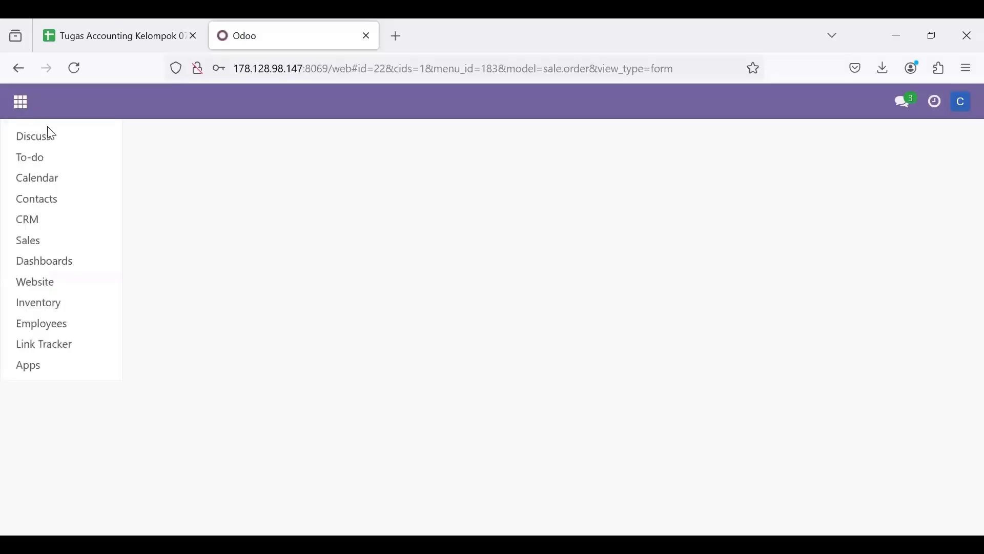
click(43, 234)
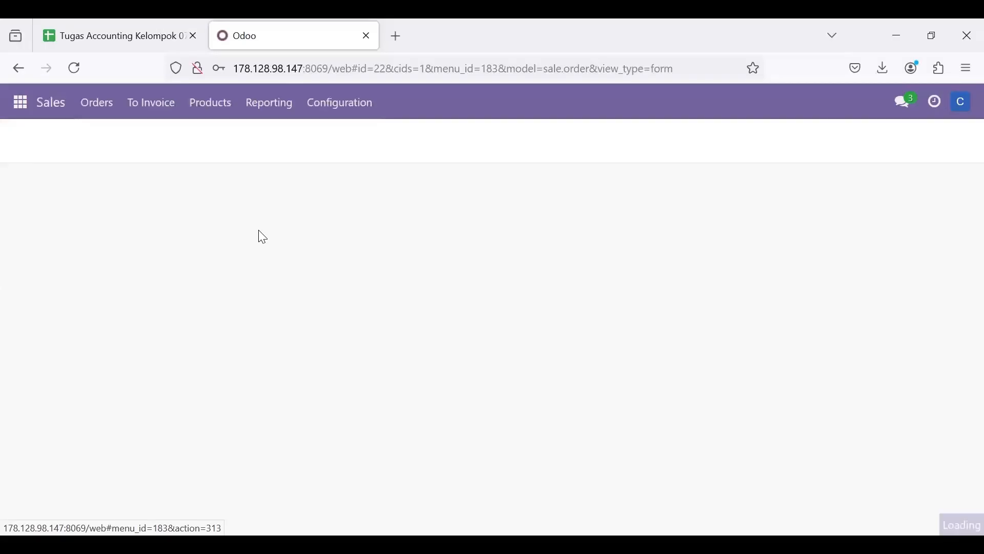
click(108, 117)
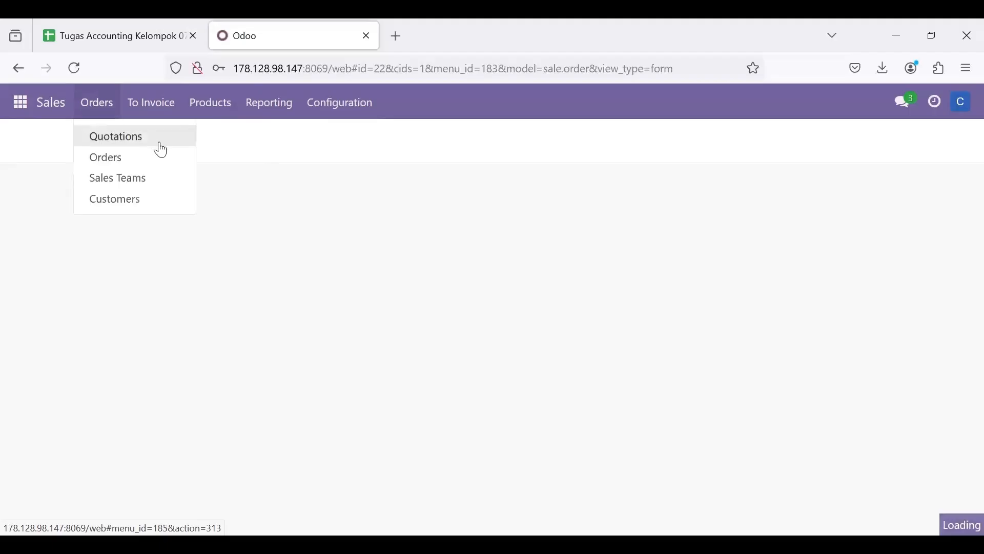
click(123, 163)
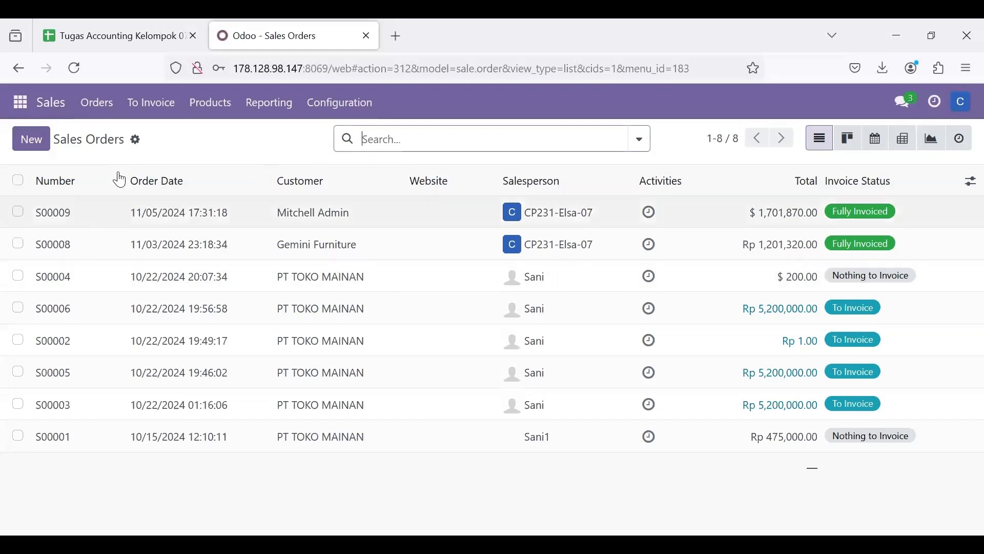
click(43, 150)
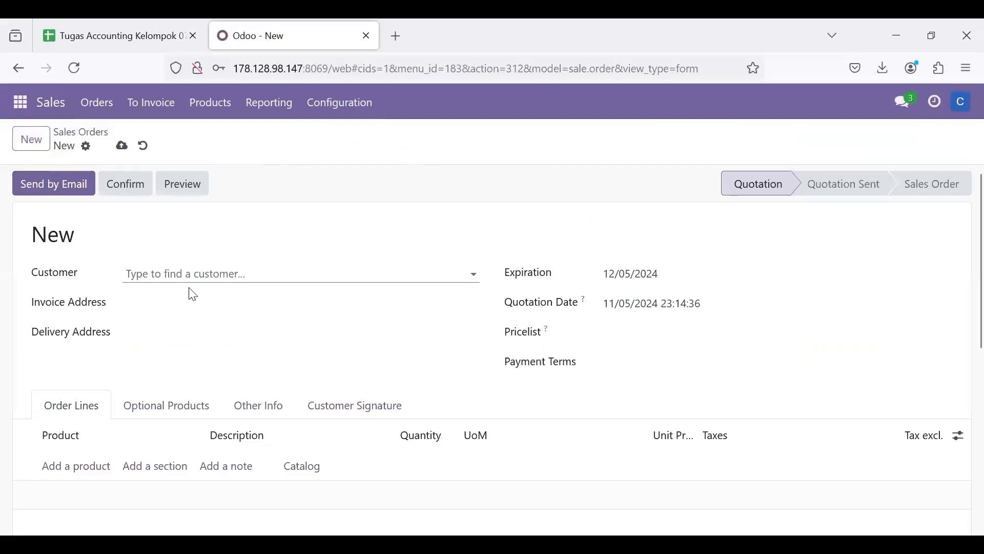
click(176, 274)
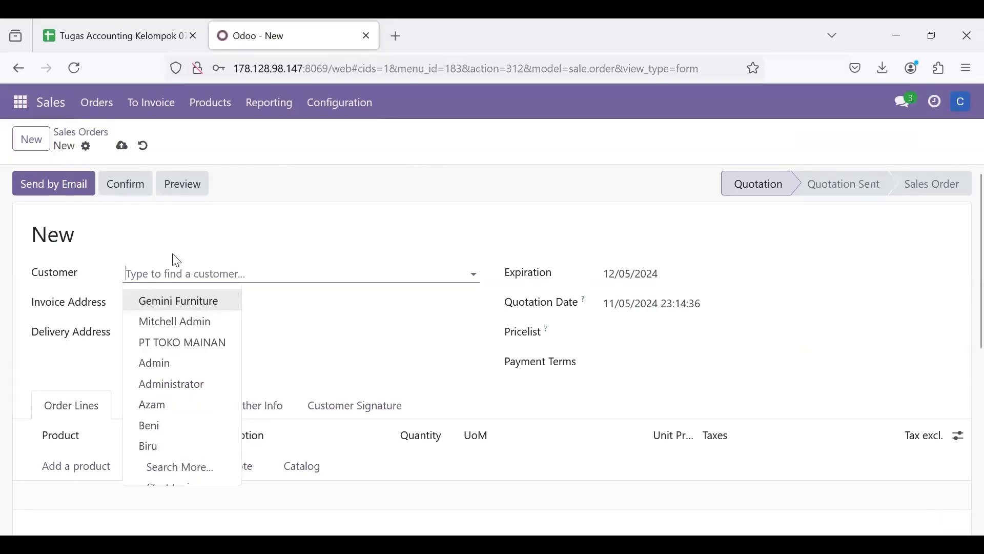
click(186, 301)
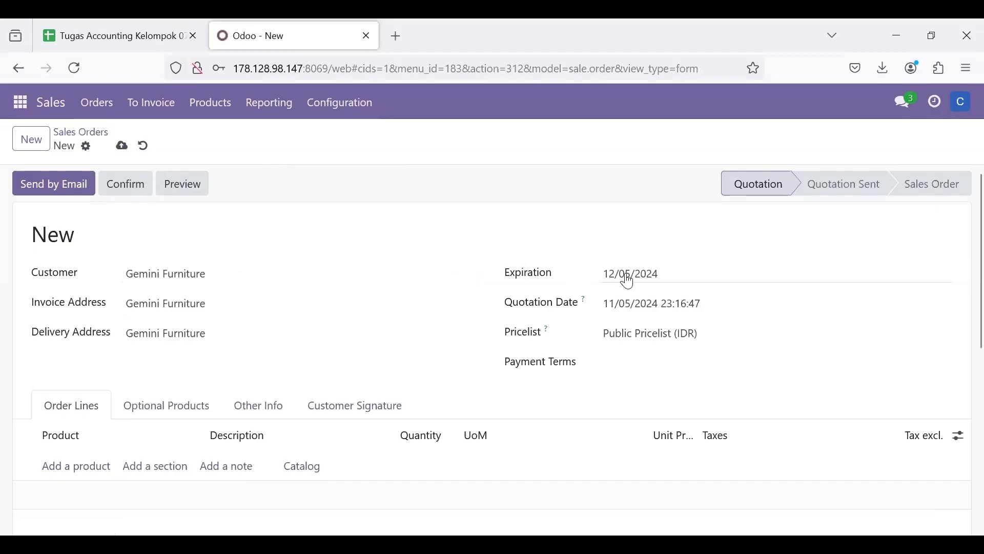
- Select 12/05/2024 as the sales order's expiration date and 11/05/2024 as its quotation date
click(654, 277)
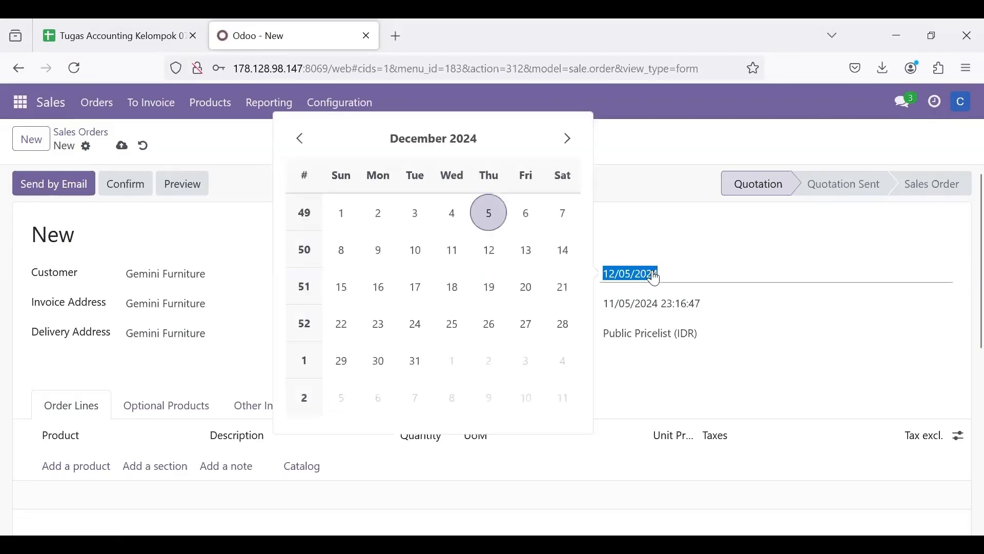
click(488, 220)
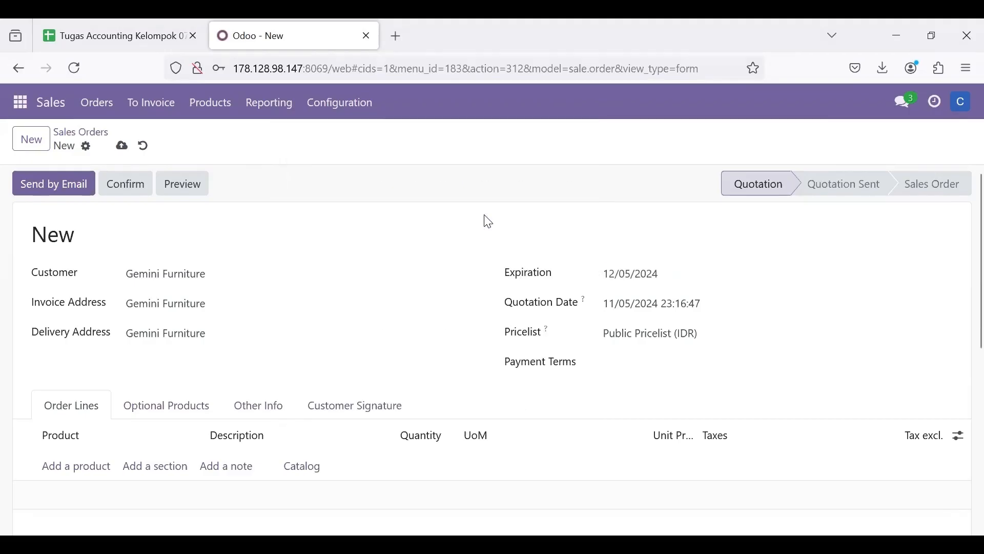
scroll(702, 302, down, 1)
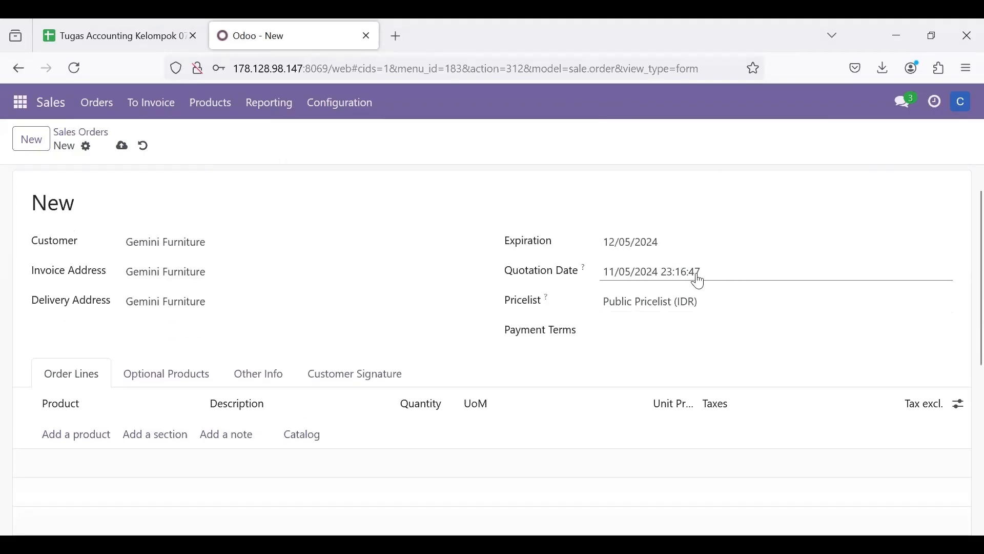
click(698, 282)
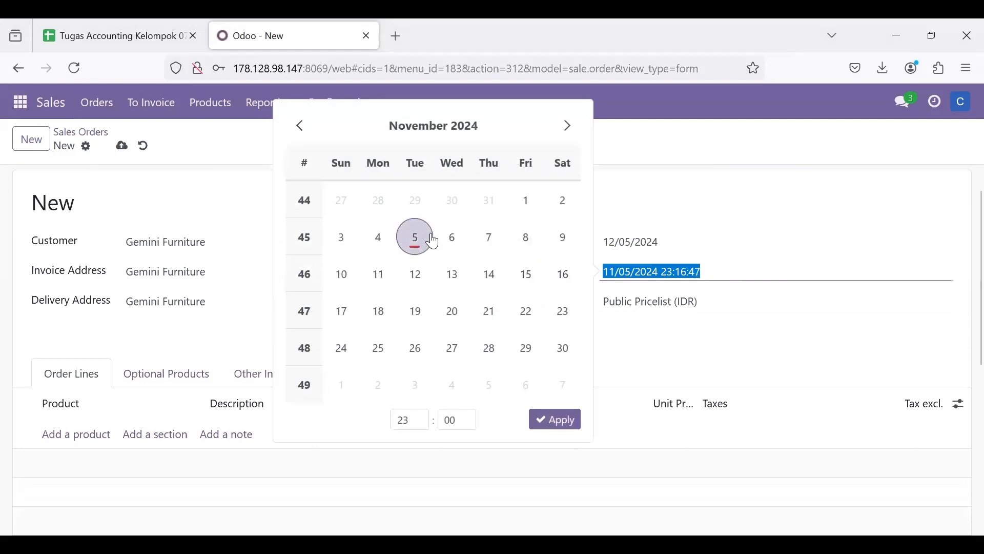
click(551, 422)
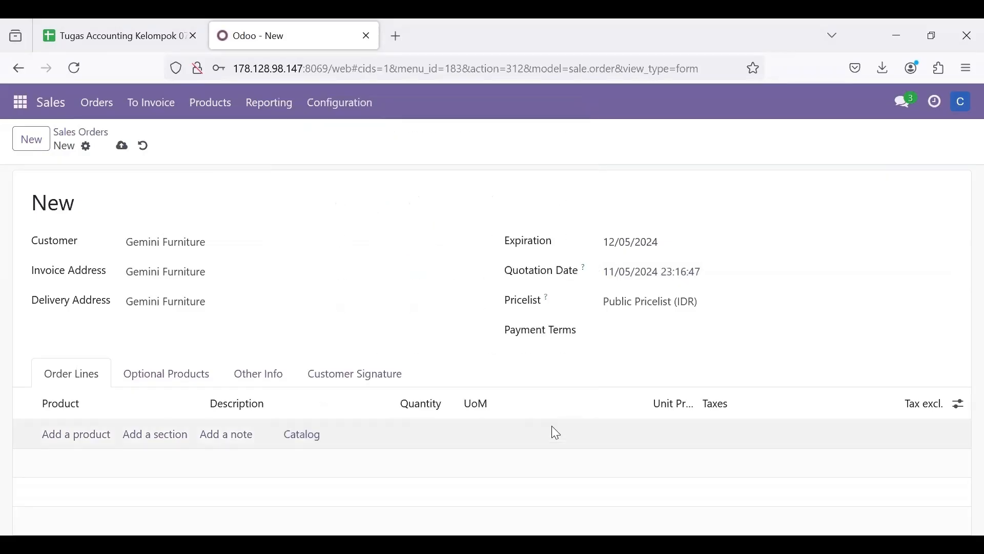
- Set the sales order's payment terms to 30 Days
click(654, 333)
click(641, 335)
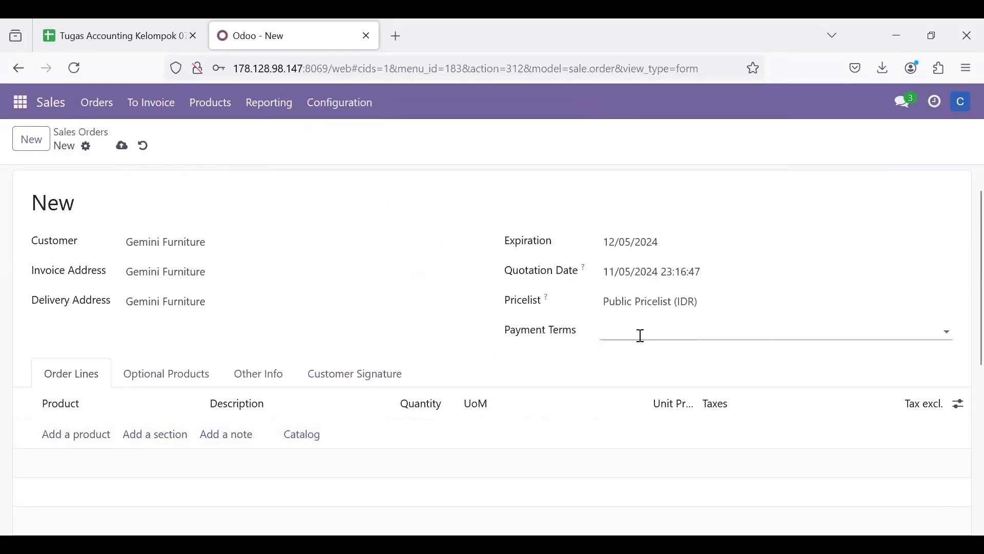
click(624, 336)
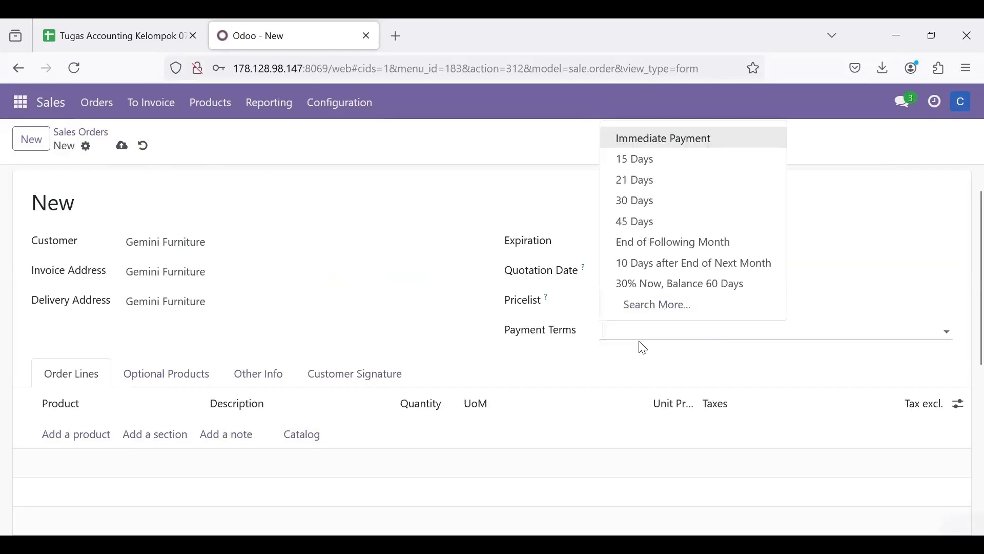
click(652, 202)
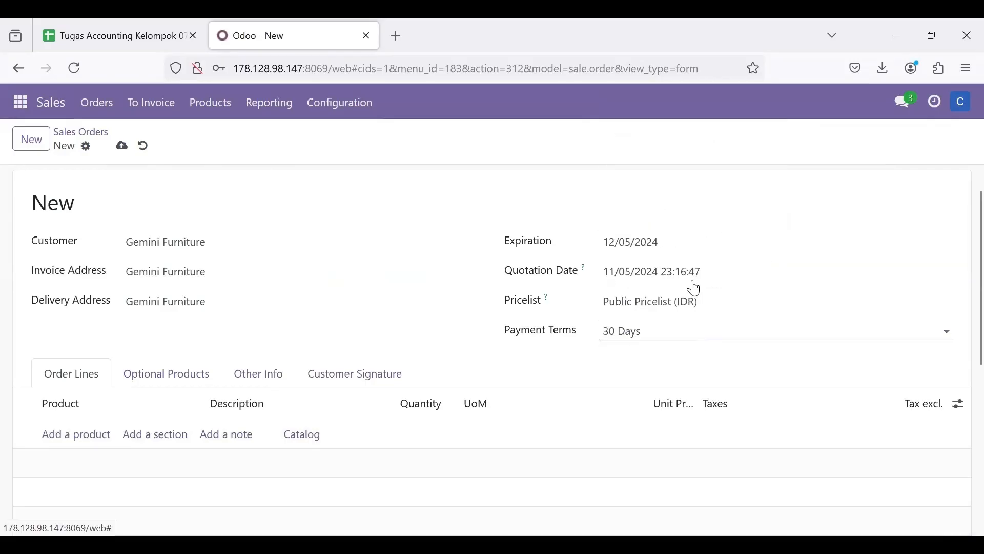
- Switch to the Tugas Accounting Kelompok 07 spreadsheet, check the products and quantities to order, and return to the Odoo sales order
scroll(430, 383, down, 1)
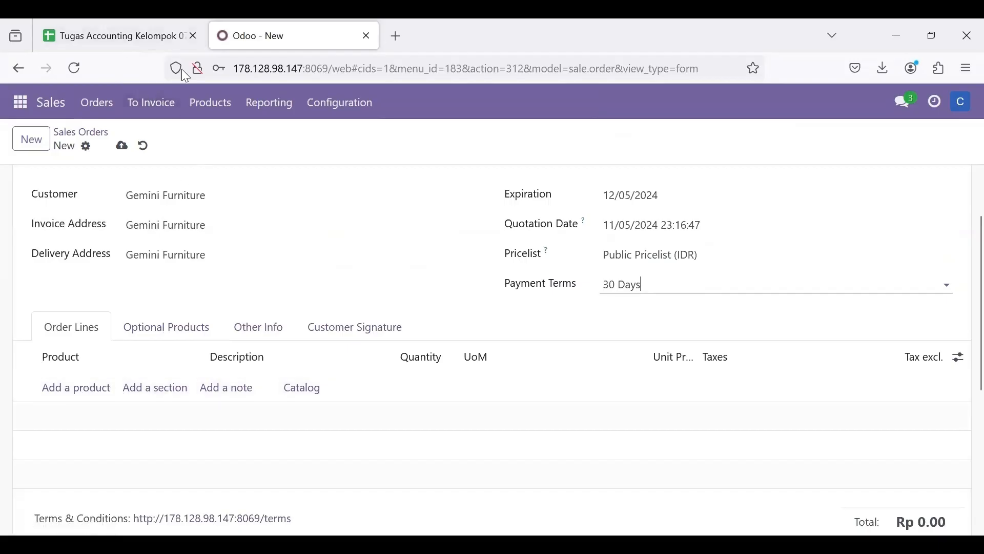
click(100, 23)
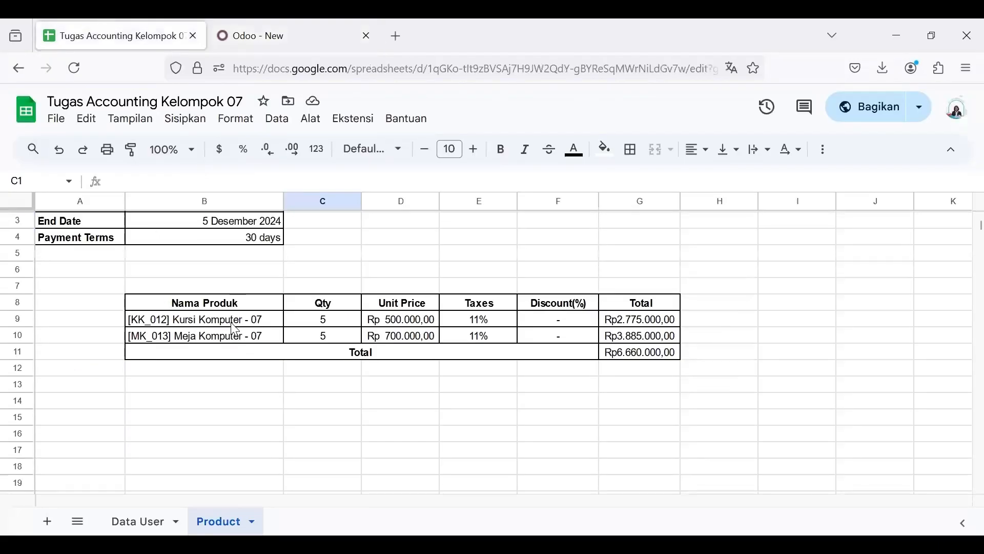
scroll(235, 329, down, 1)
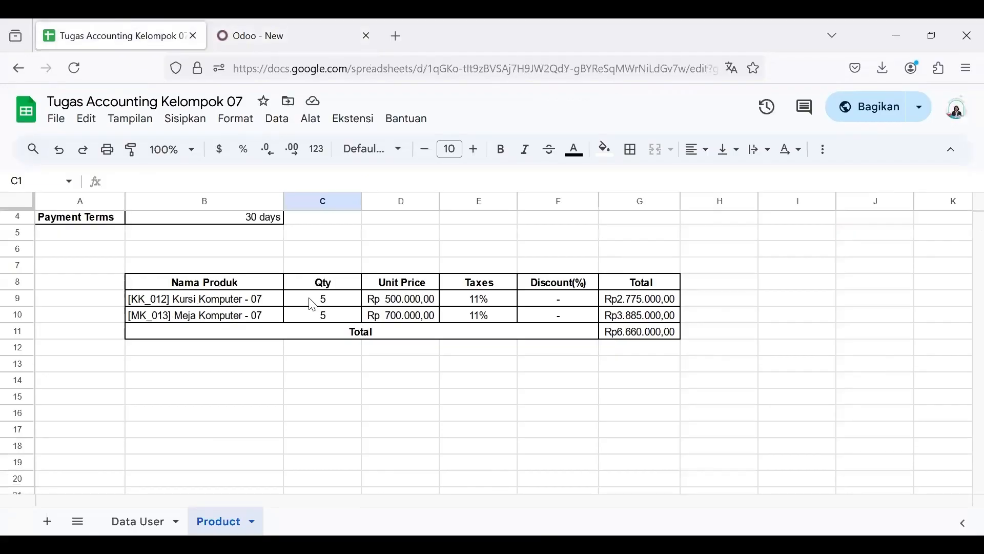
click(272, 23)
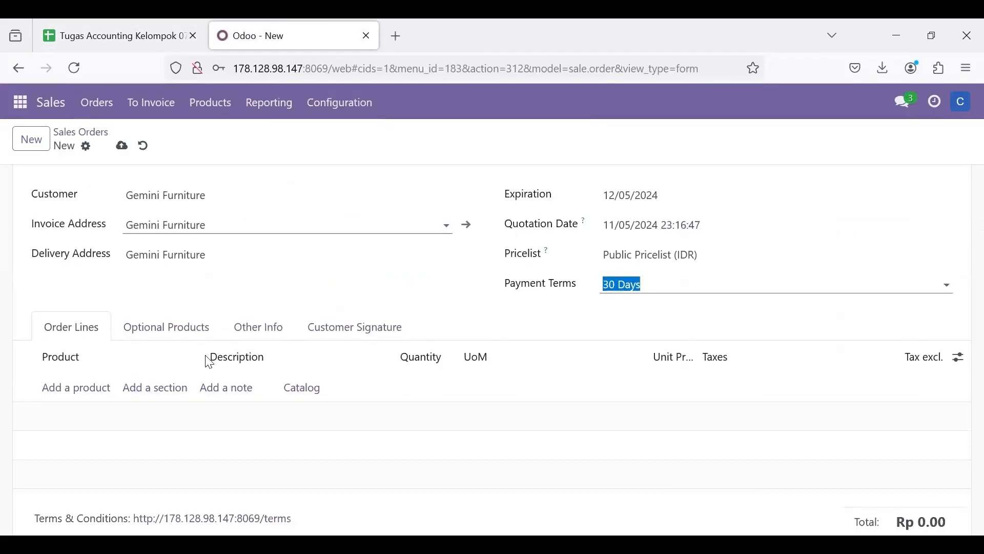
- Add [KK_012] Kursi Komputer-07 to the order lines with a quantity of 5, as listed in the spreadsheet
click(52, 392)
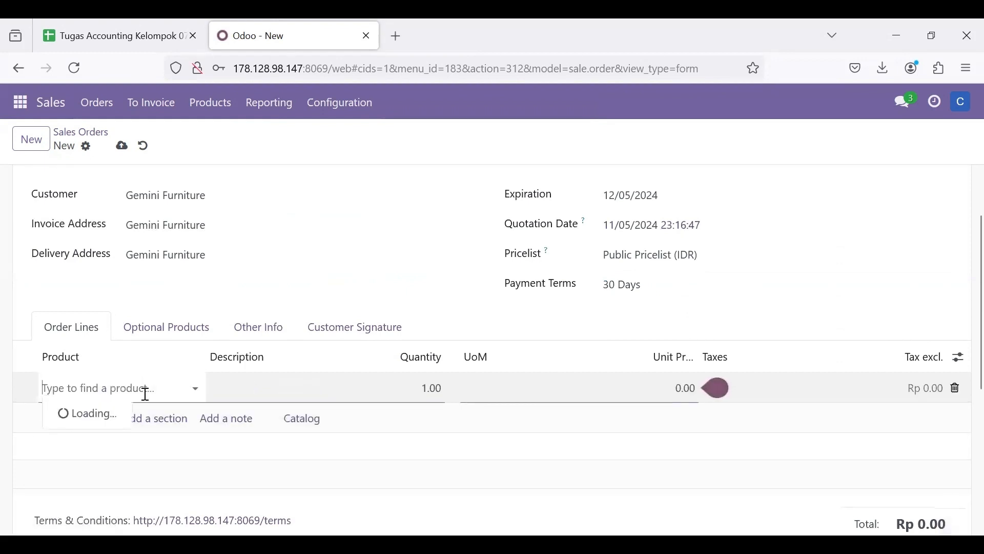
text(Kursi)
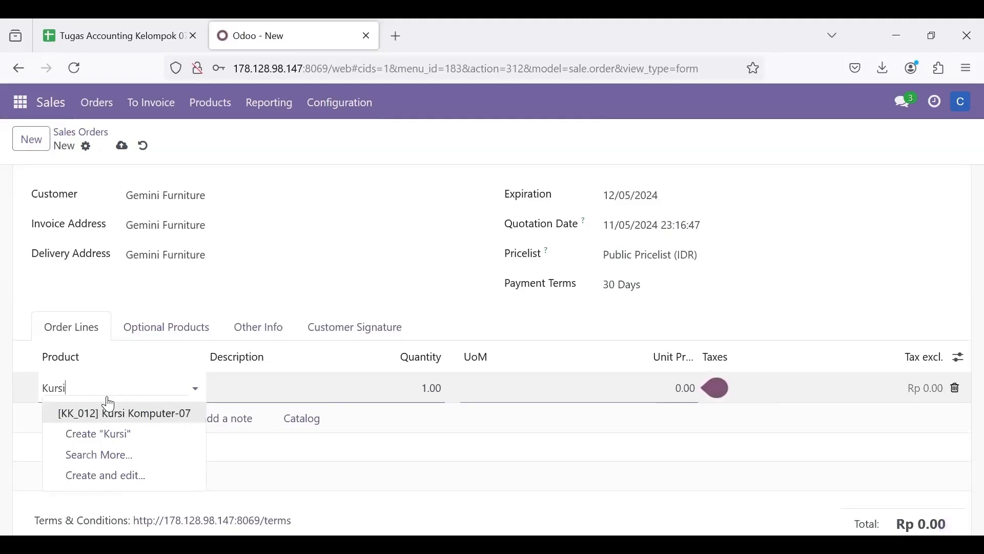
click(123, 413)
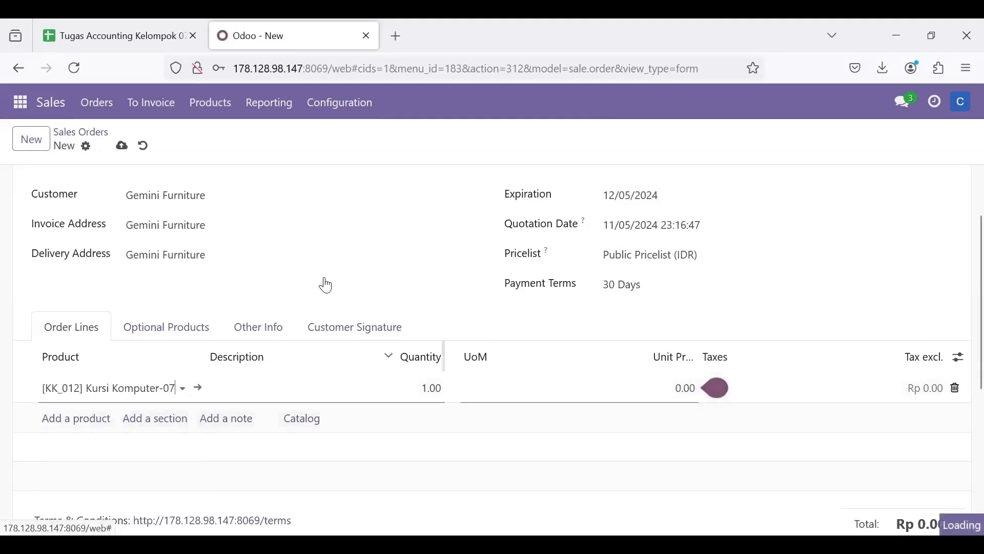
click(79, 20)
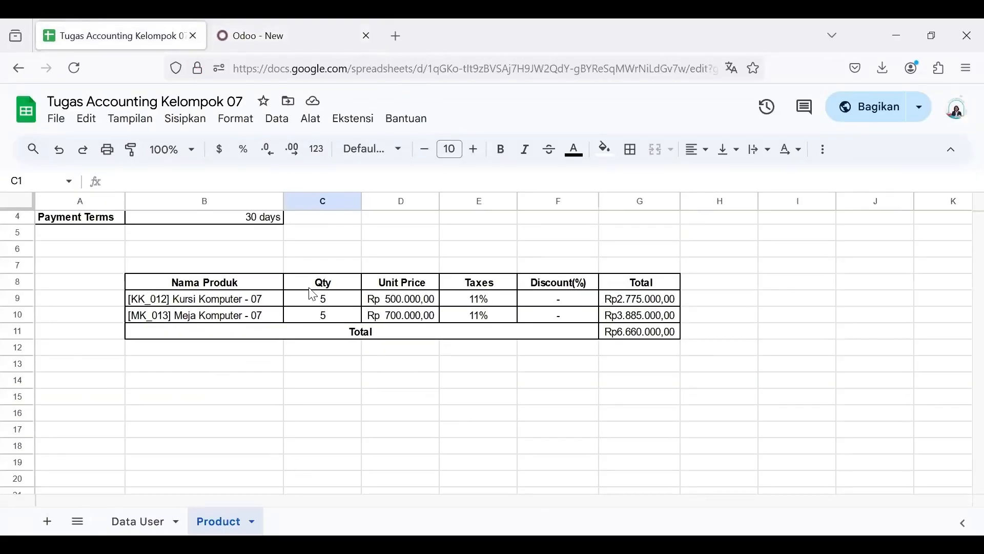
click(261, 23)
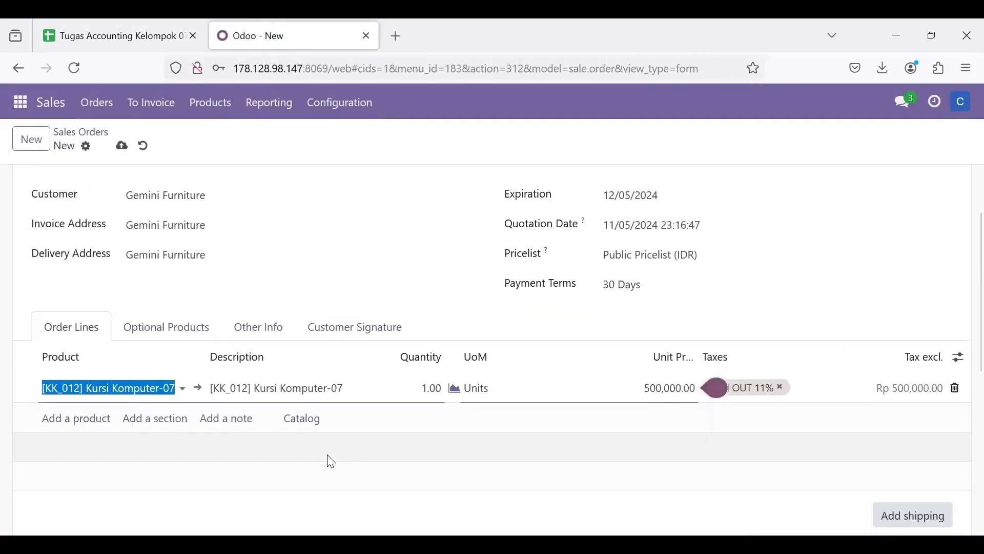
click(436, 388)
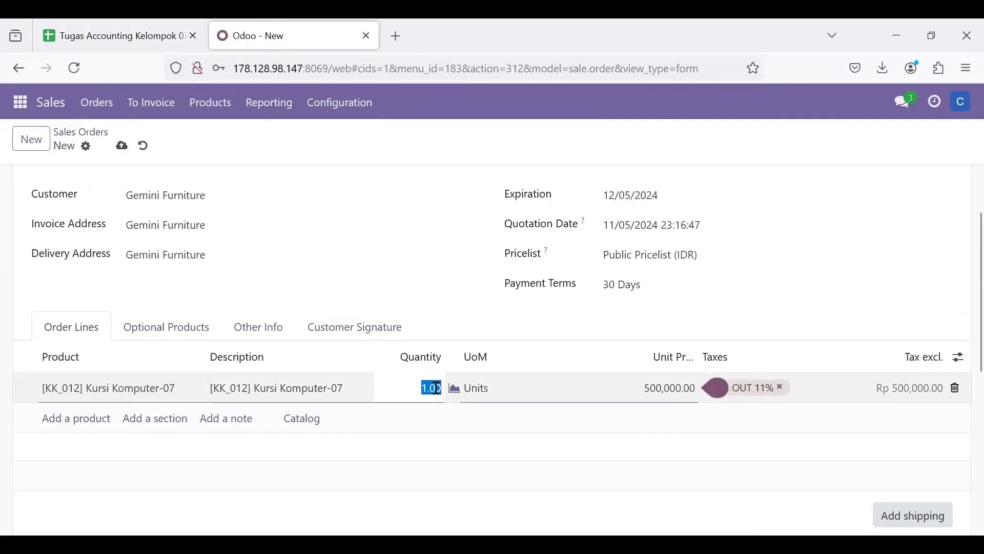
text(5)
click(465, 431)
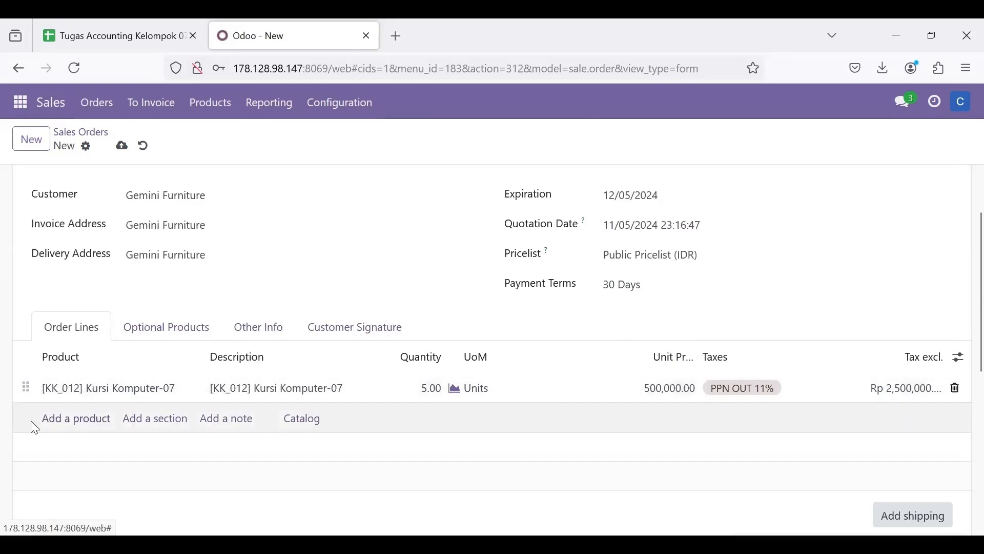
- Add [MK_013] Meja Komputer-07 as the second product in the order lines
click(75, 425)
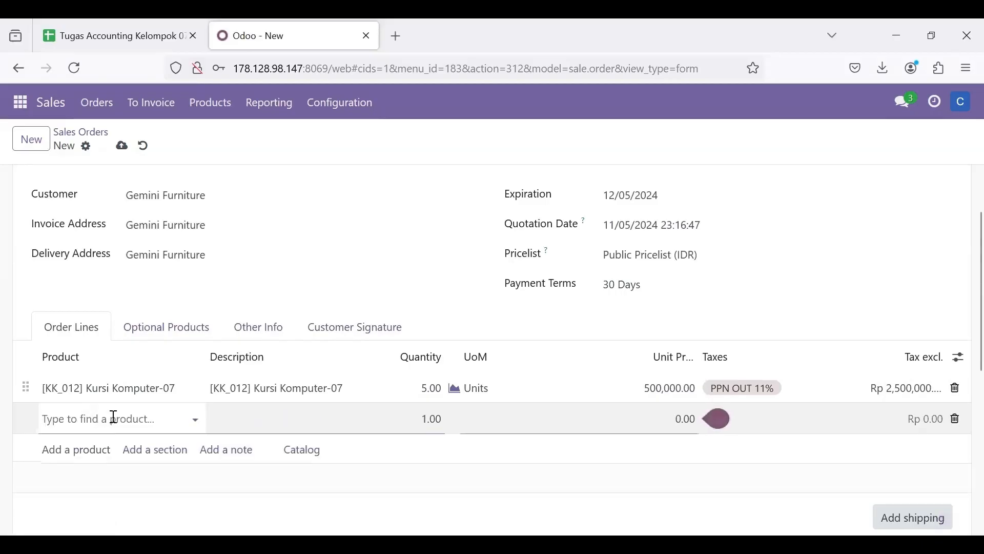
text(Meja)
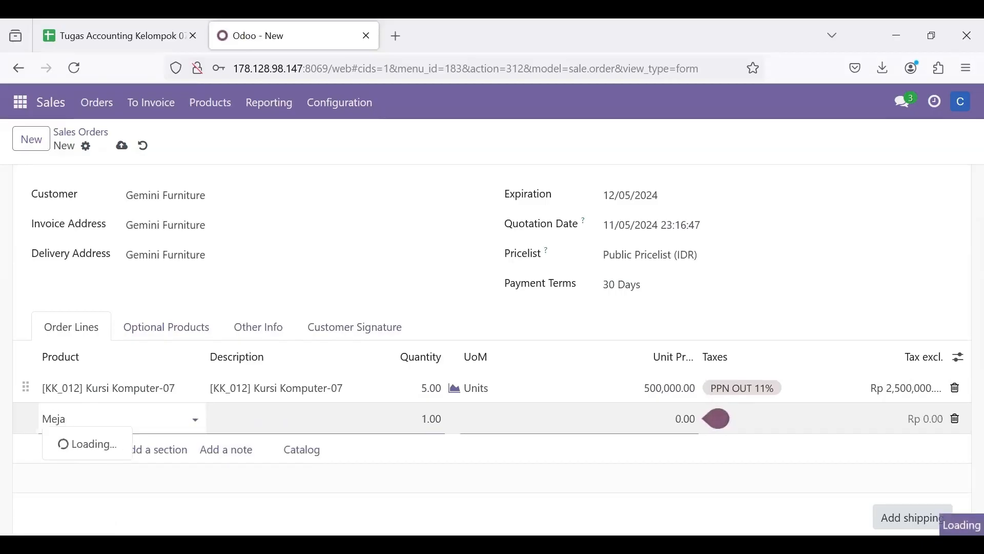
text( Komputer)
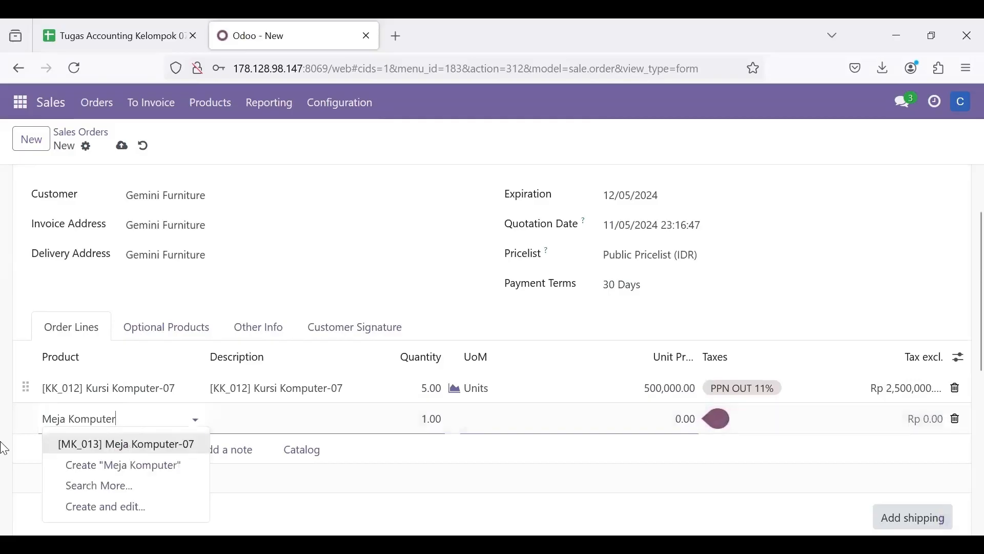
click(170, 451)
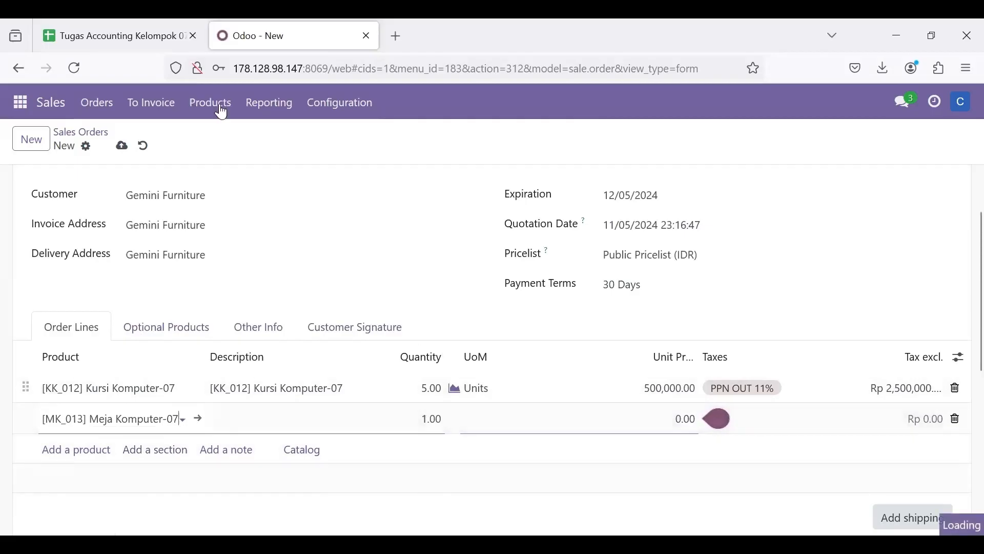
- Check the desk quantity in the Tugas Accounting Kelompok 07 spreadsheet and set the [MK_013] Meja Komputer-07 line to 5 in Odoo
click(108, 31)
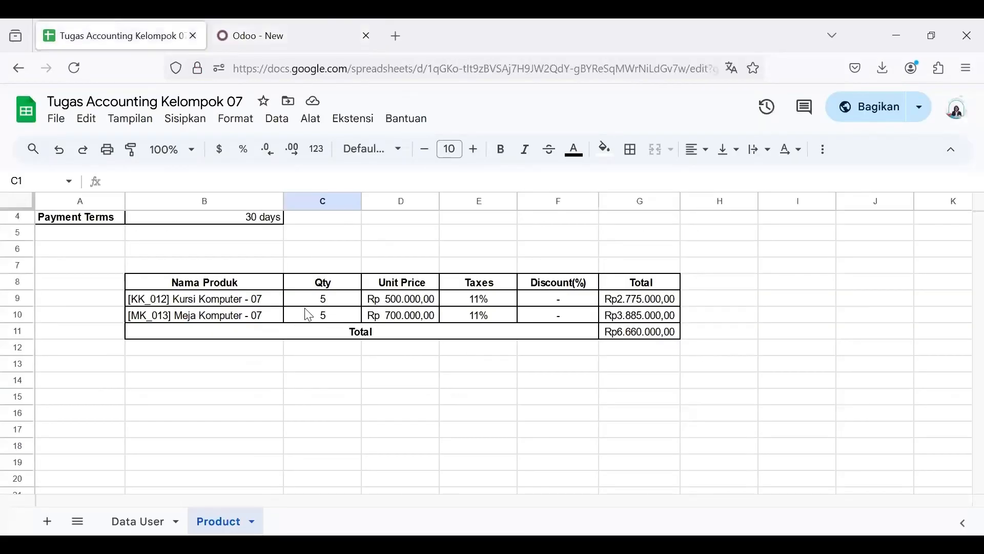
click(266, 23)
click(433, 421)
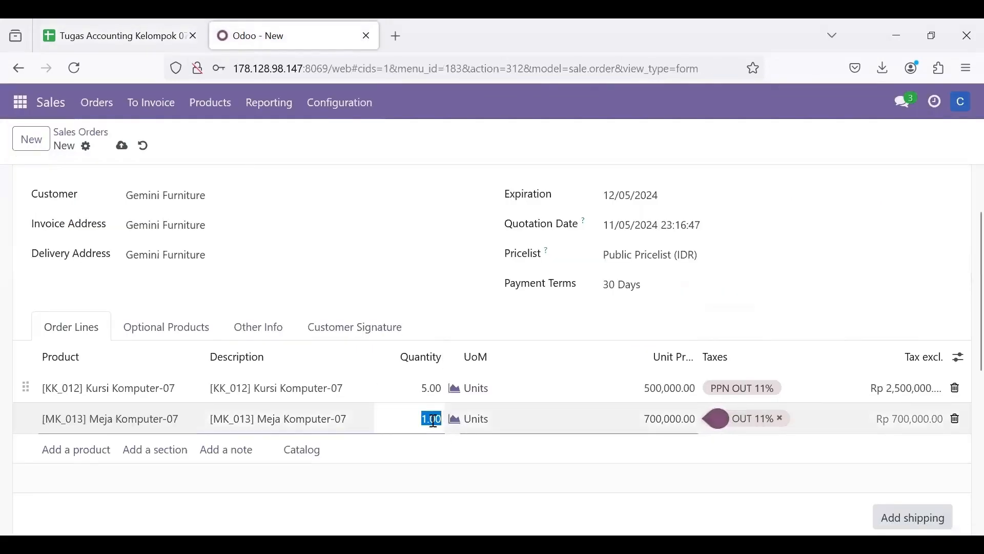
text(5)
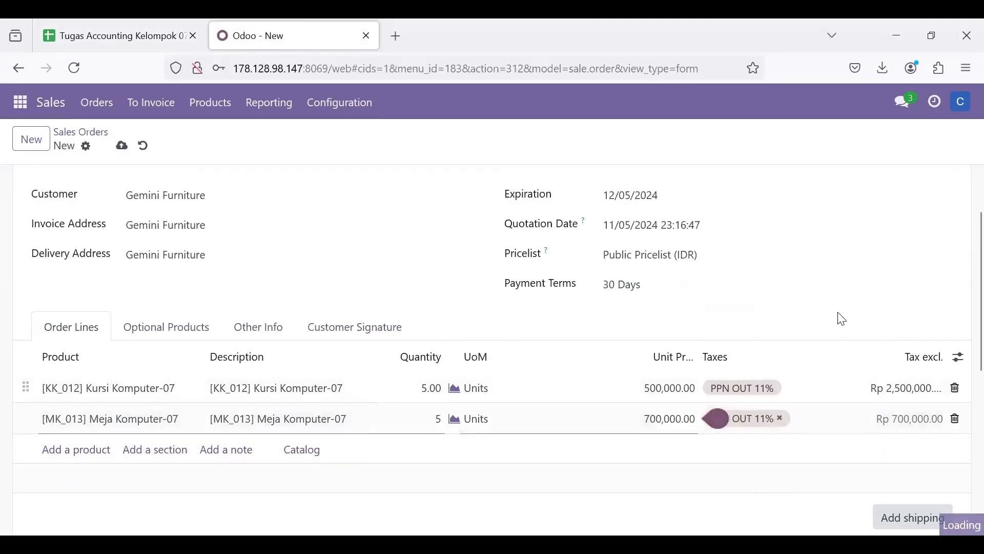
scroll(842, 317, down, 2)
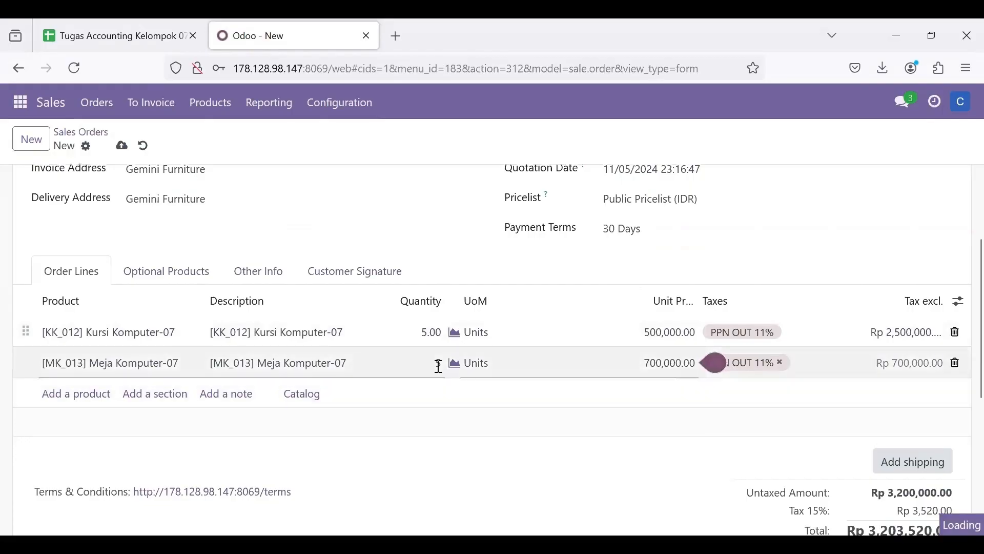
click(439, 366)
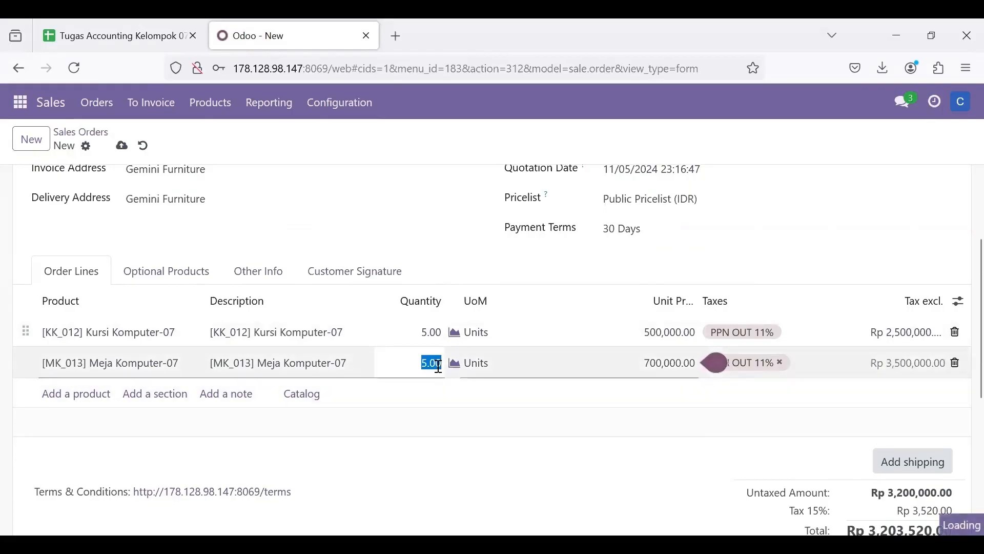
scroll(437, 372, down, 4)
click(437, 373)
- Review the sales order's header, product lines and totals, and compare them with the product table in the spreadsheet
scroll(438, 373, up, 2)
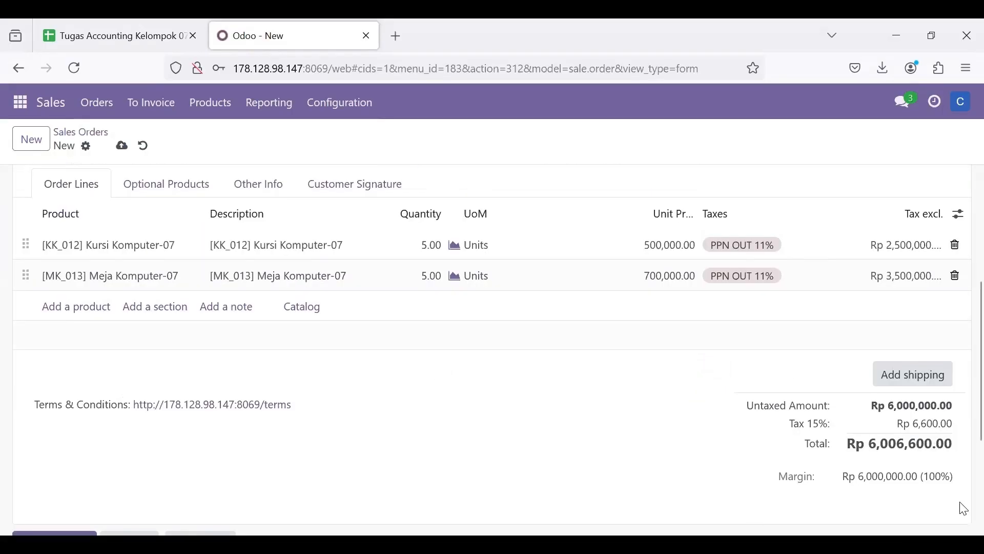
scroll(815, 449, up, 1)
scroll(882, 431, up, 5)
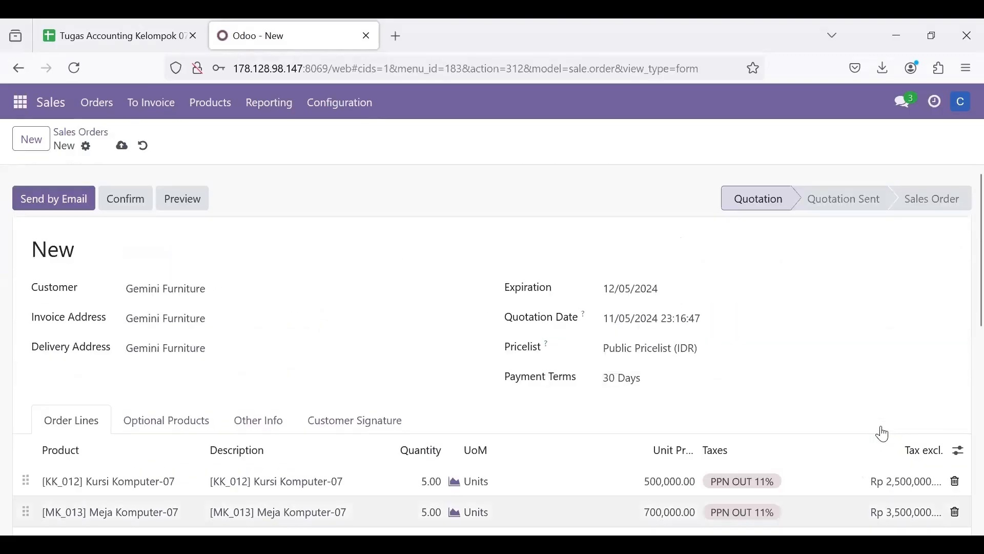
scroll(881, 431, down, 3)
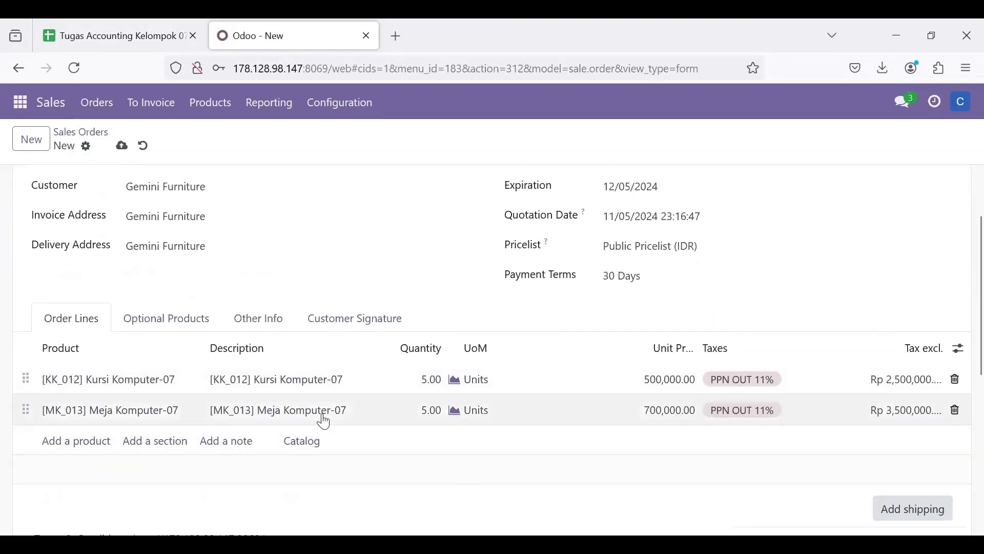
scroll(404, 386, up, 1)
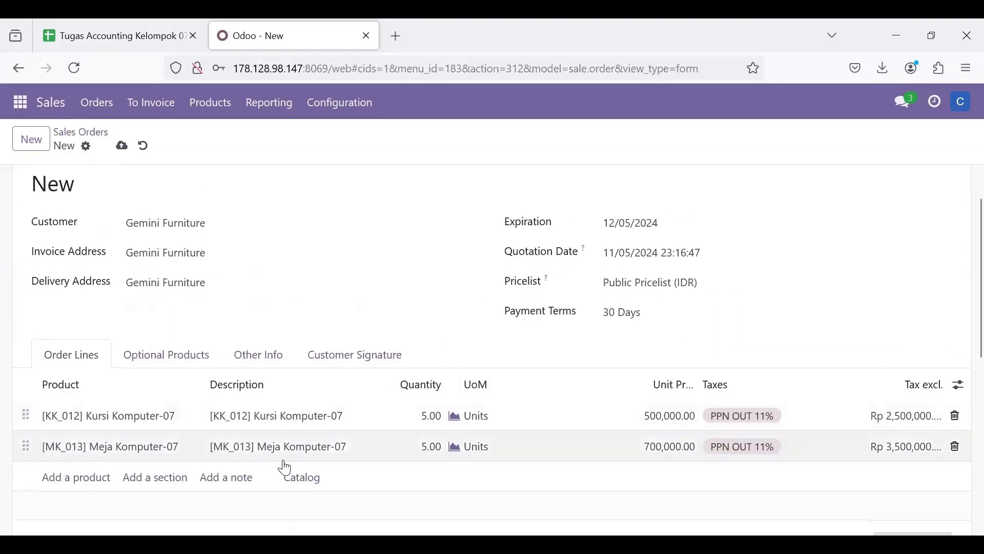
click(123, 23)
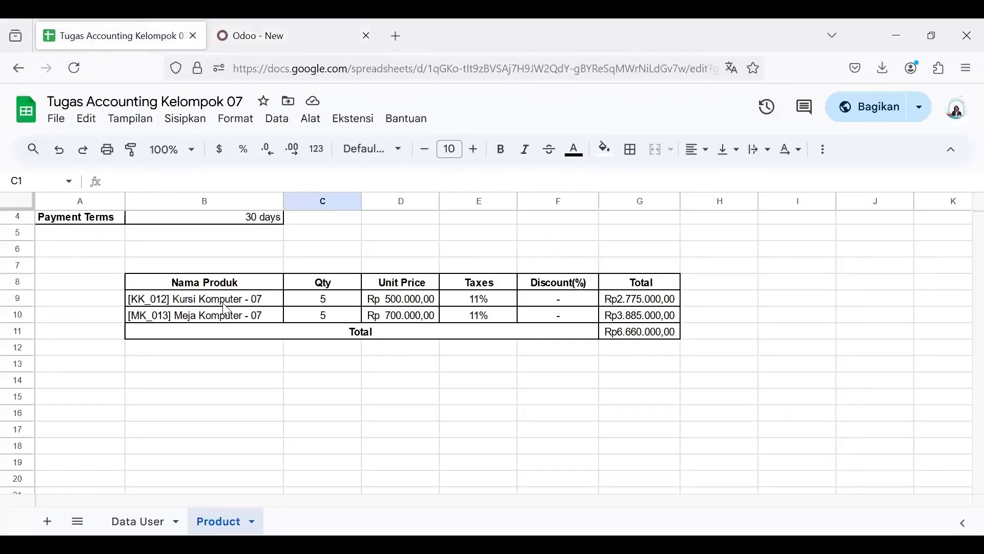
click(248, 24)
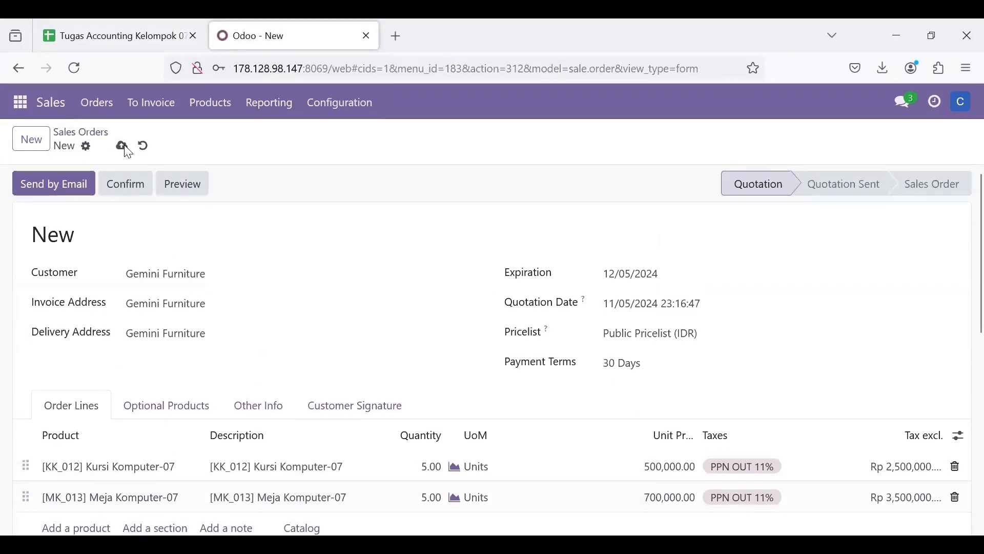
- Save the Gemini Furniture quotation, confirm it as a sales order, and review the confirmed order
click(123, 147)
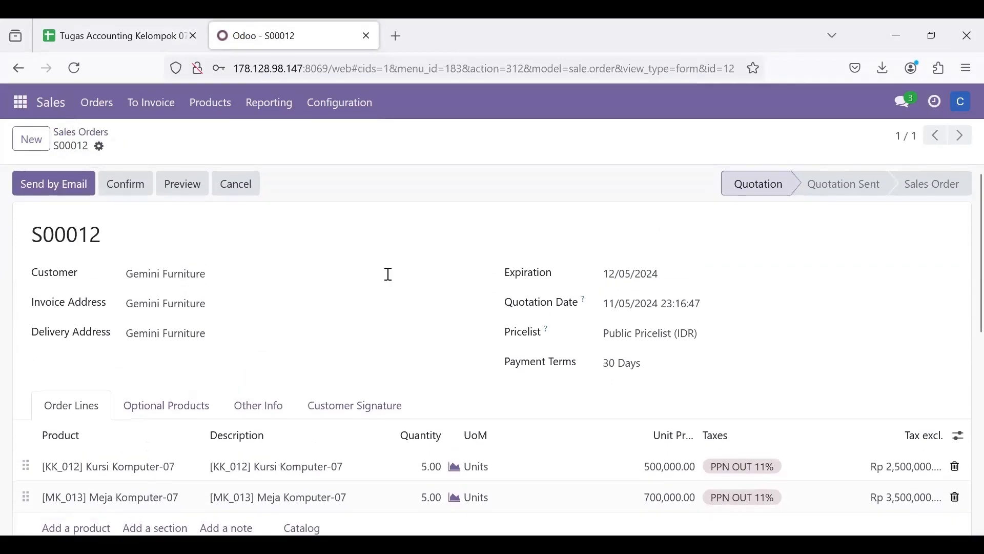
click(133, 191)
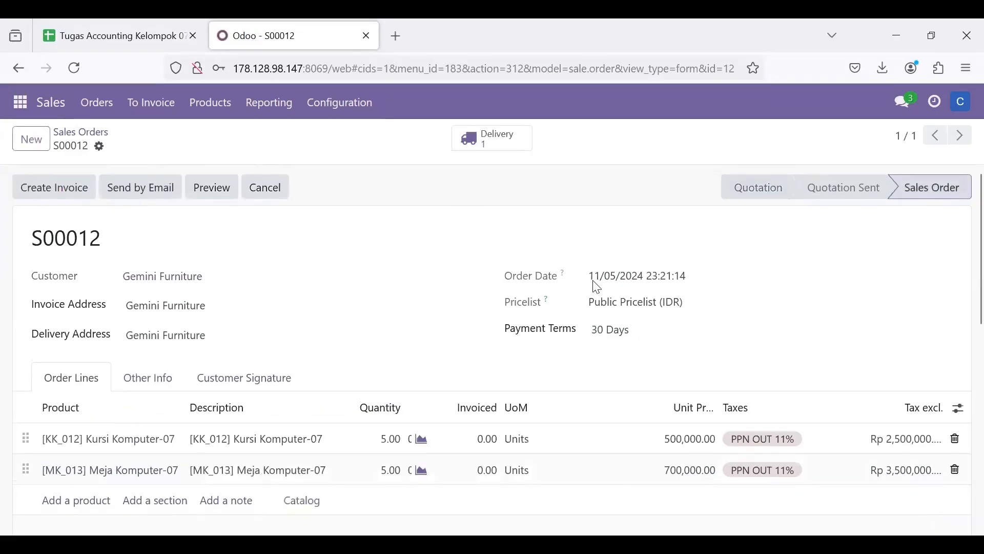
scroll(593, 285, down, 6)
scroll(647, 185, up, 6)
scroll(512, 254, down, 1)
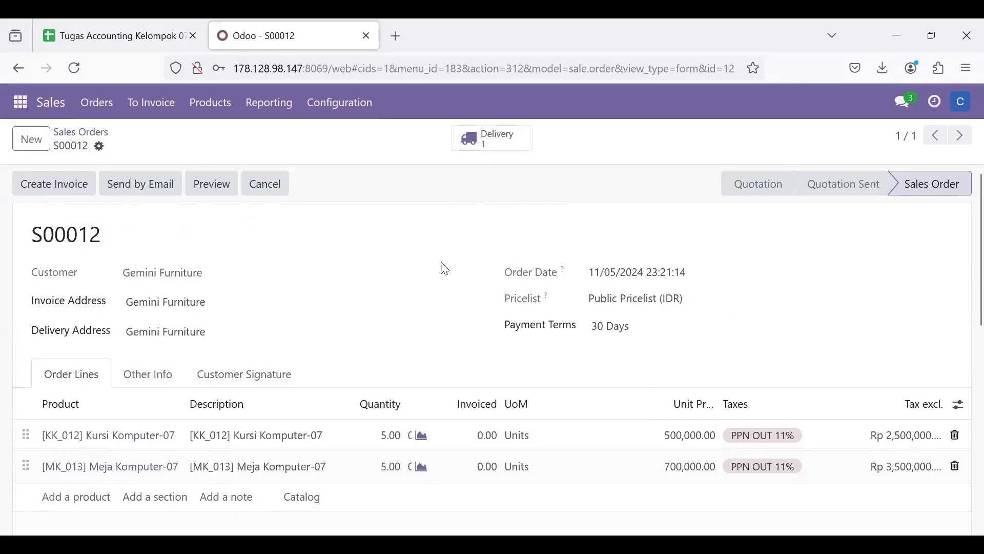
- Open the sales order's delivery, check the demanded and delivered quantities, and validate the delivery
click(511, 154)
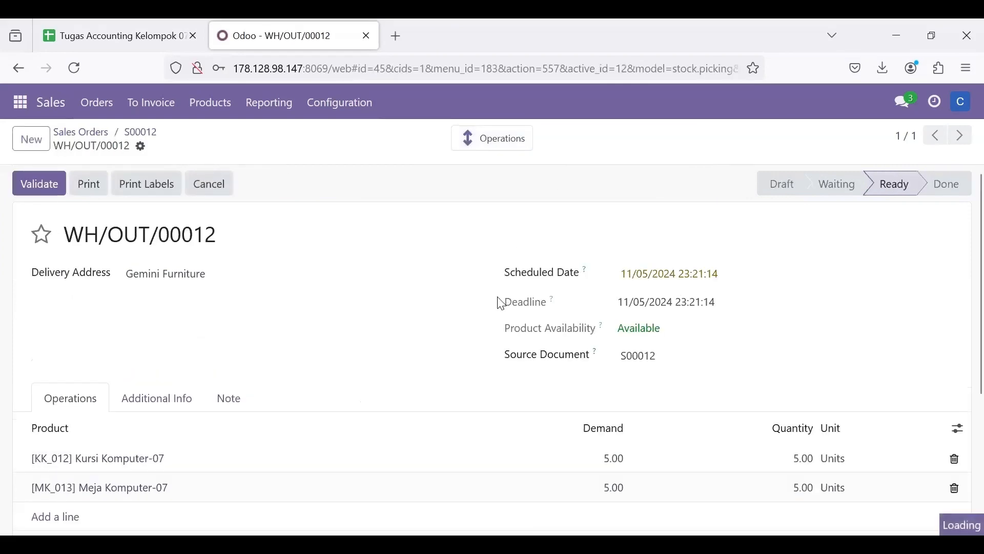
scroll(502, 303, down, 2)
scroll(501, 303, up, 1)
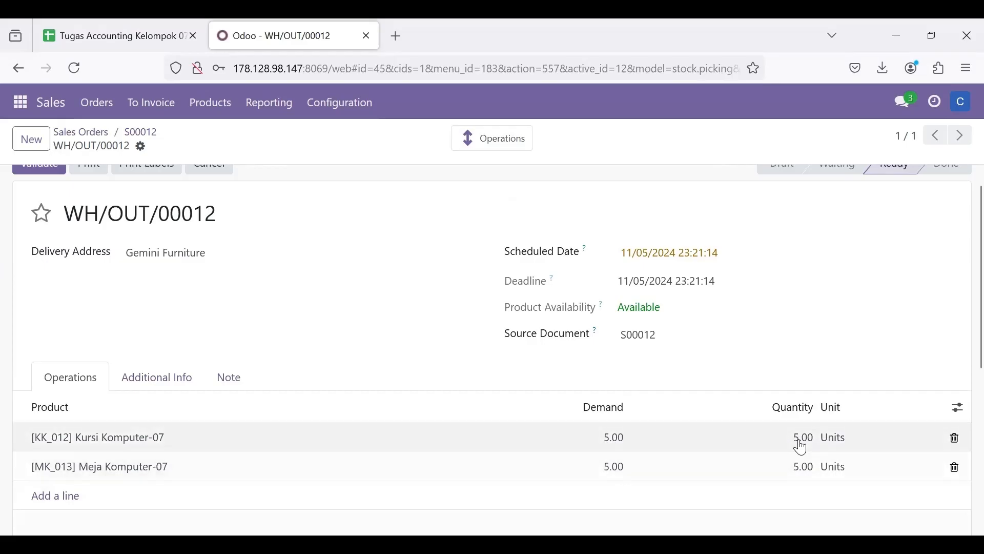
scroll(727, 425, up, 1)
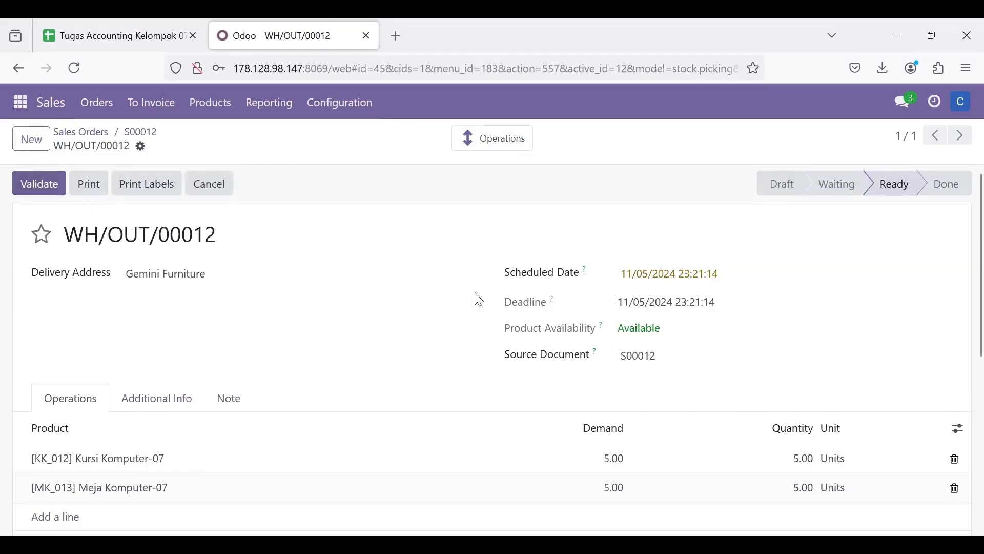
click(34, 184)
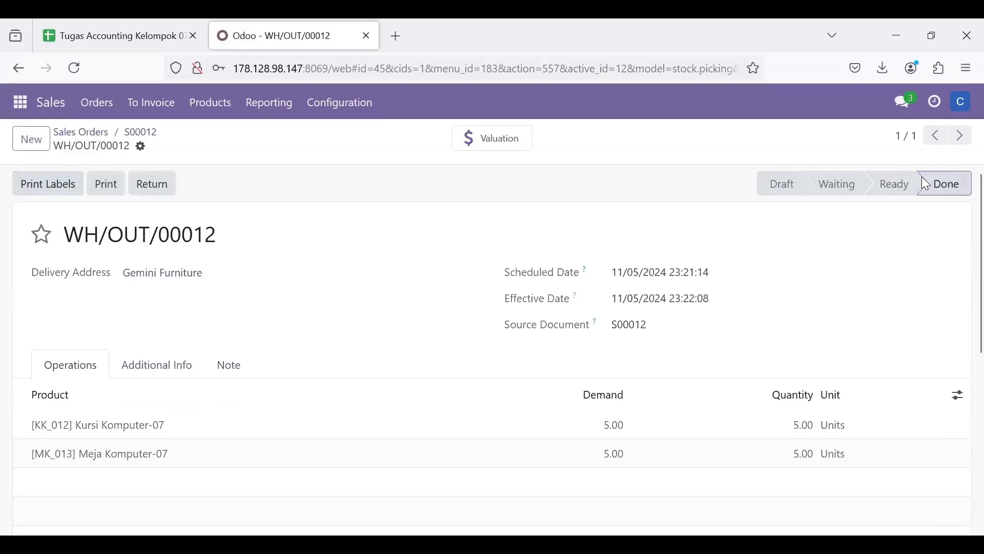
- Return to the sales orders list and open the newest Gemini Furniture order marked To Invoice
click(85, 141)
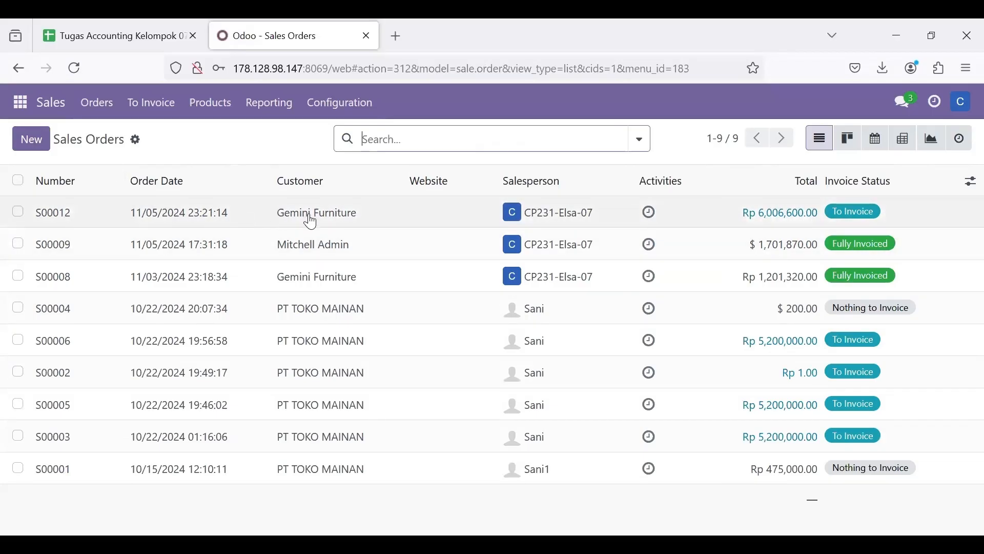
click(274, 215)
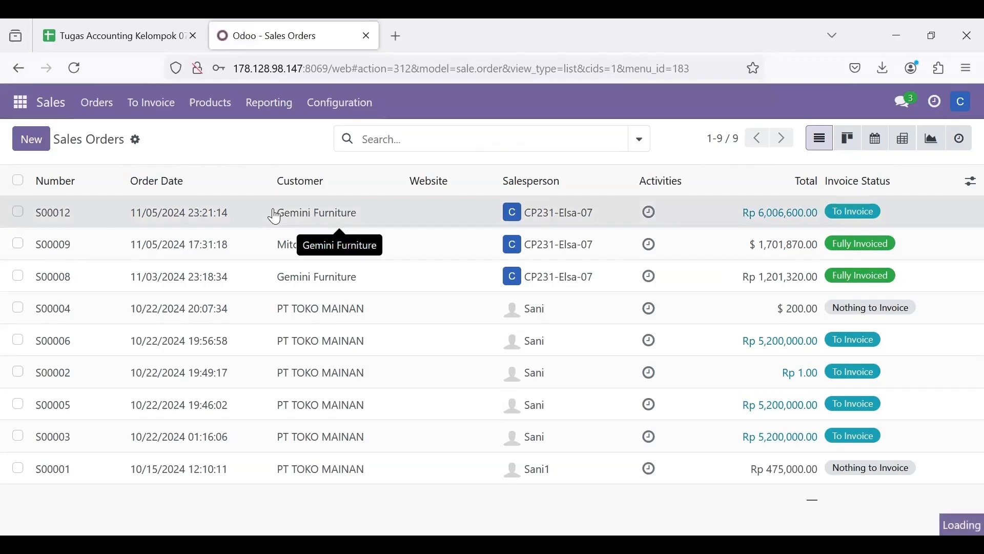
click(190, 215)
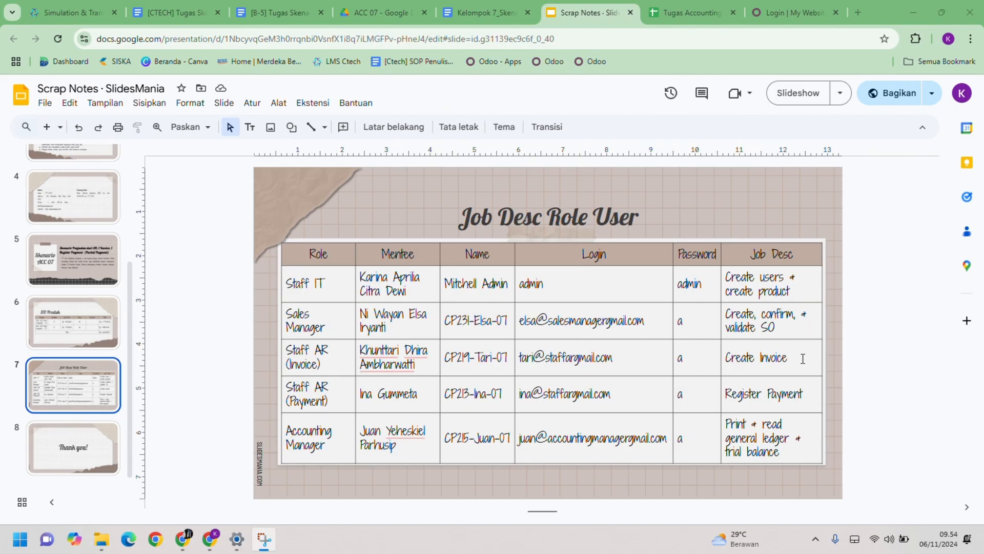
- Switch to the Odoo login page and log in with the Staff AR (Invoice) user's e-mail and account password
click(783, 3)
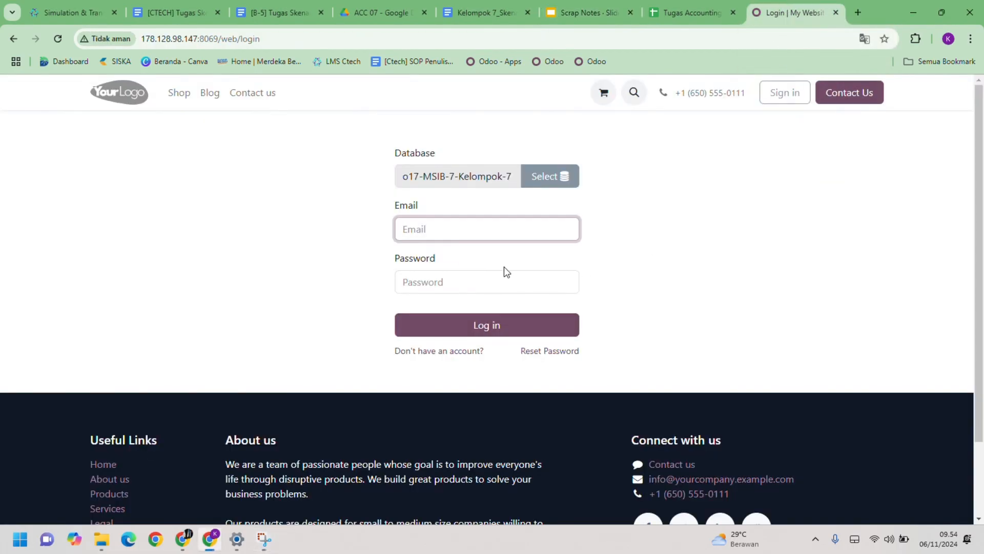
click(492, 229)
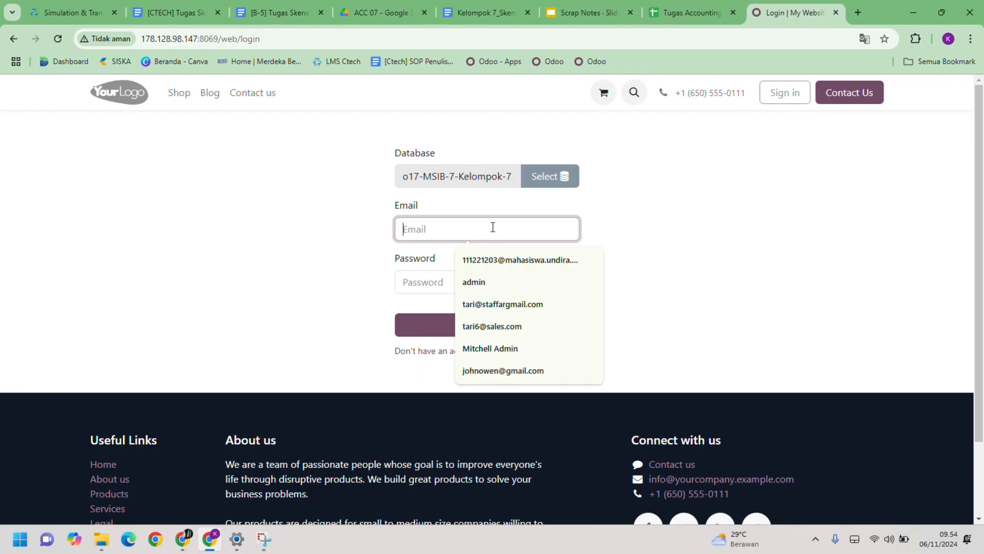
key(Down)
key(Down)
key(Down)
key(Return)
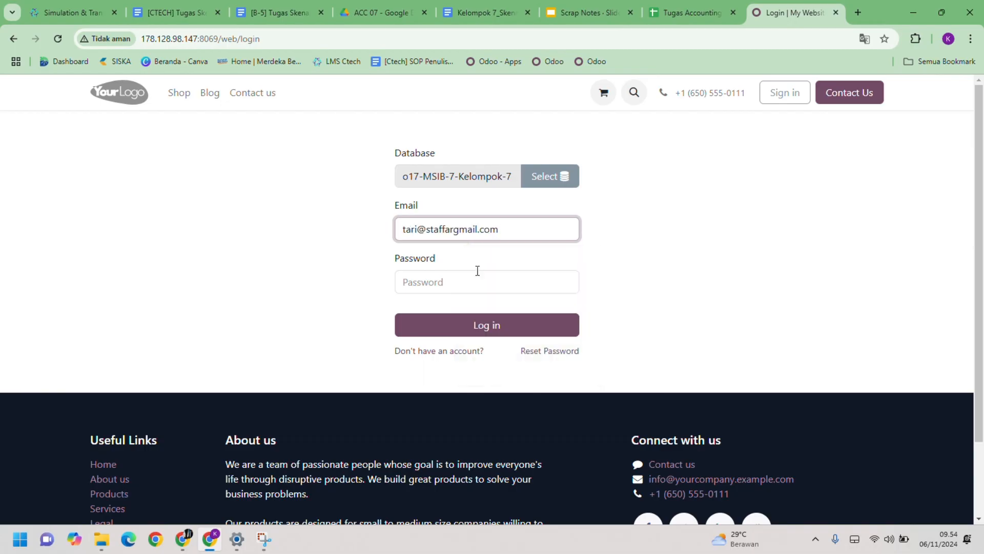
click(477, 272)
text(1)
click(472, 326)
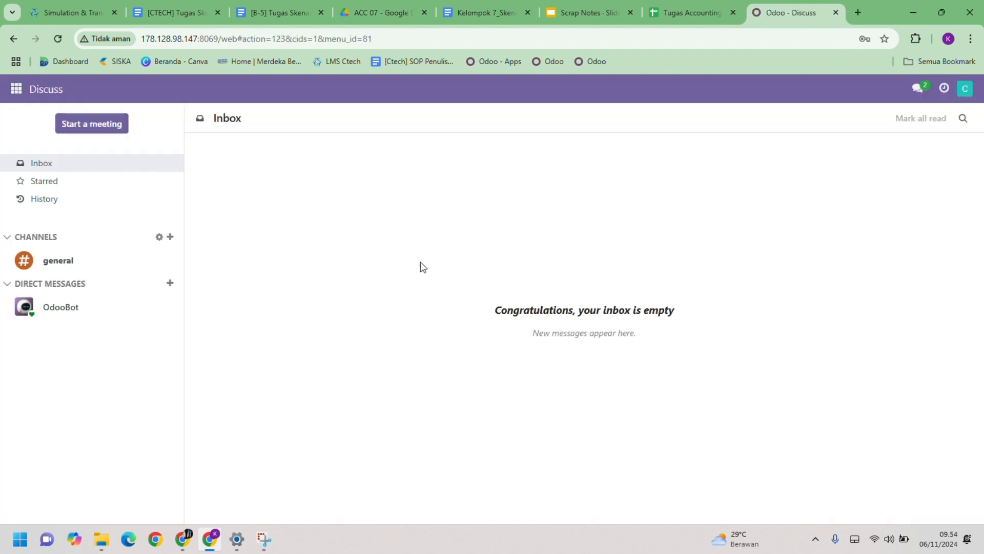
- Go to Sales, remove the My Quotations filter, and open the newest Gemini Furniture sales order
click(16, 89)
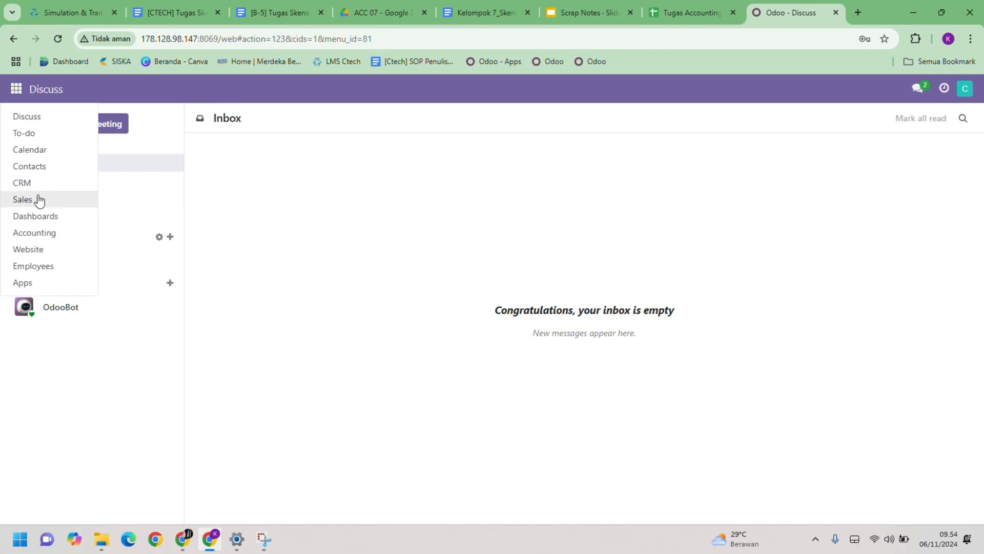
click(22, 199)
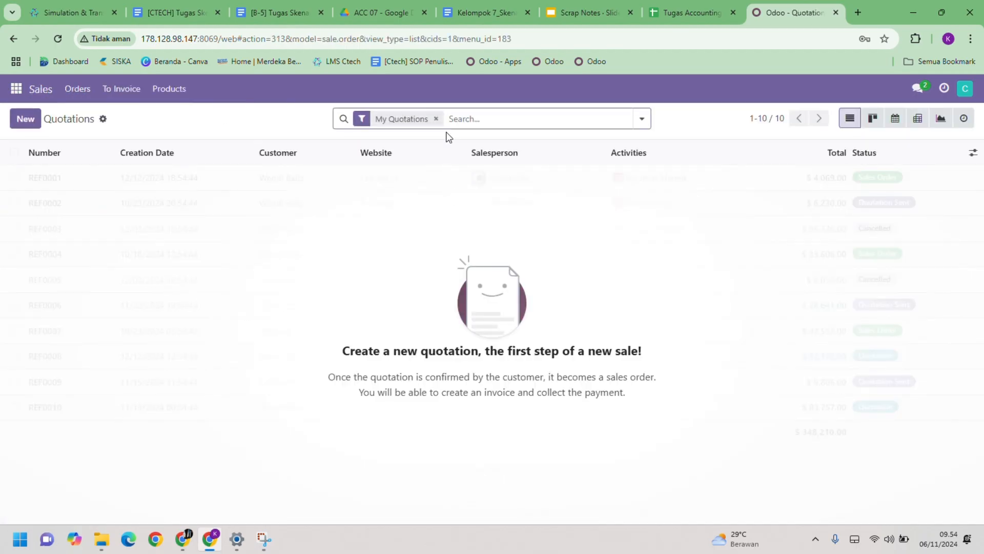
click(436, 118)
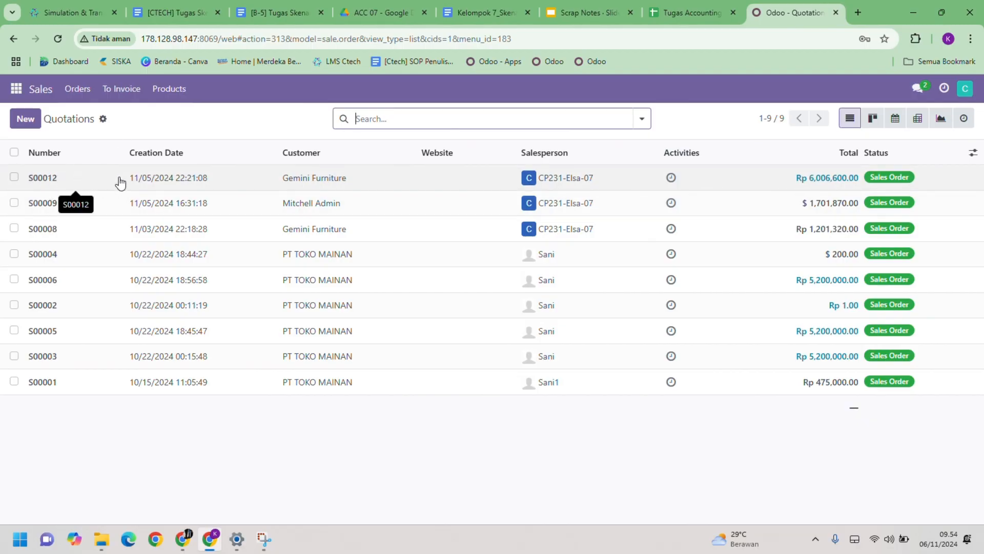
click(75, 182)
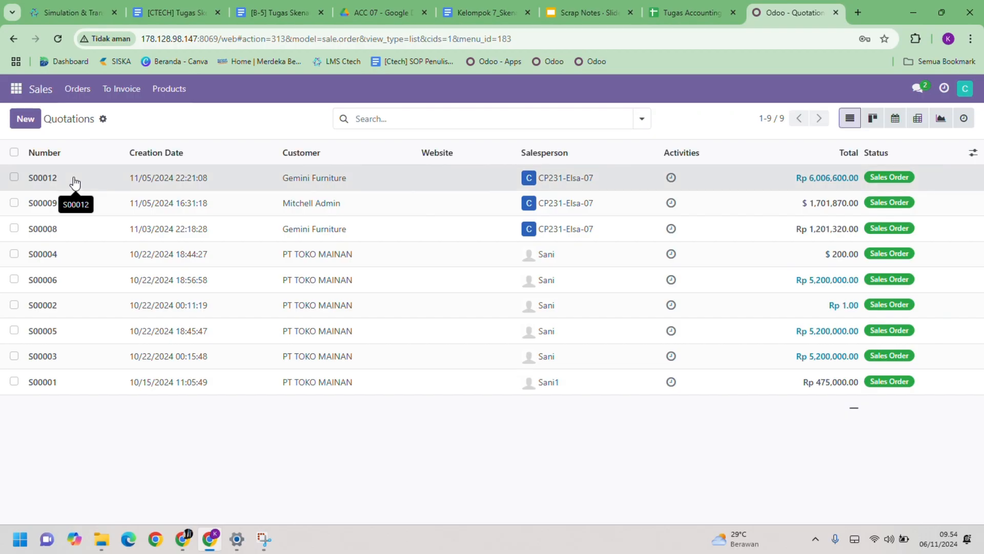
click(75, 182)
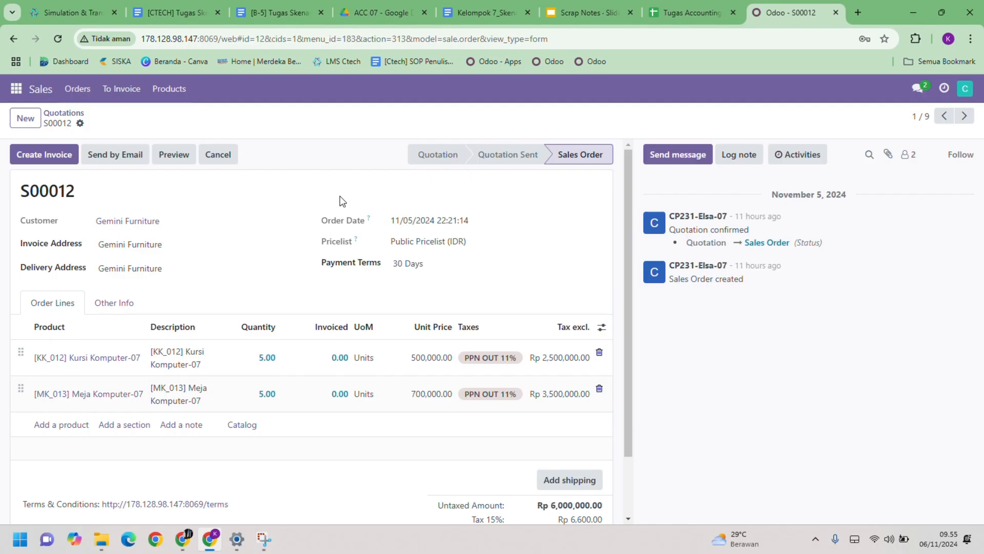
- Create a draft regular invoice from the Gemini Furniture sales order and review its lines
click(43, 157)
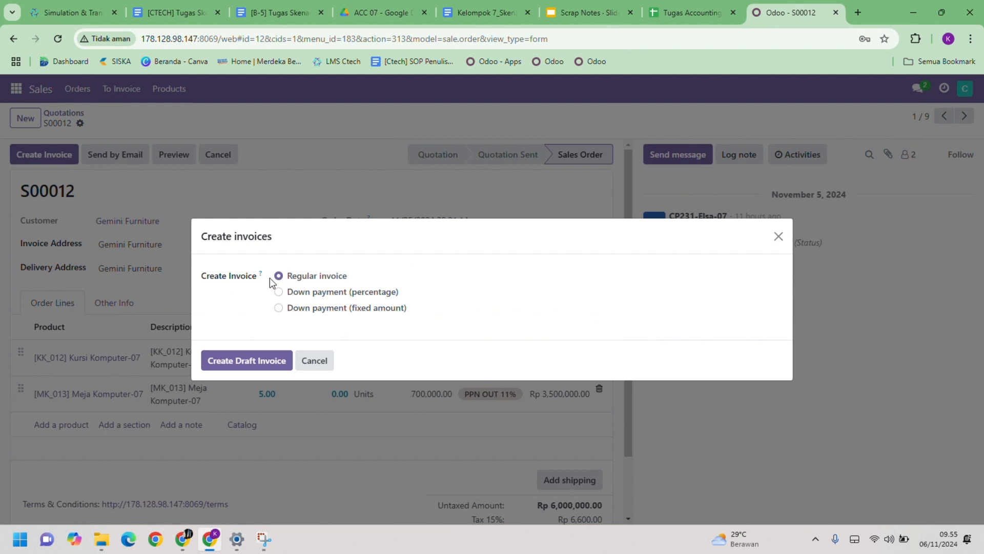
click(233, 361)
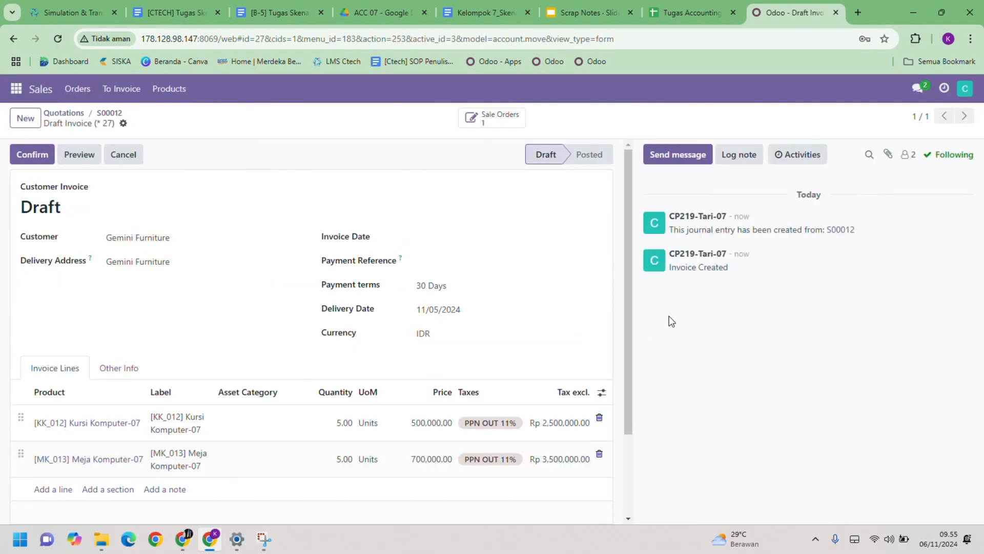
scroll(392, 334, down, 2)
scroll(393, 336, up, 2)
- Go to Accounting, open the draft Gemini Furniture invoice, and confirm it
click(16, 89)
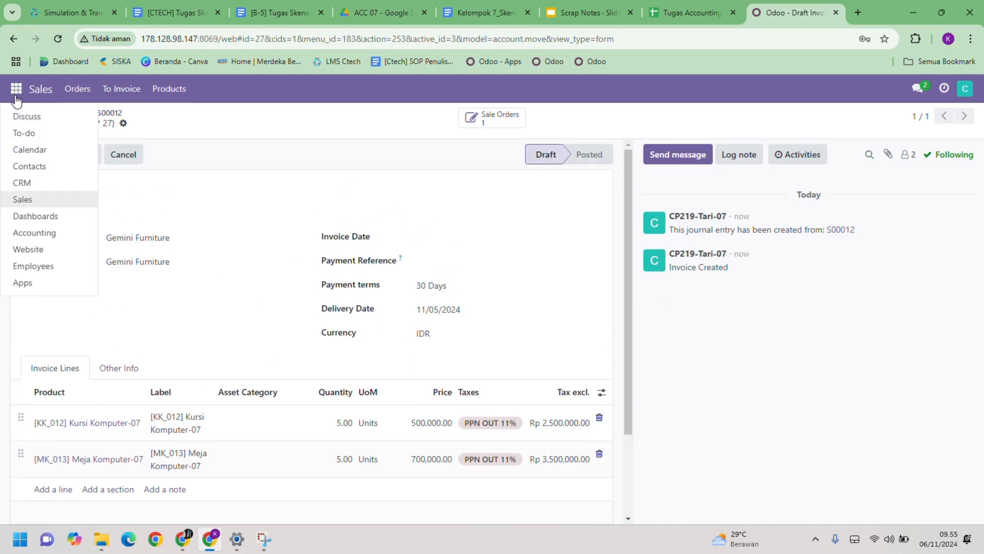
click(31, 234)
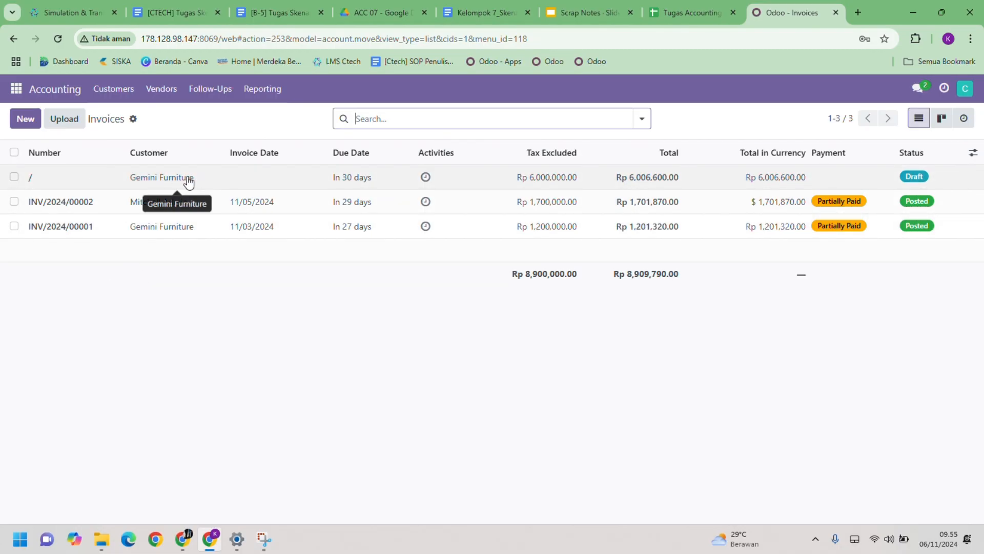
click(307, 184)
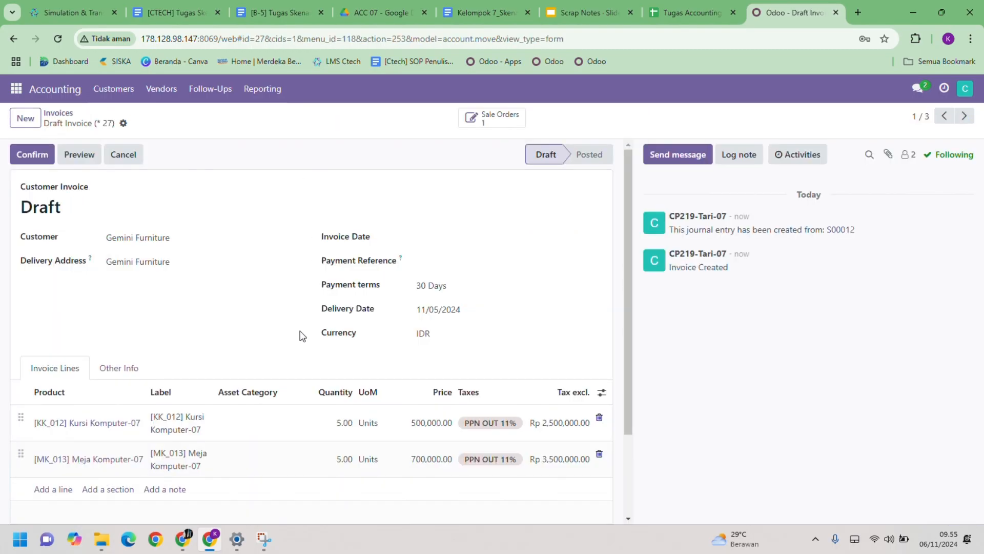
click(44, 160)
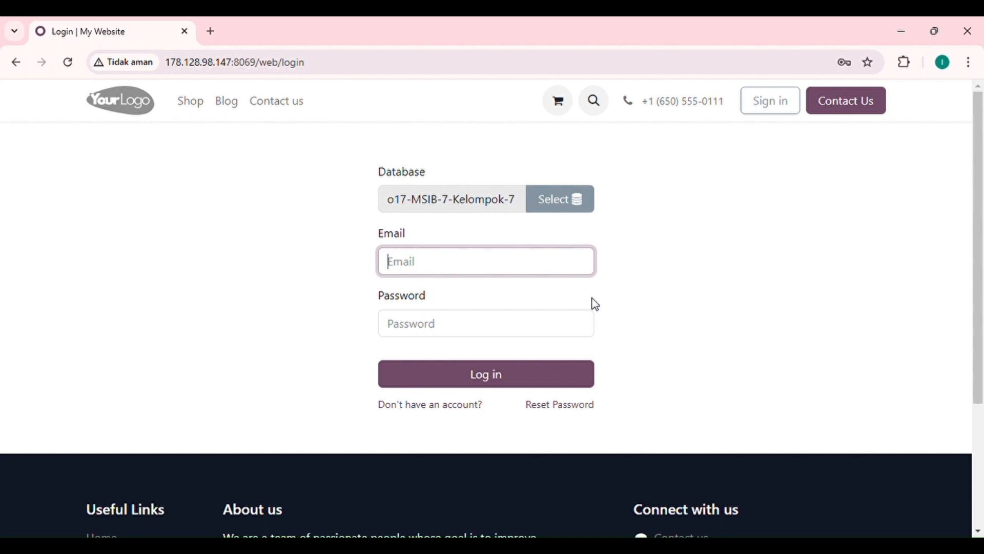
- Log in on the Odoo login page with the Staff AR (Billing) user's e-mail and account password
key(ctrl+v)
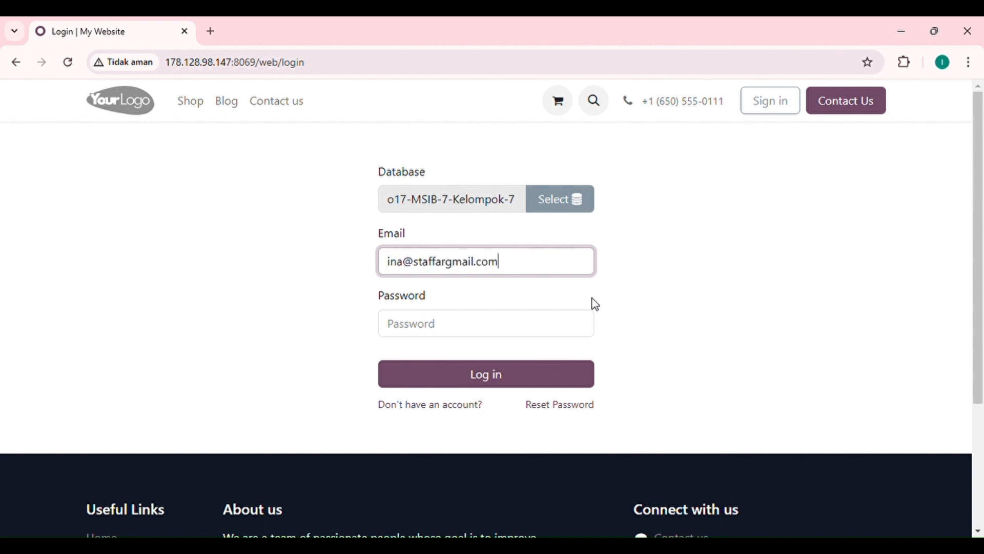
click(419, 331)
text(1)
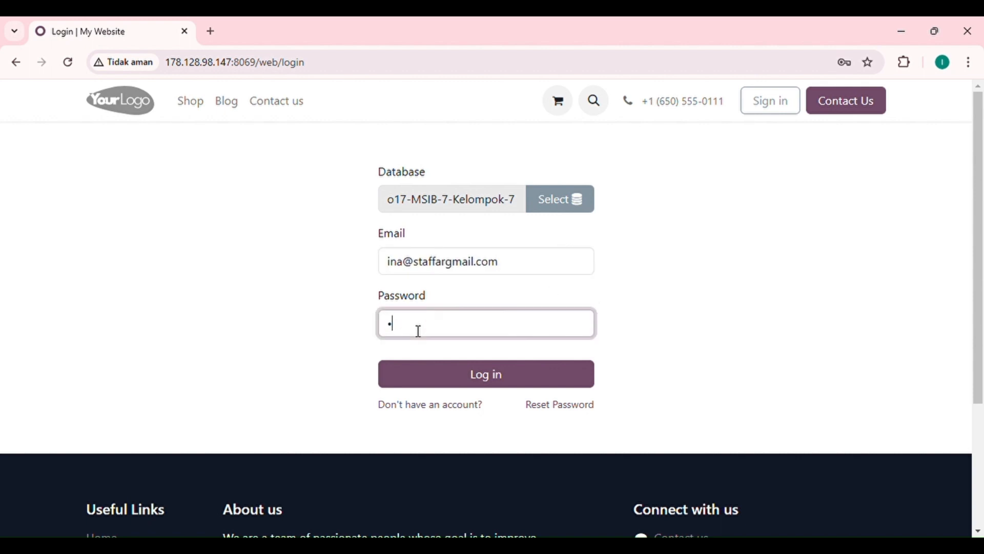
click(504, 383)
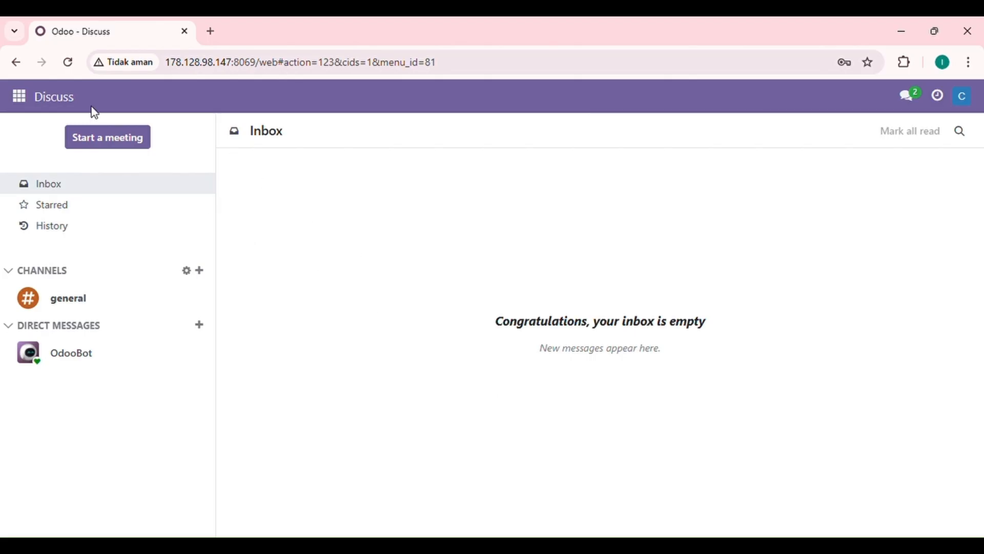
- Go to Accounting, open the Gemini Furniture invoice marked Not Paid, and review its lines and totals
click(20, 97)
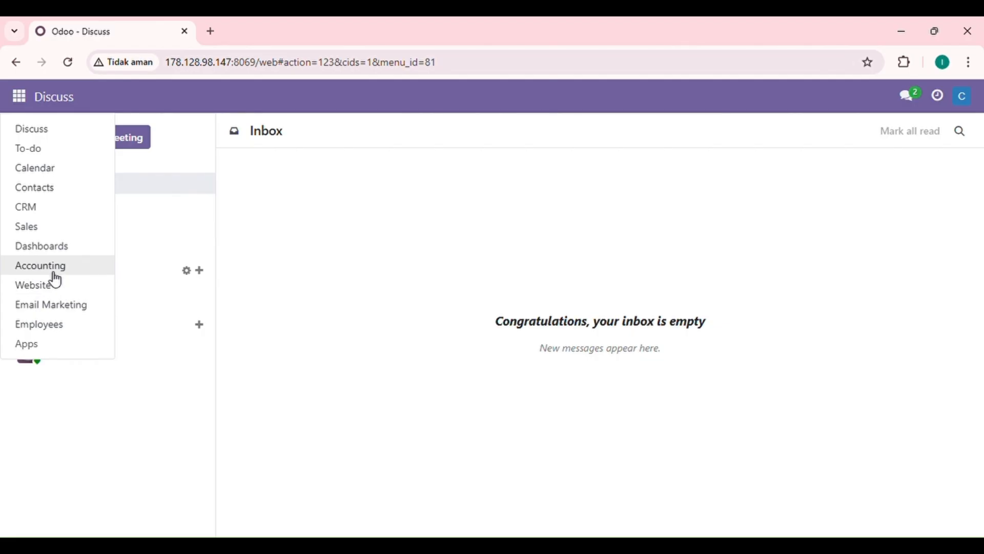
click(55, 270)
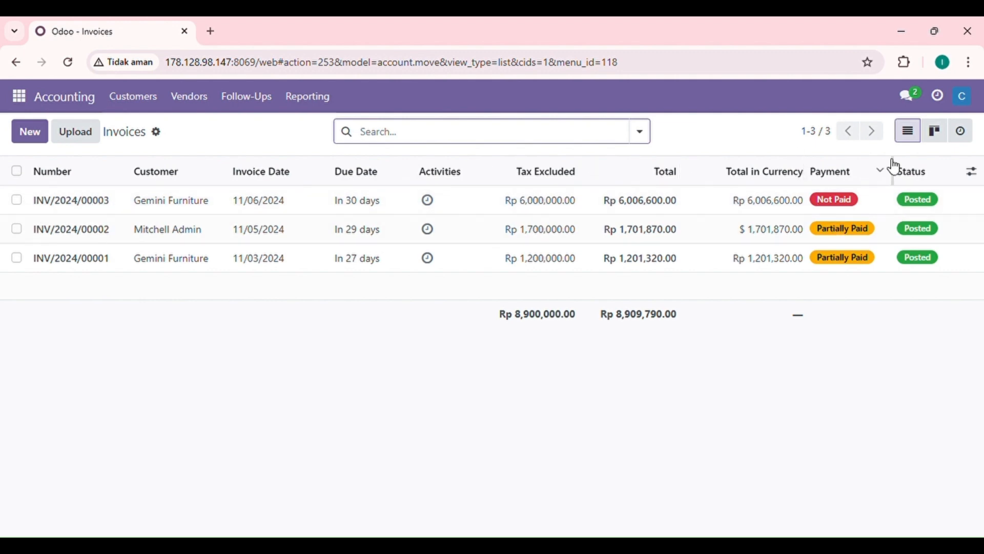
click(119, 201)
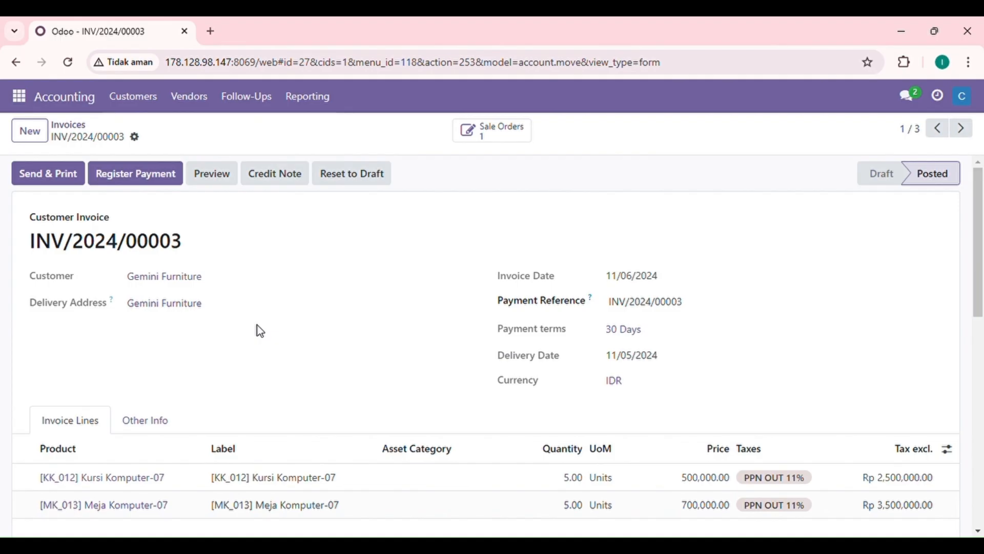
scroll(261, 330, down, 3)
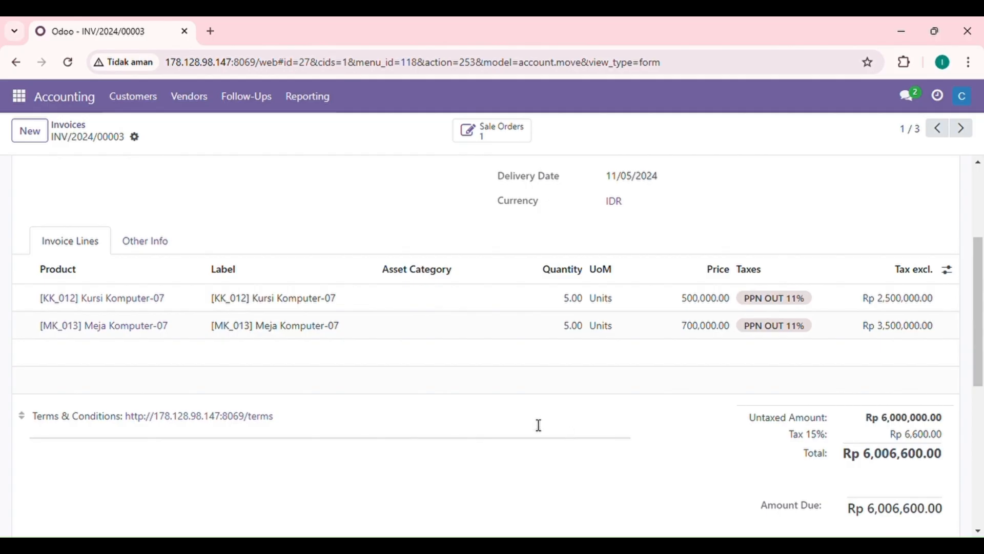
scroll(533, 425, up, 3)
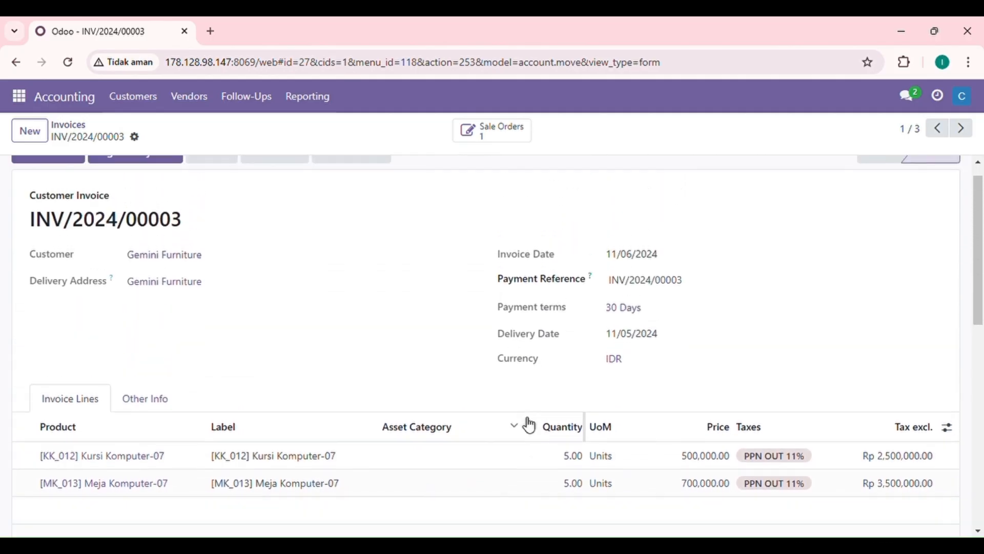
scroll(531, 425, up, 1)
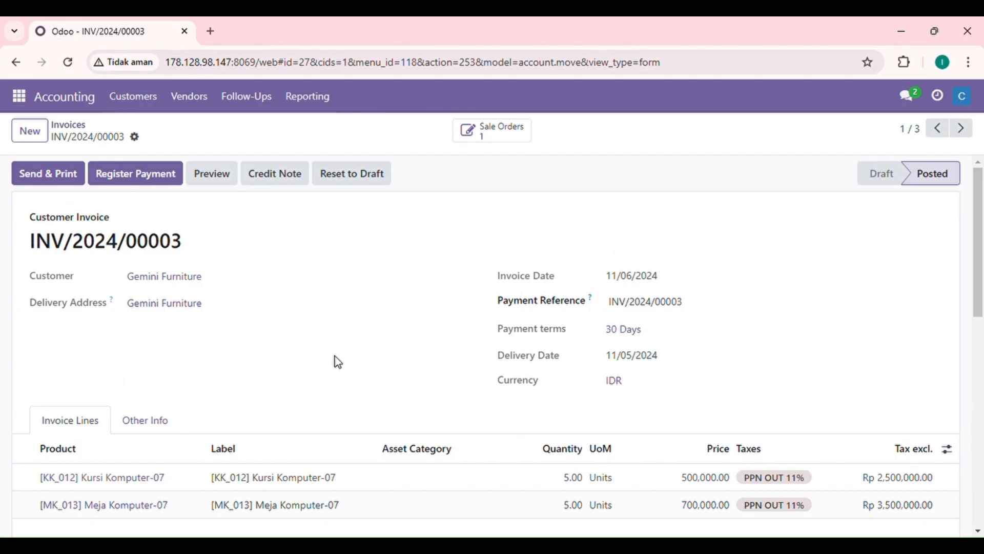
- Start registering a payment for the invoice with Cash as the journal and Manual as the payment method
click(139, 179)
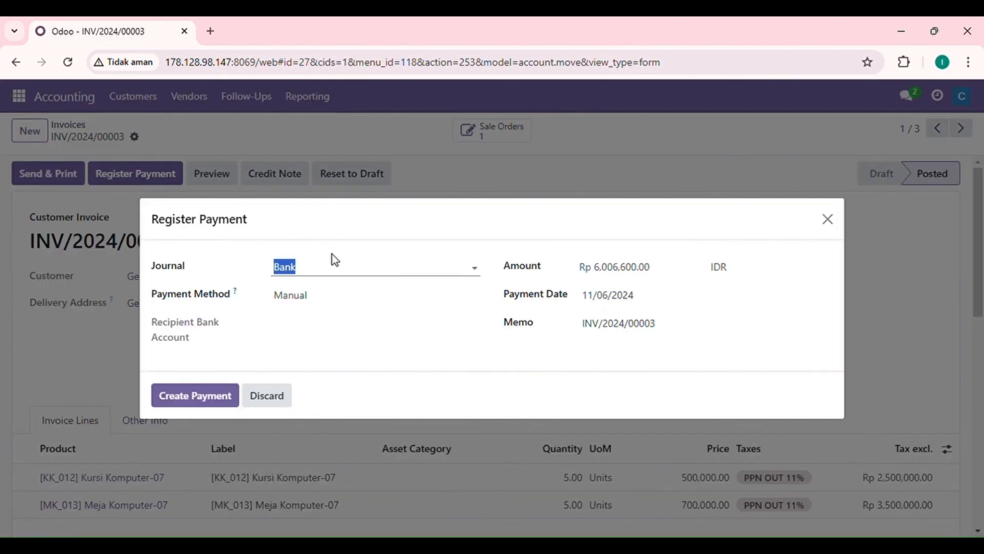
click(328, 268)
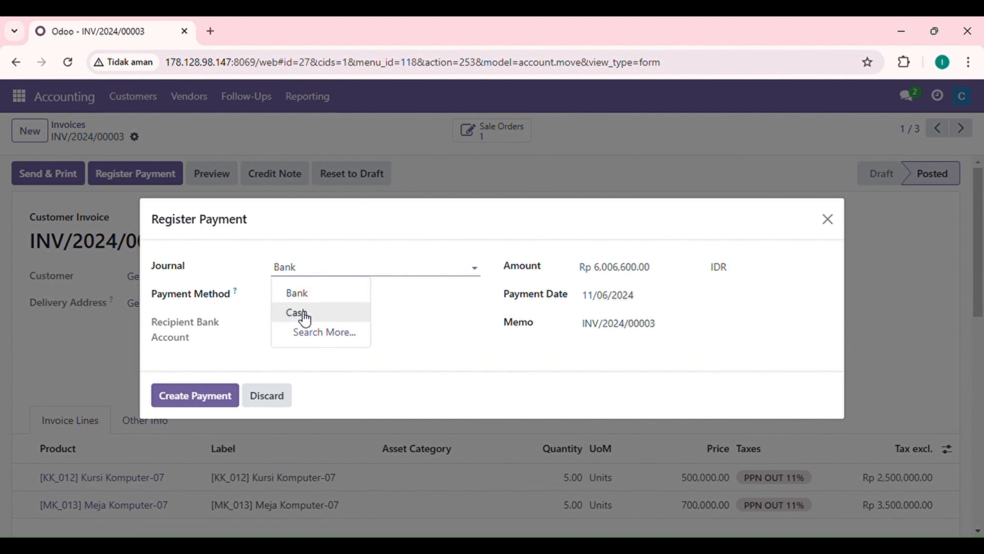
click(302, 314)
click(300, 317)
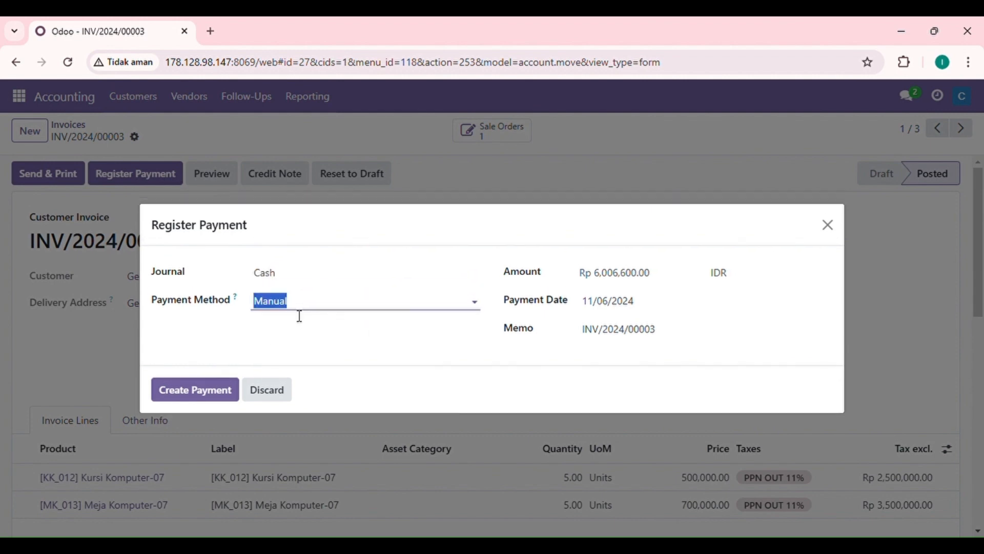
click(213, 322)
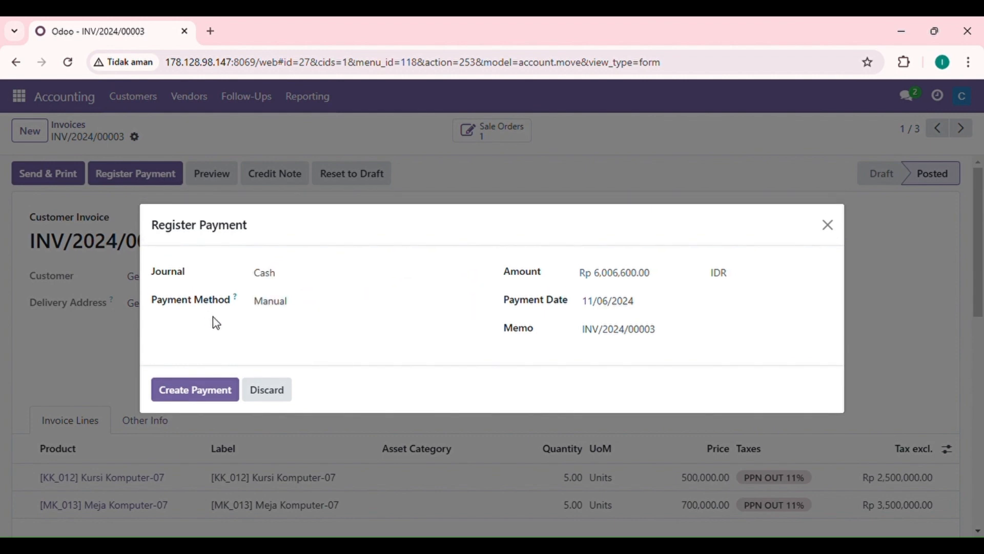
- Set the payment amount to Rp 3,003,300.00 and create the payment with the difference kept open
double_click(644, 278)
key(BackSpace)
text(3003300)
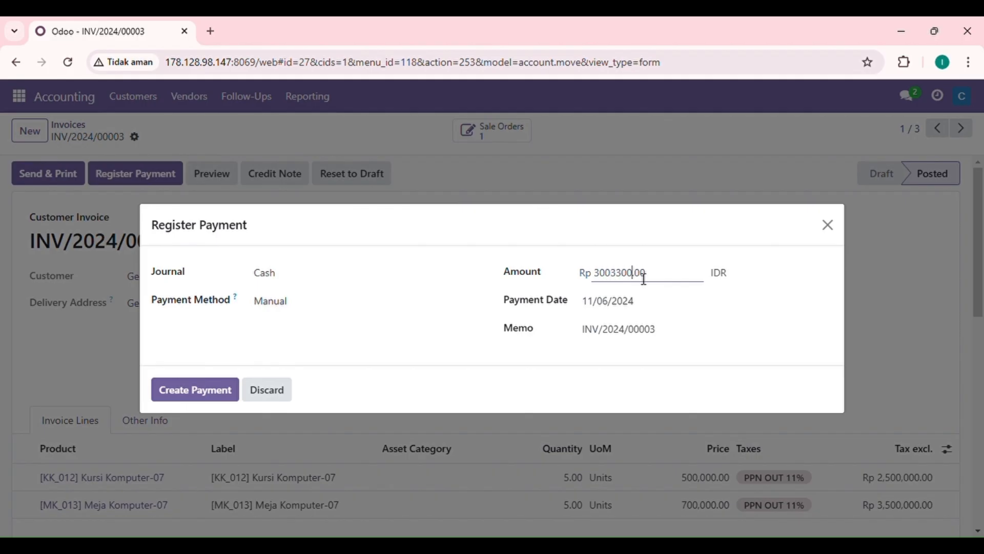
click(470, 337)
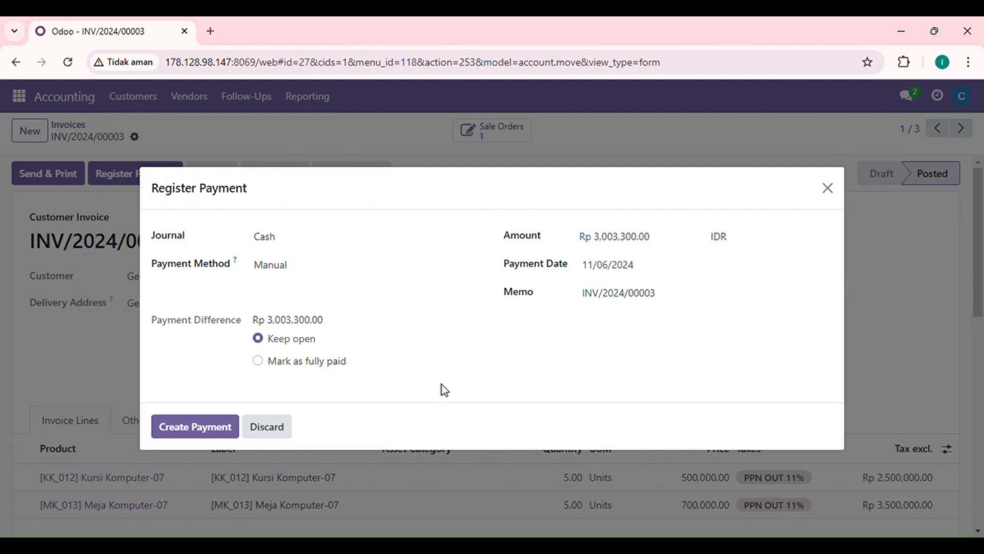
click(215, 437)
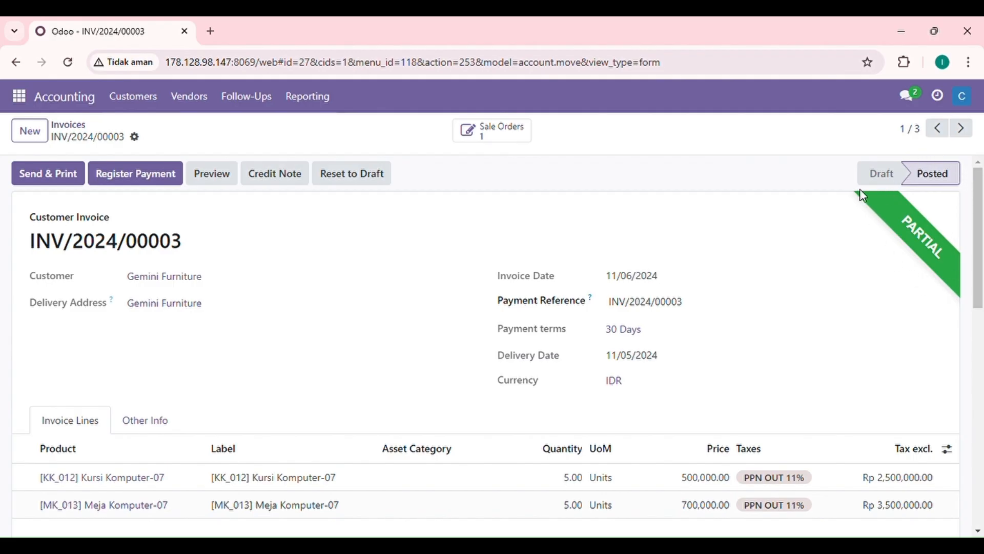
- Review the invoice's payment details and status history, and return to the invoices list
scroll(754, 259, down, 10)
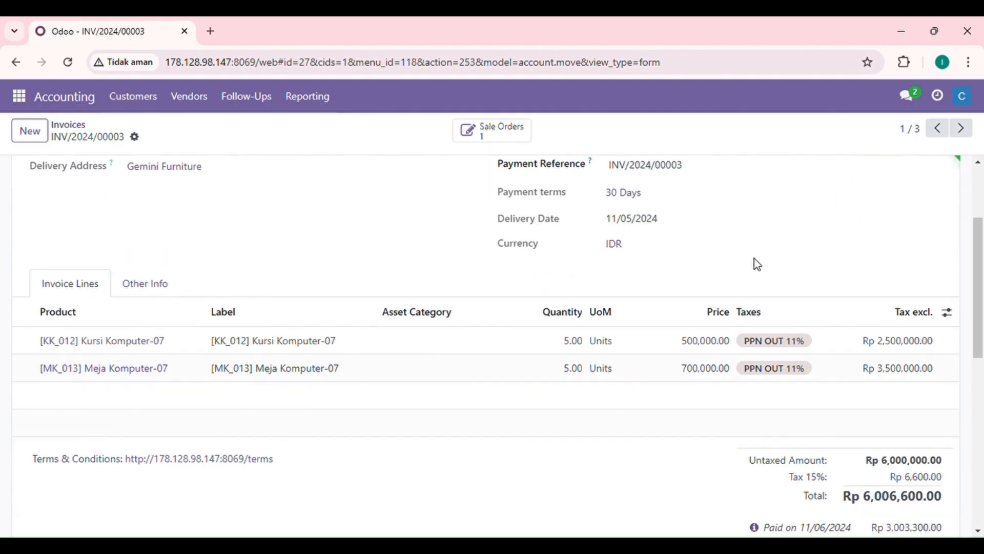
scroll(757, 264, down, 1)
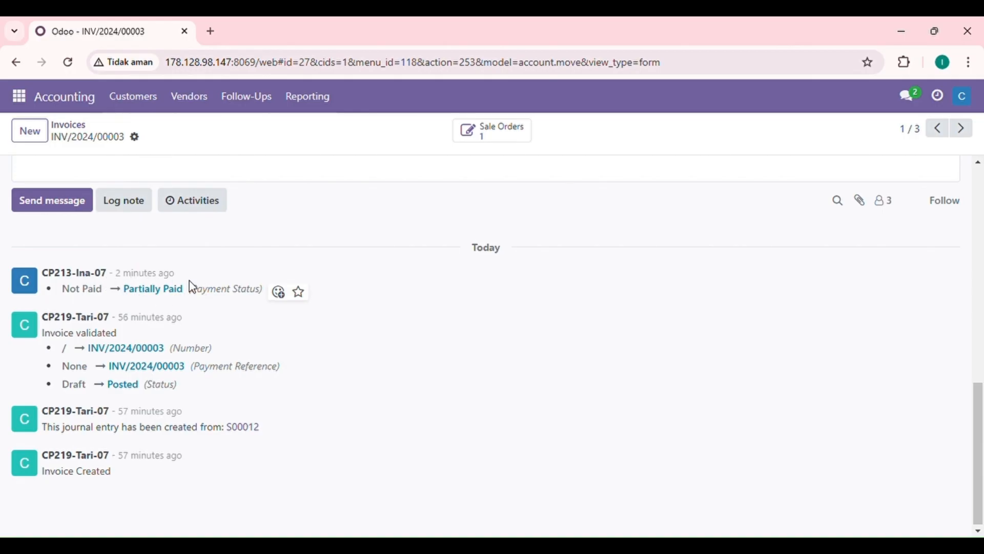
scroll(369, 272, up, 15)
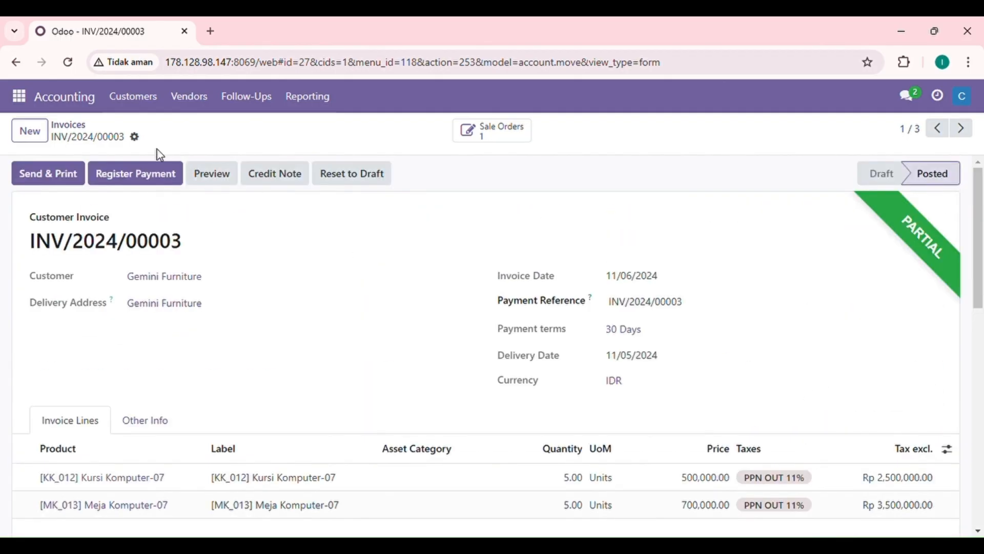
click(74, 129)
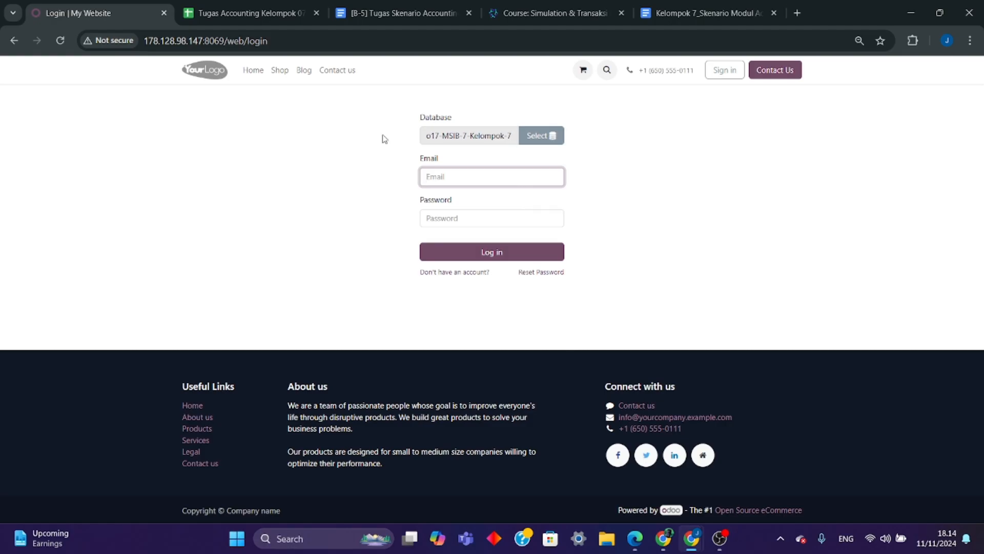
- Check the user data sheet, and log in to Odoo with the Manager Accounting user's e-mail and account password
click(246, 13)
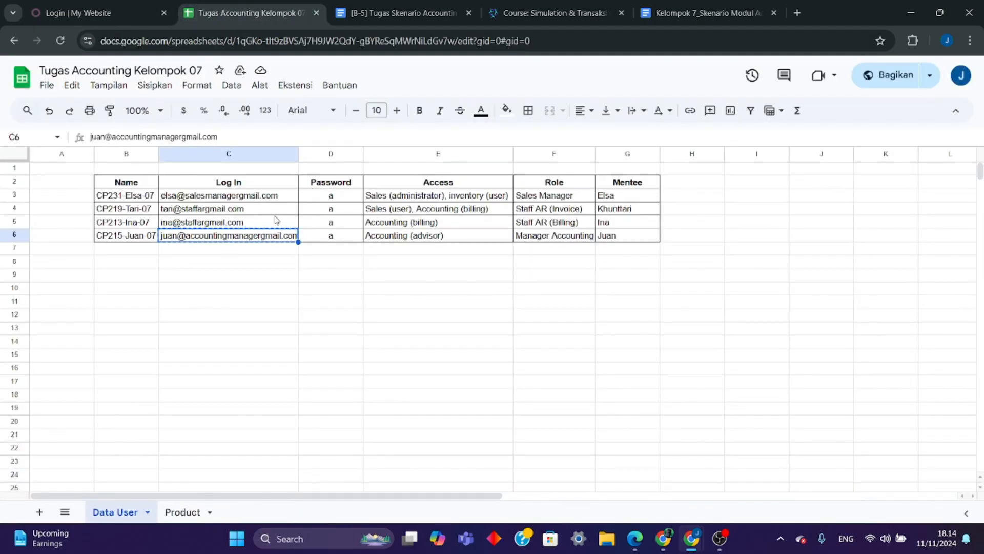
click(98, 12)
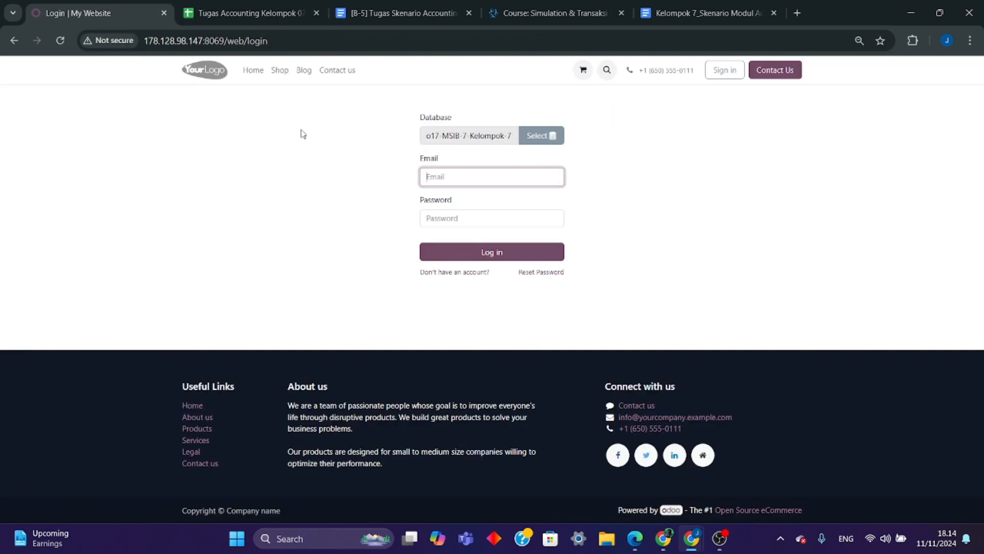
key(ctrl+v)
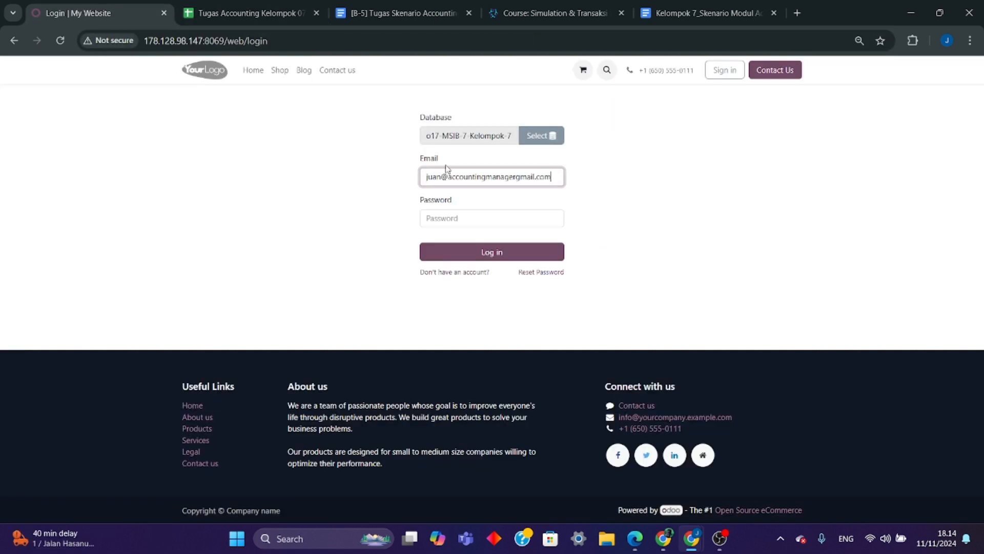
click(471, 220)
text(a)
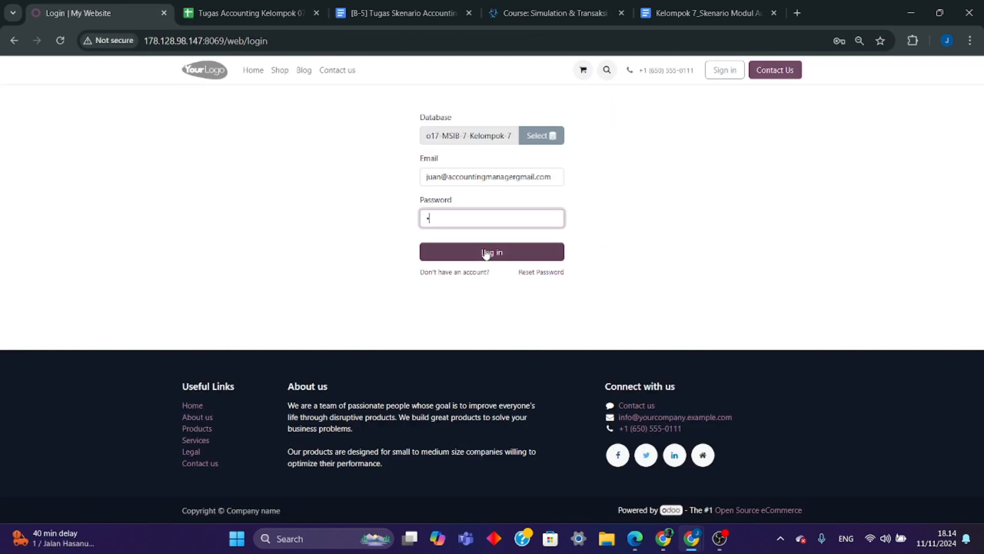
click(486, 253)
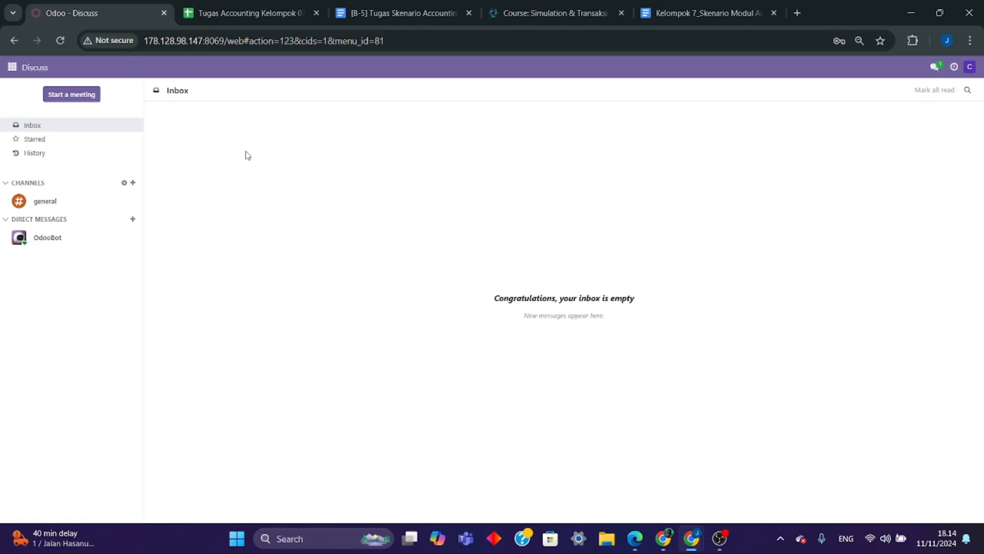
- Open the logged-in user's profile preferences, check them, and save
click(970, 66)
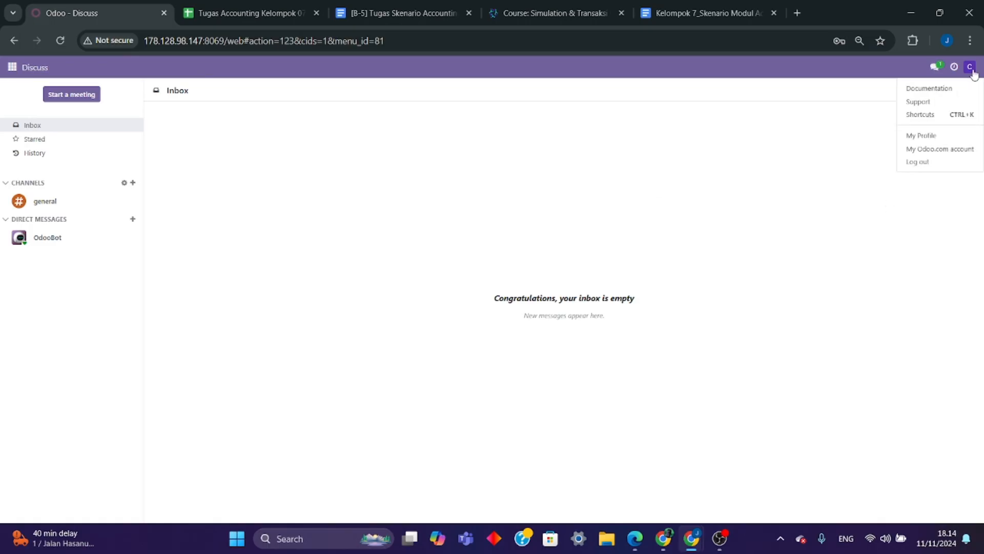
click(939, 137)
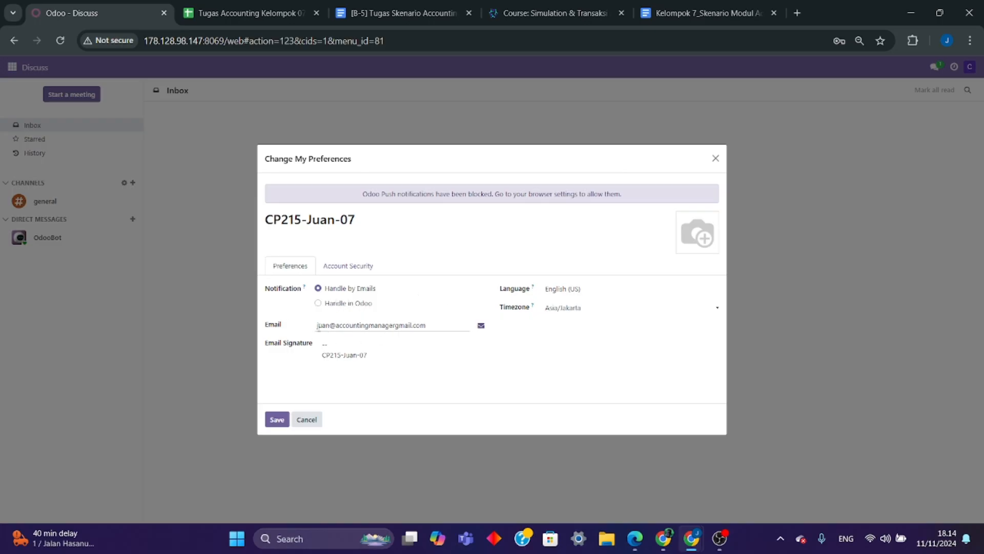
click(276, 420)
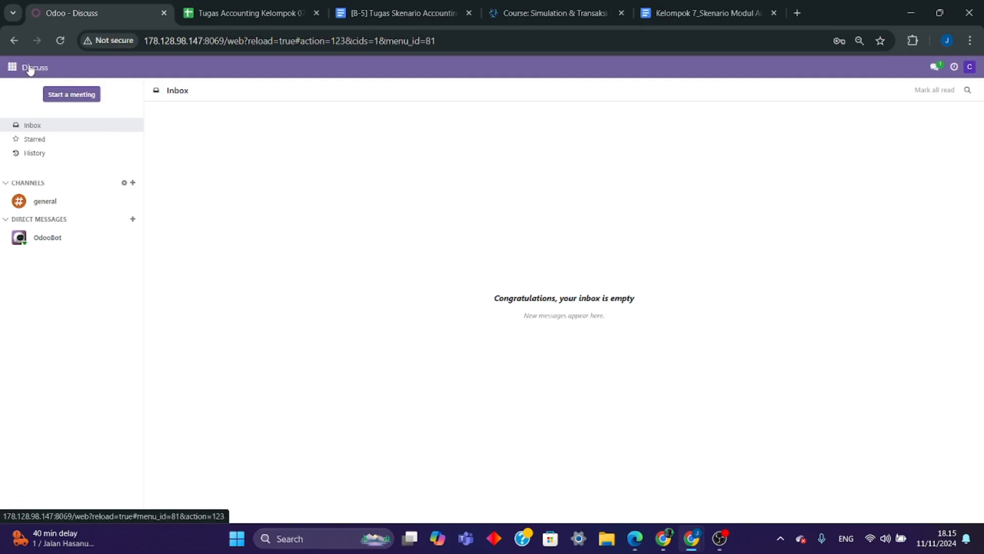
- Open the partially paid Gemini Furniture invoice from the customer invoices in Accounting and review its details
click(12, 67)
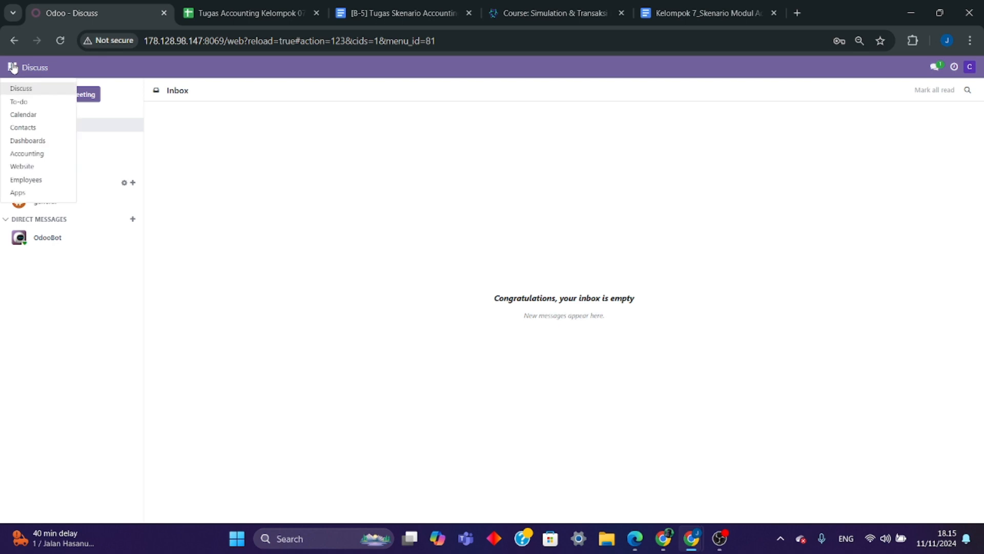
click(28, 154)
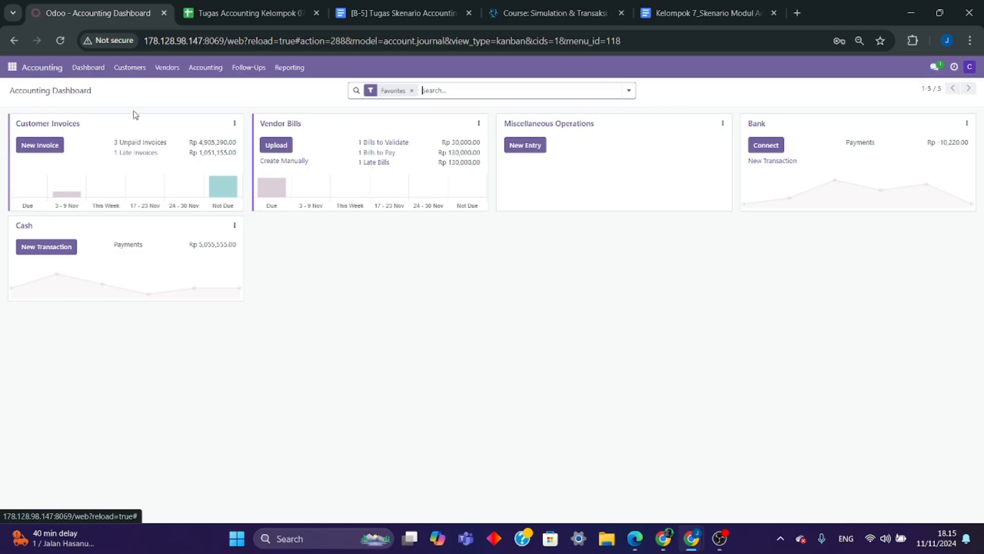
click(140, 72)
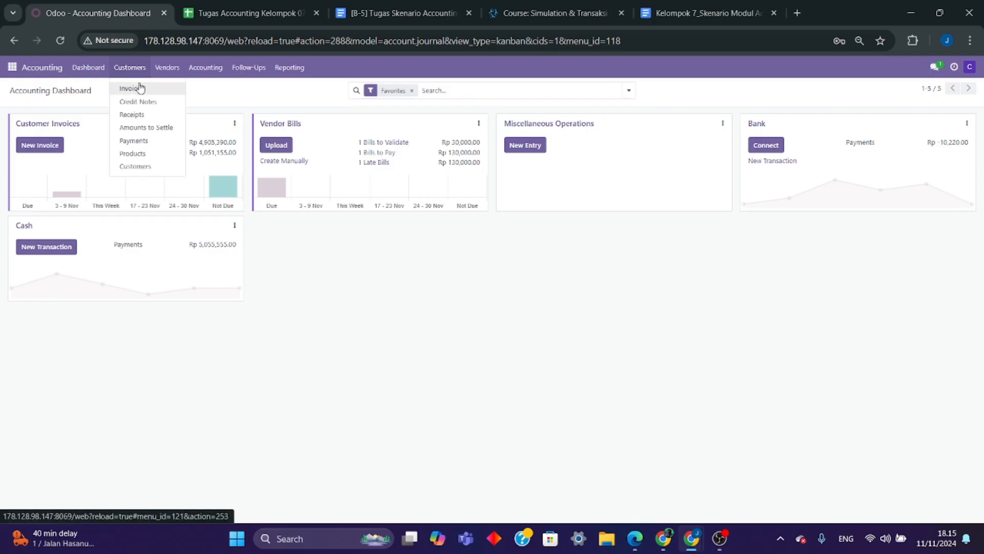
click(140, 87)
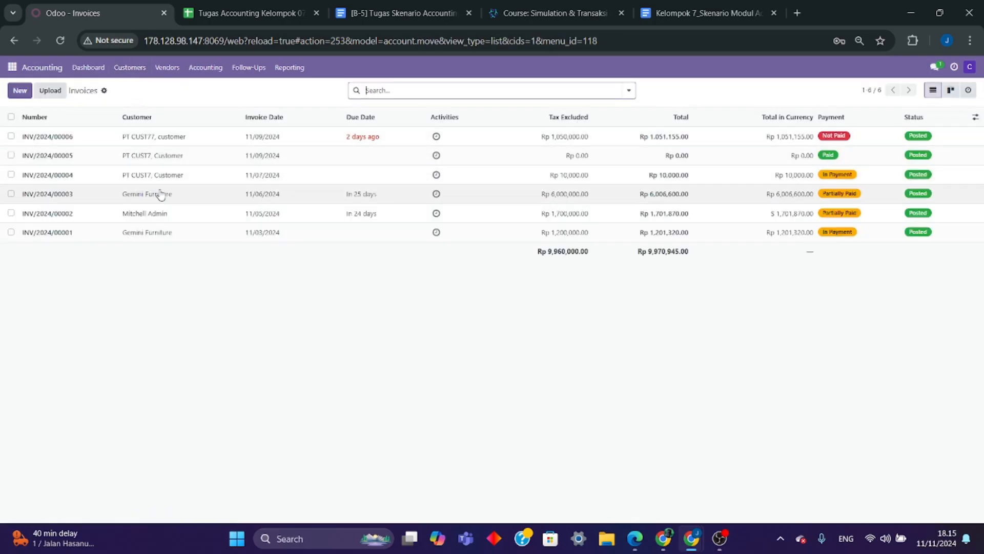
click(154, 193)
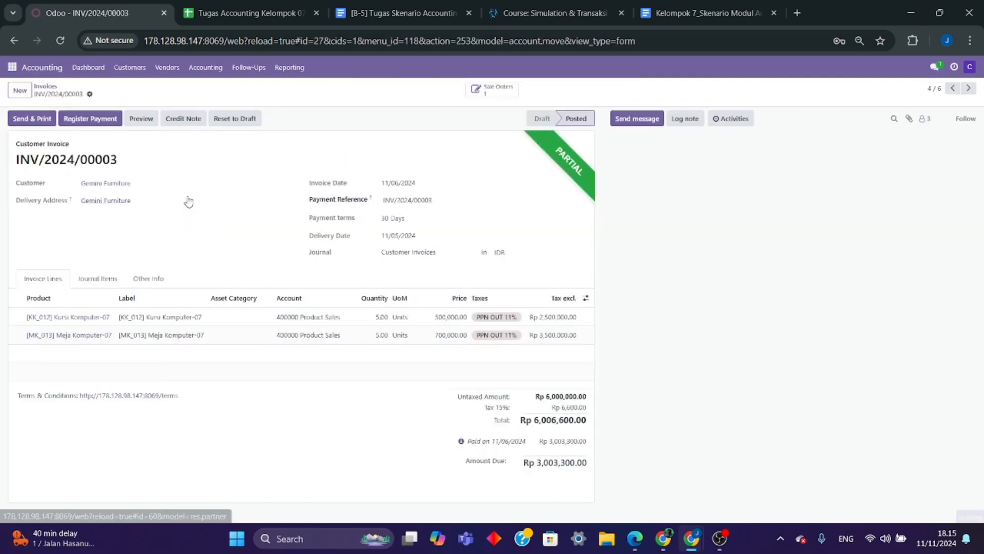
click(266, 199)
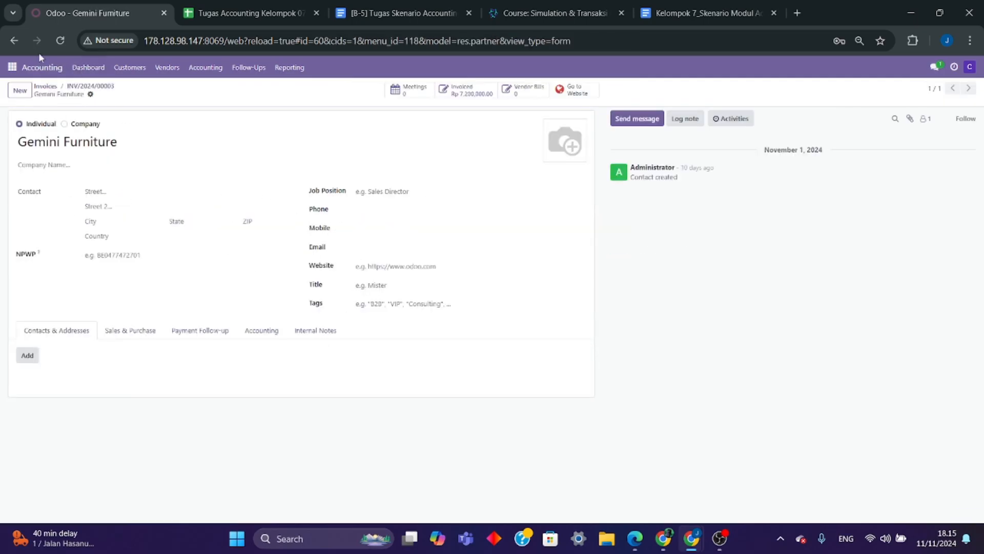
click(21, 45)
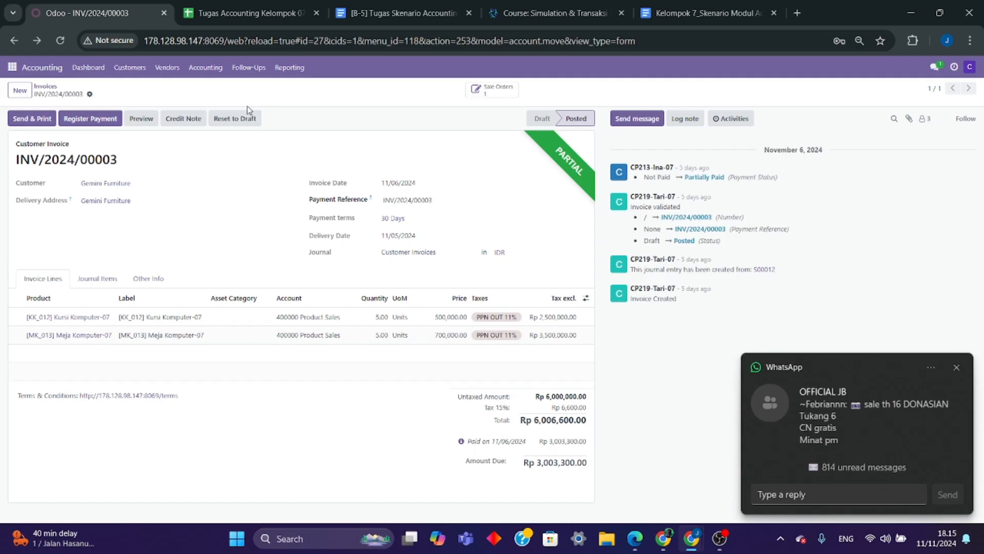
- View the General Ledger entries as an ungrouped list by removing the Account grouping
click(222, 70)
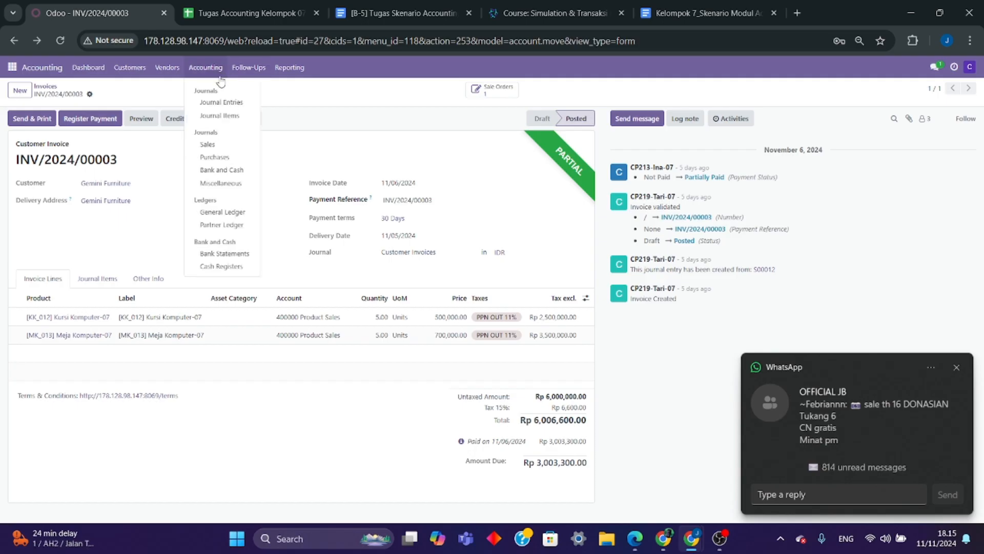
click(225, 217)
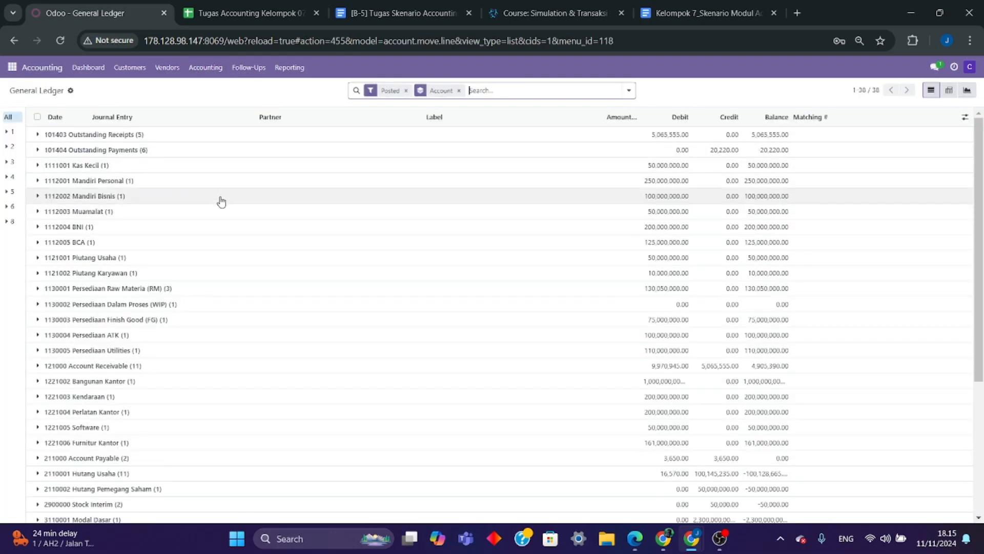
click(455, 90)
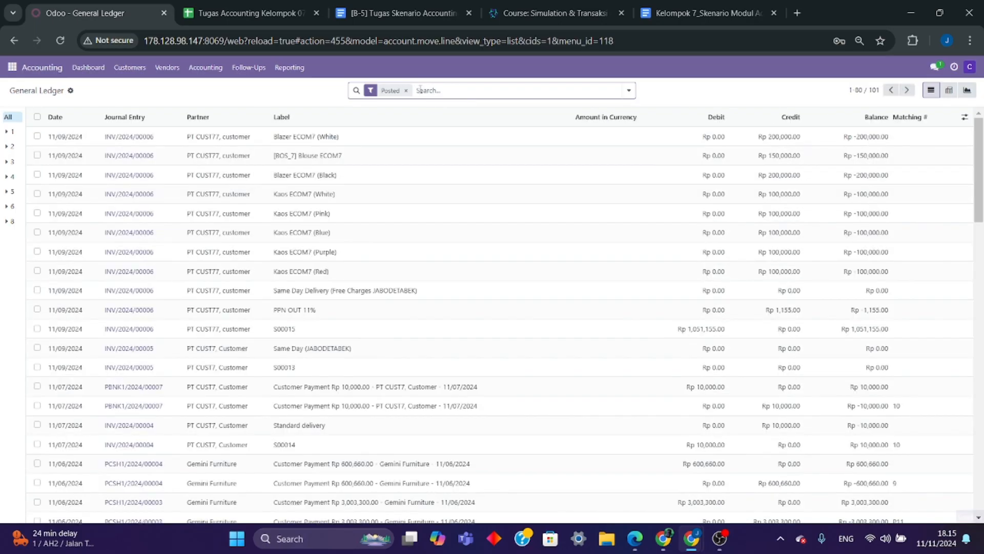
- Set up the General Ledger audit report with initial balances included, start date 10/10/2024 and end date 11/10/2024
click(290, 72)
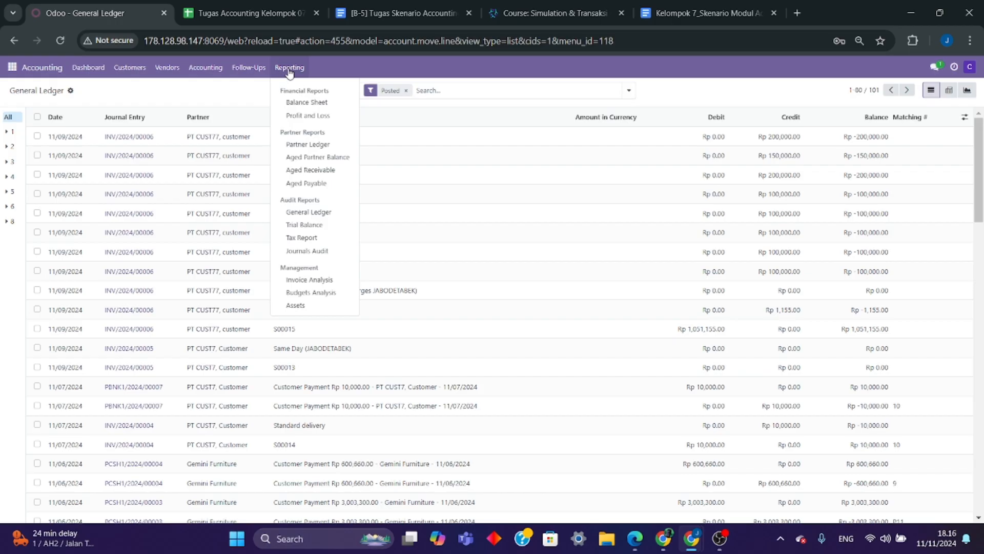
click(306, 213)
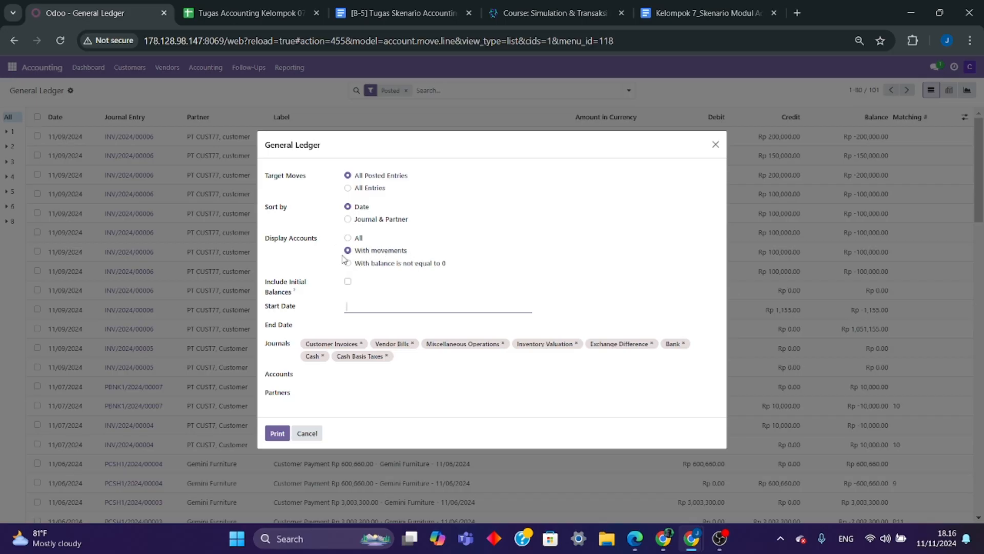
click(348, 281)
click(372, 308)
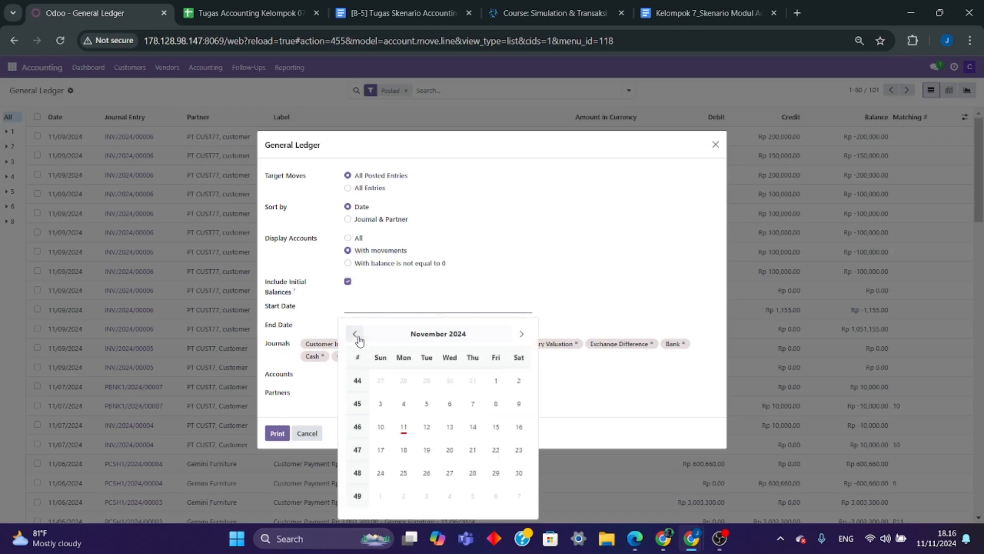
click(356, 337)
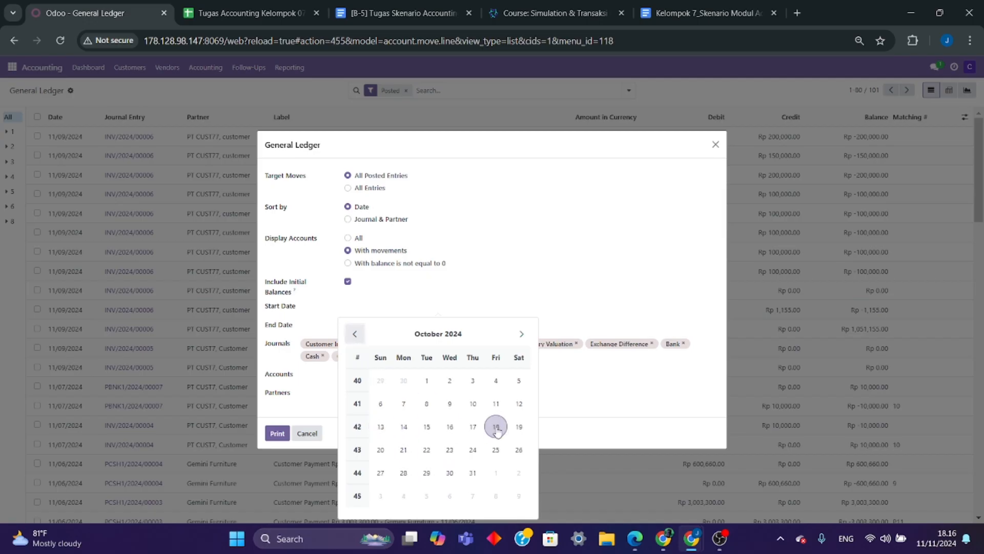
click(473, 403)
click(354, 326)
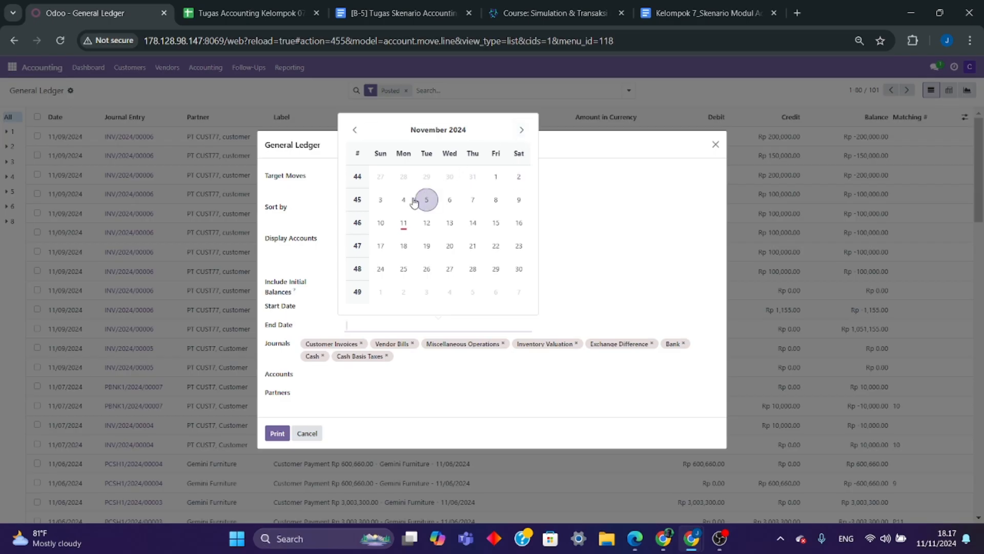
click(381, 223)
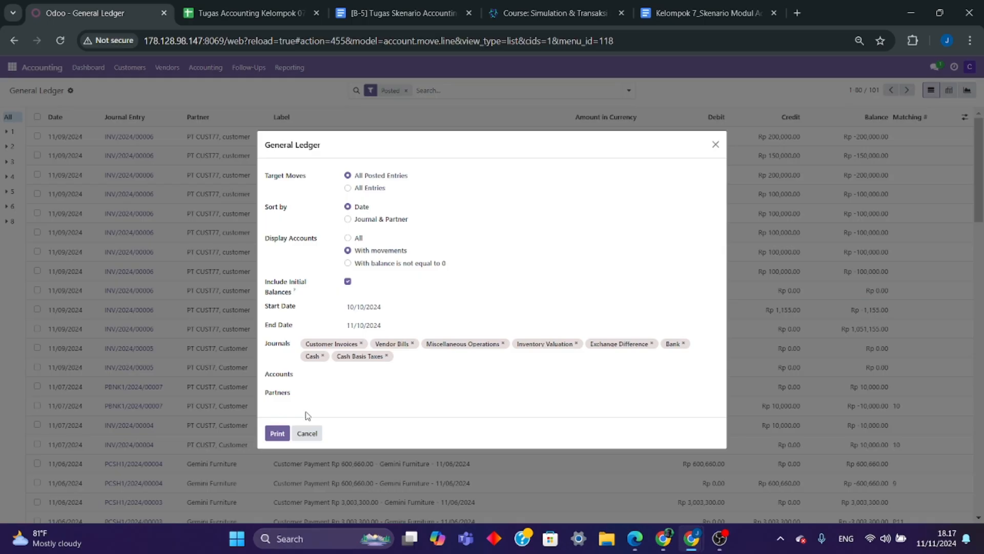
- Print the General Ledger report and save it in Documents as the PDF file General Ledger
click(277, 433)
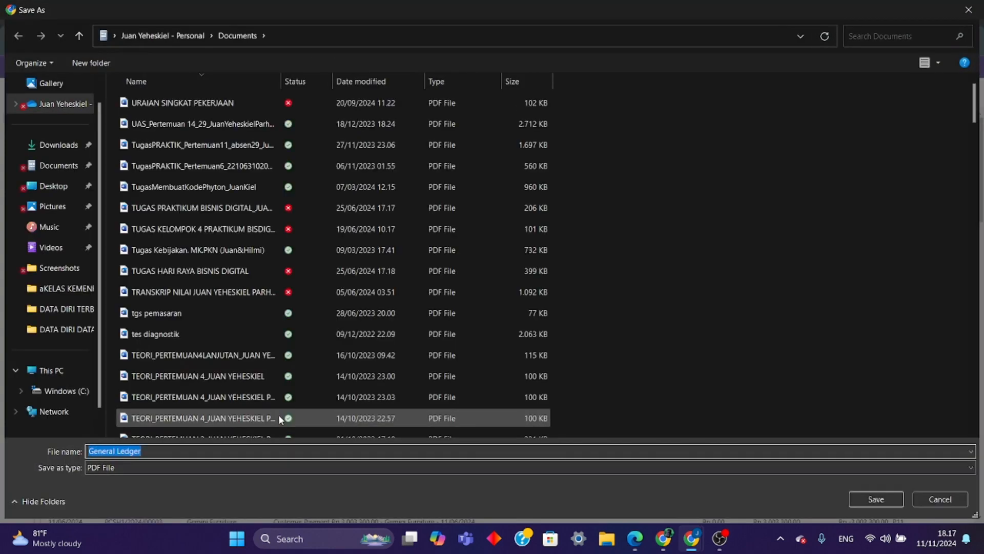
click(69, 173)
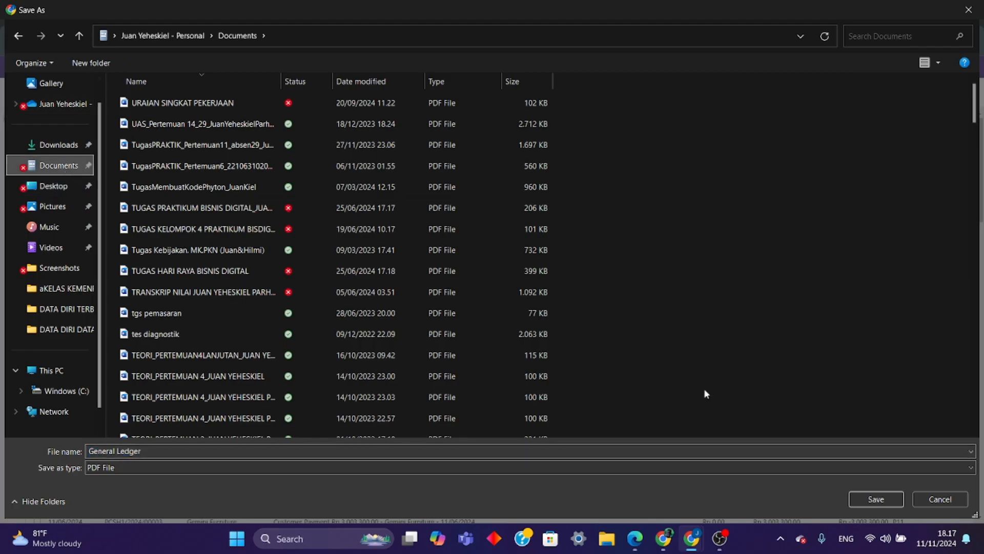
click(876, 499)
- Locate the downloaded General Ledger PDF in its folder and open it with Google Chrome
click(879, 75)
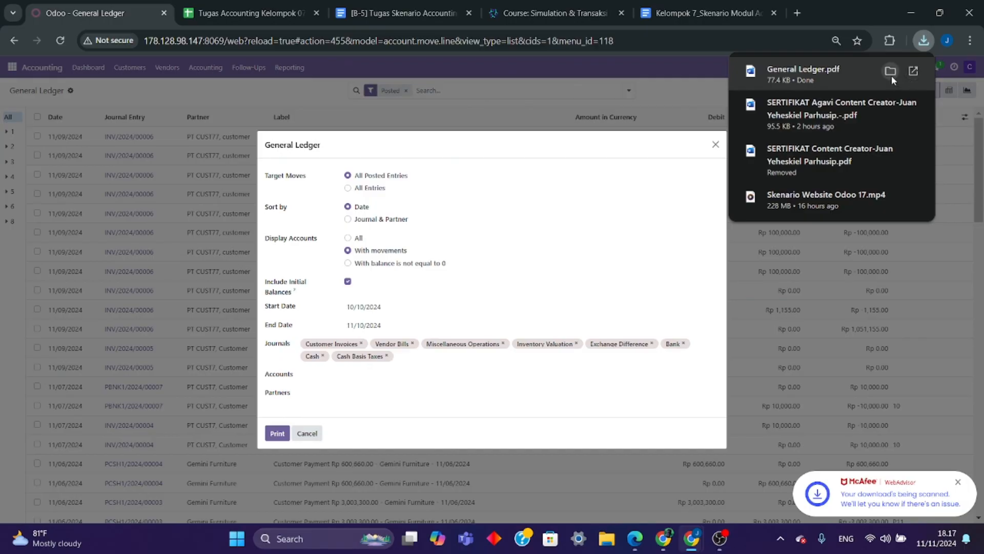
click(890, 71)
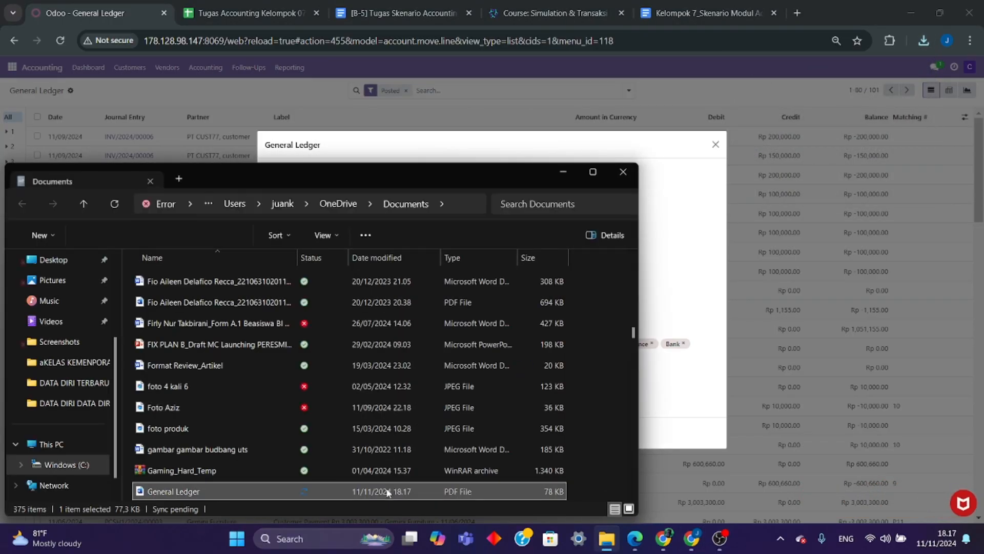
right_click(386, 492)
mouse_move(564, 188)
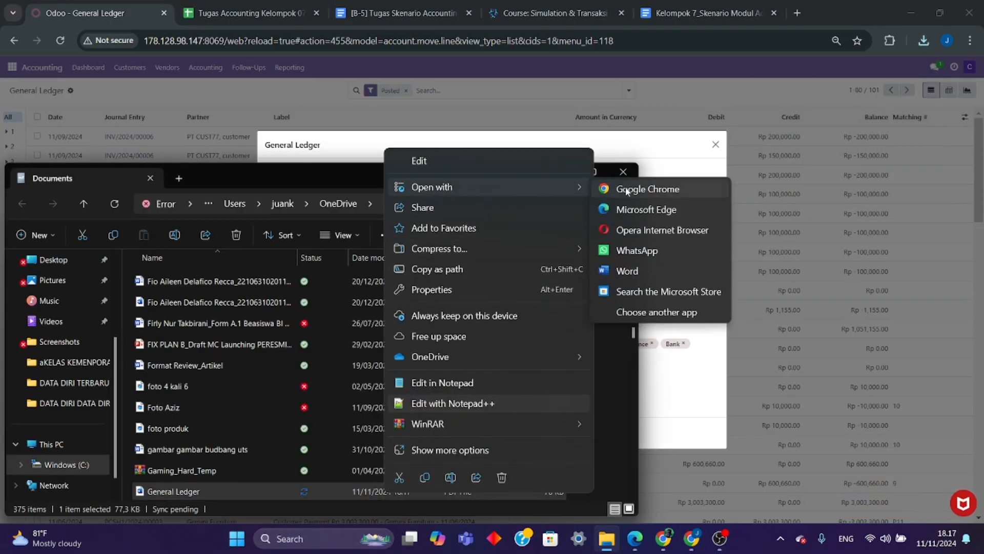
click(633, 189)
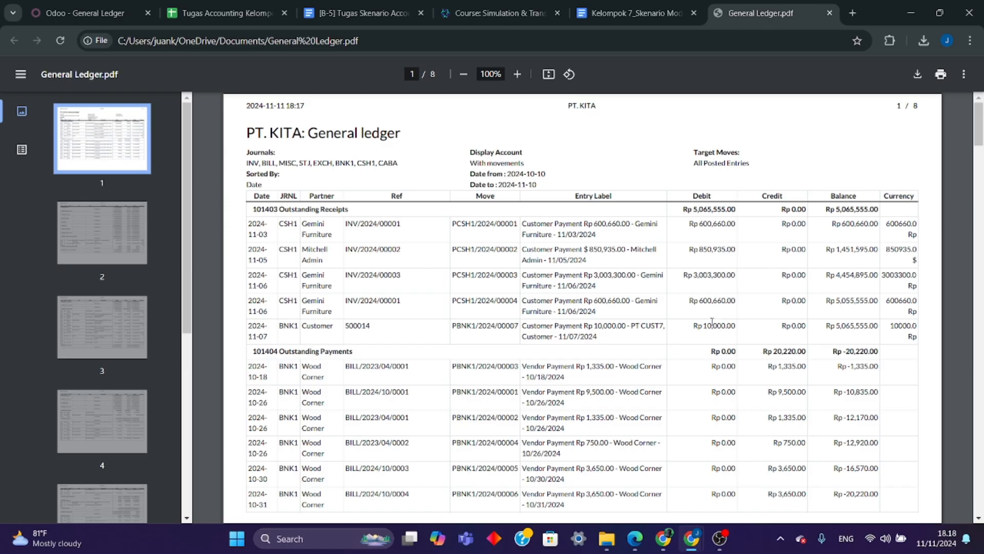
- Review pages 1 to 3 of the General Ledger PDF, examining outstanding receipts and payments, initial balances and the Account Receivable entries
key(ctrl+minus)
key(ctrl+minus)
key(ctrl+minus)
scroll(661, 282, up, 2)
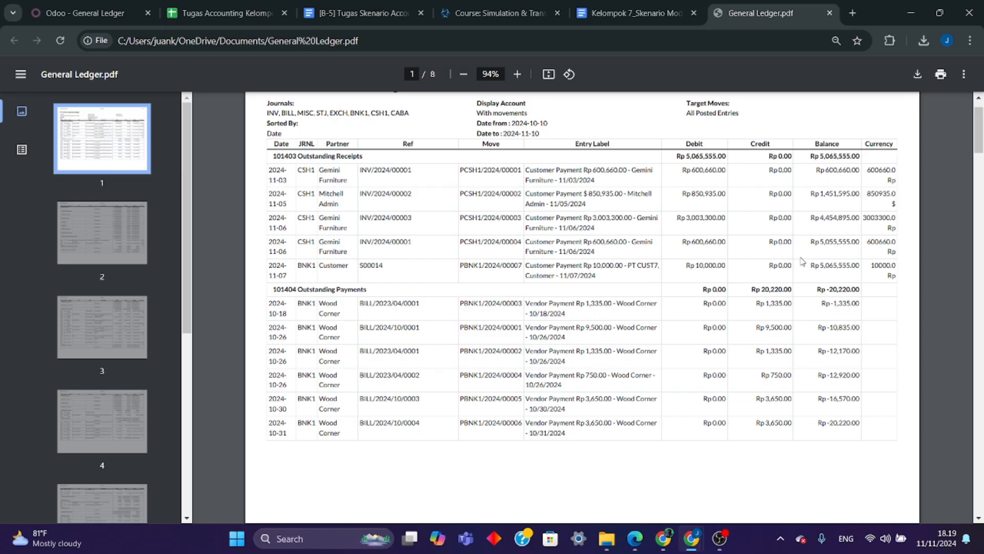
scroll(606, 312, down, 1)
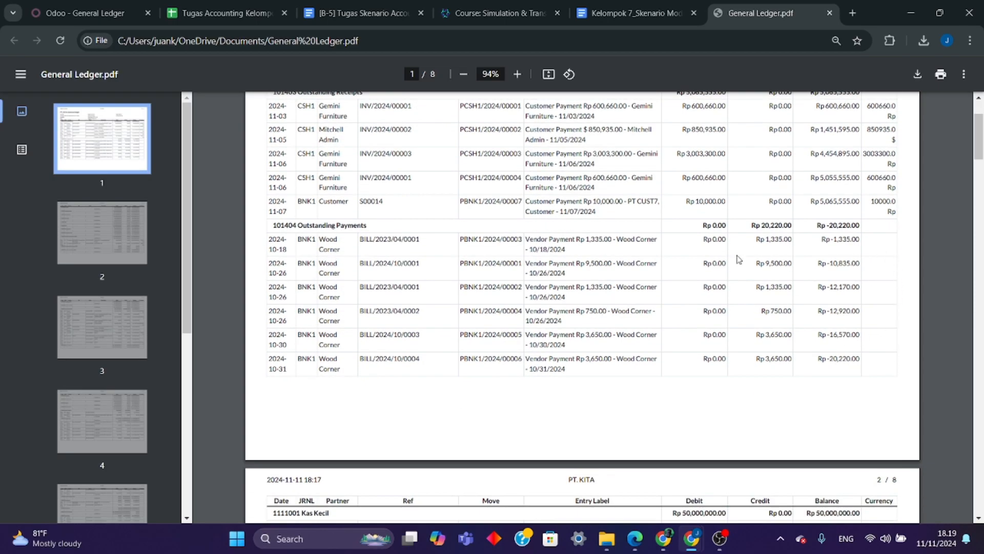
scroll(568, 265, down, 2)
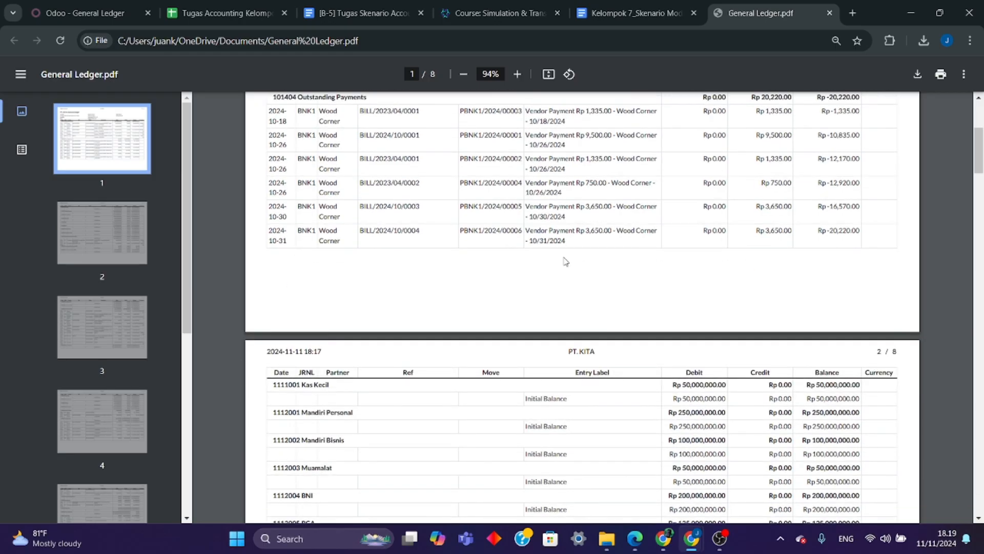
scroll(565, 261, down, 2)
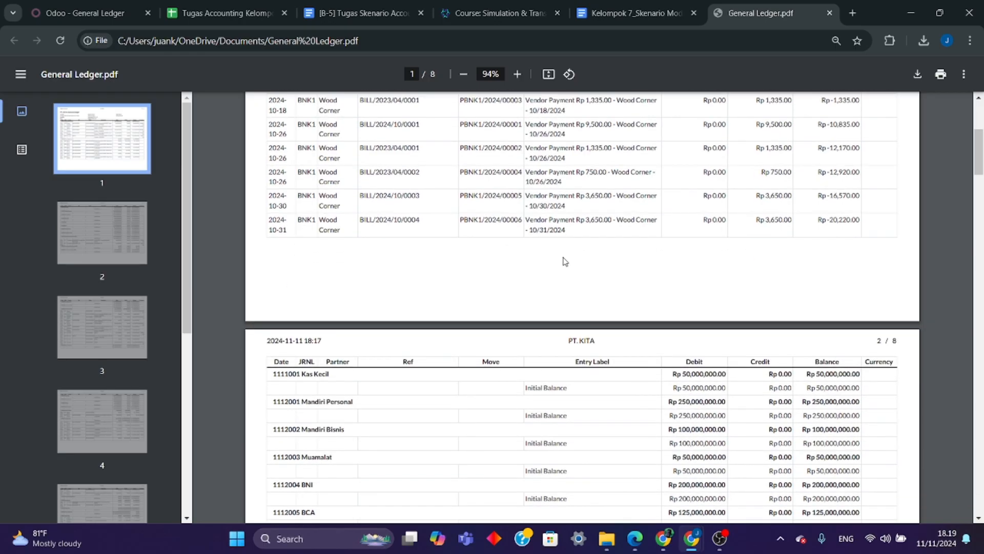
scroll(554, 259, down, 4)
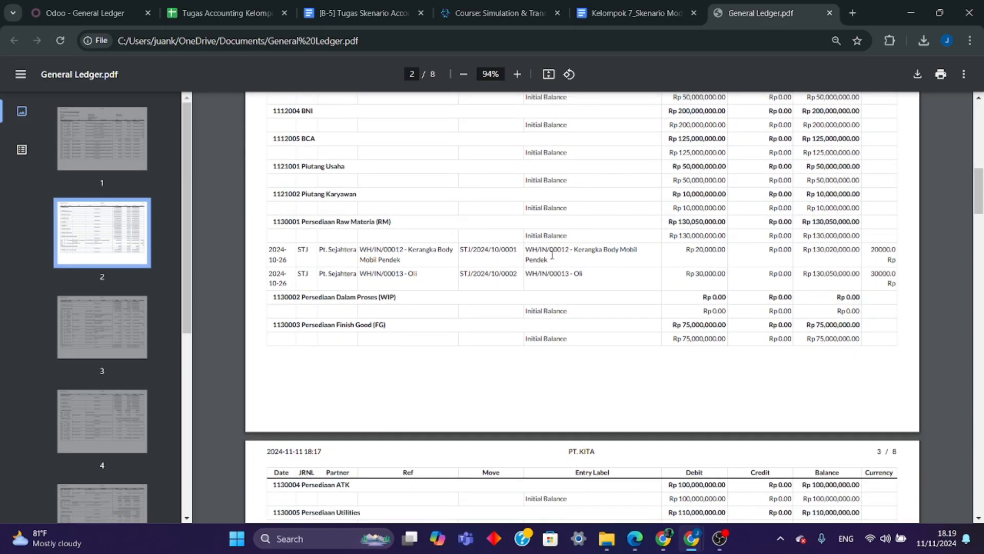
scroll(553, 255, down, 5)
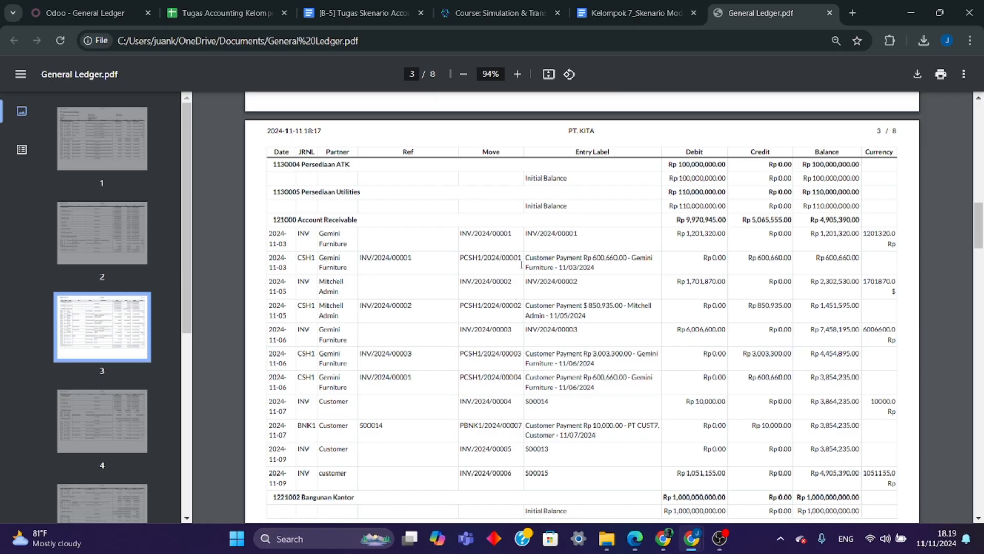
scroll(766, 346, down, 1)
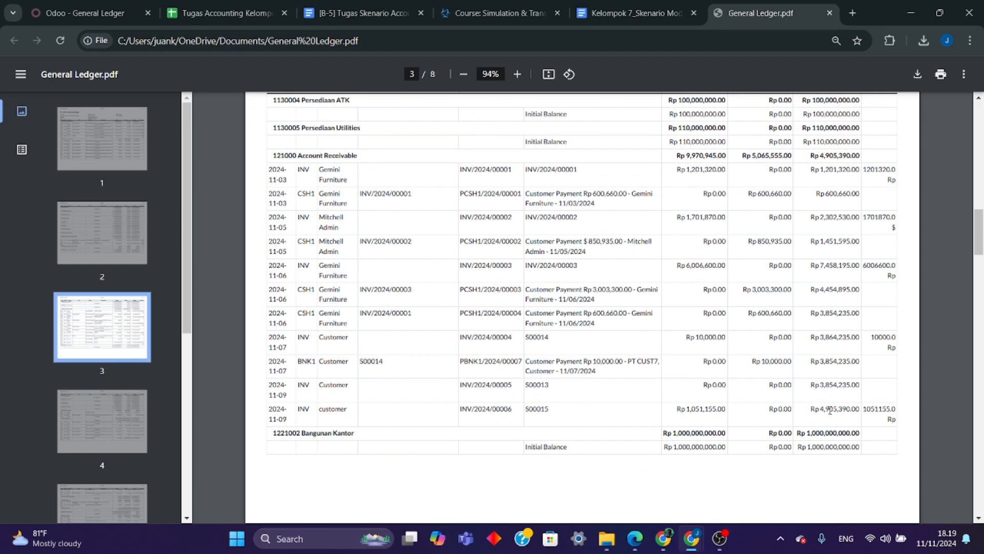
scroll(830, 411, up, 1)
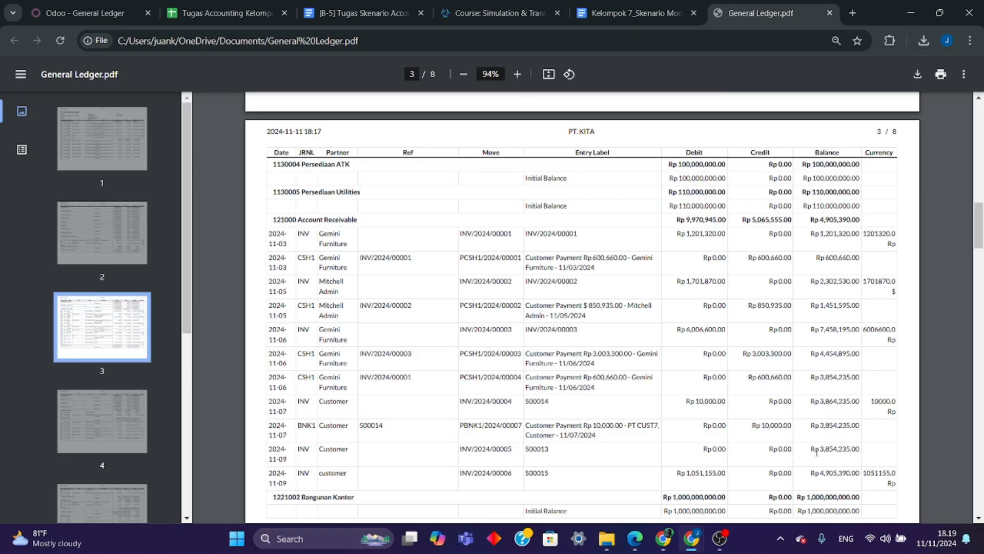
scroll(812, 448, down, 2)
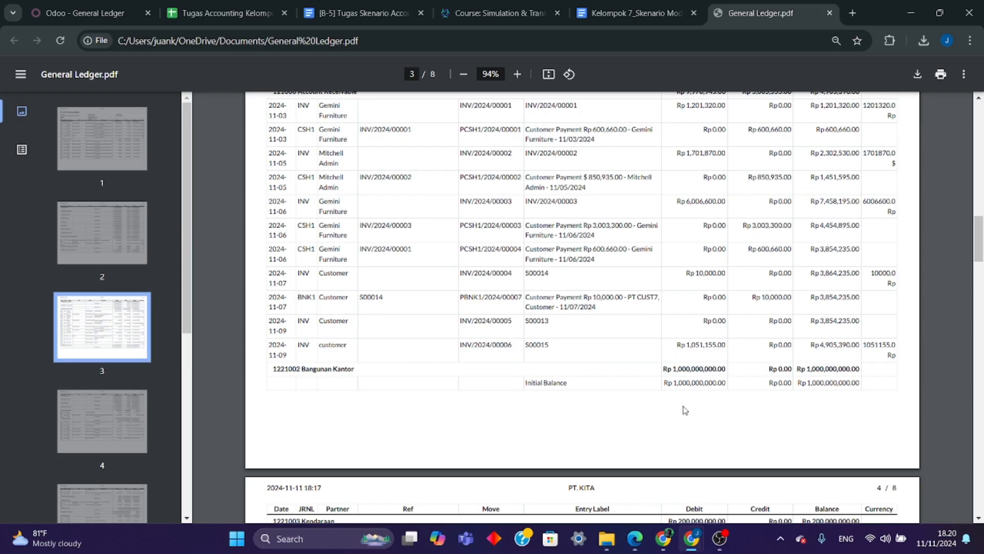
- Review pages 4 to 7 of the General Ledger PDF, examining the fixed asset, payable, capital, Product Sales and Expenses entries
scroll(677, 405, down, 4)
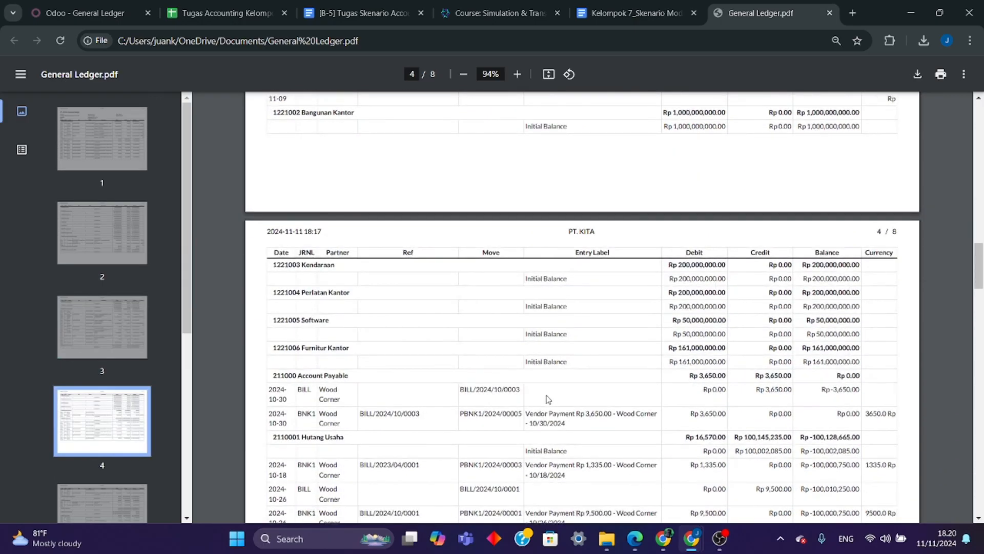
scroll(548, 399, down, 1)
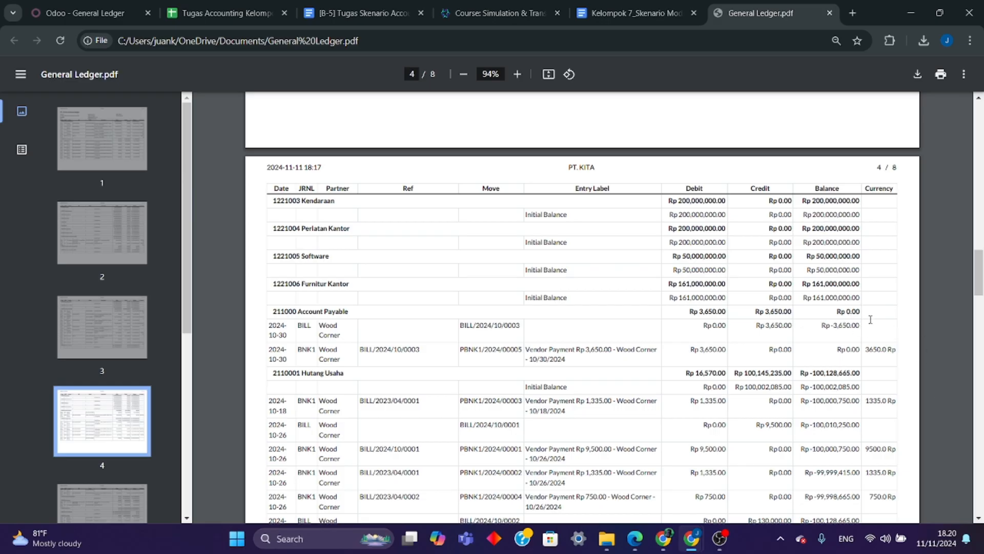
scroll(851, 319, down, 6)
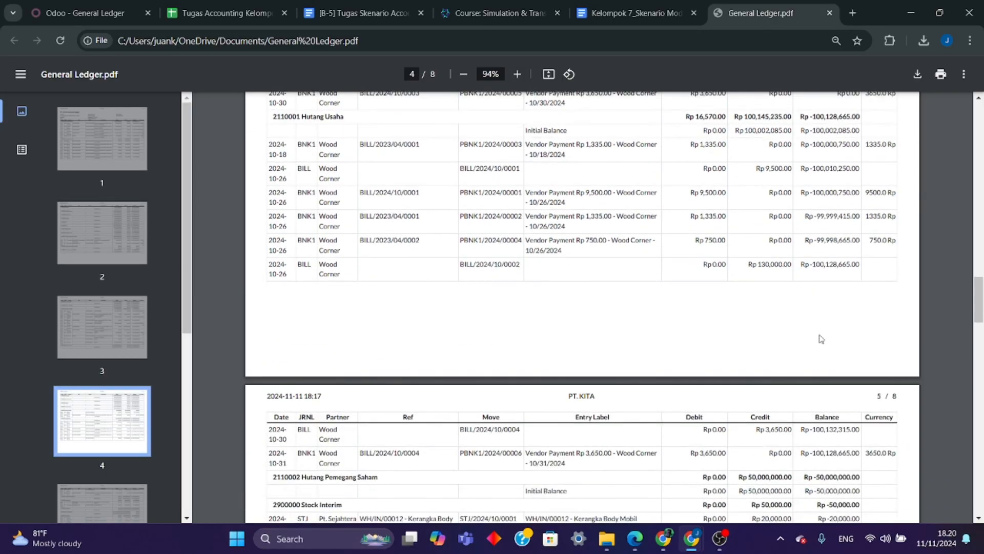
scroll(821, 339, down, 4)
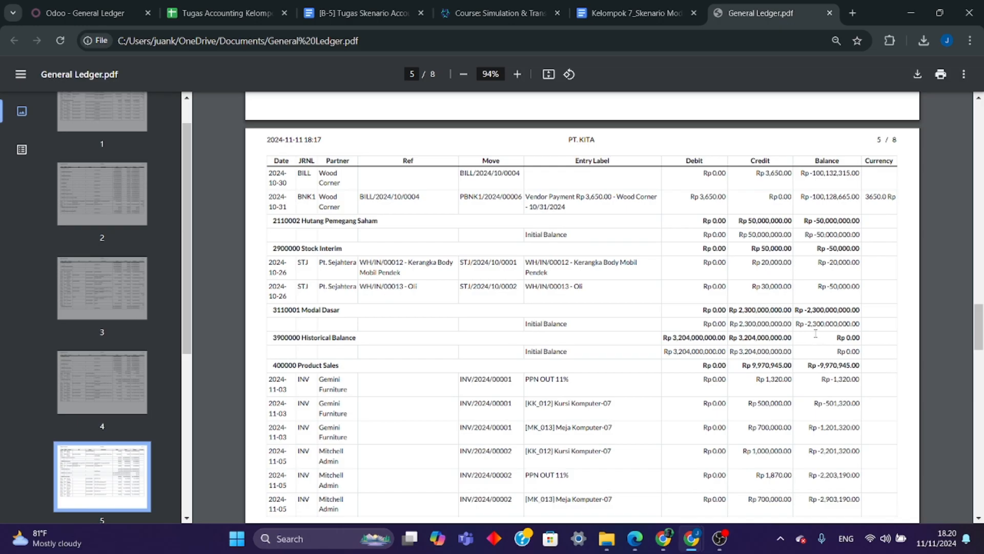
scroll(768, 341, down, 2)
scroll(749, 347, up, 3)
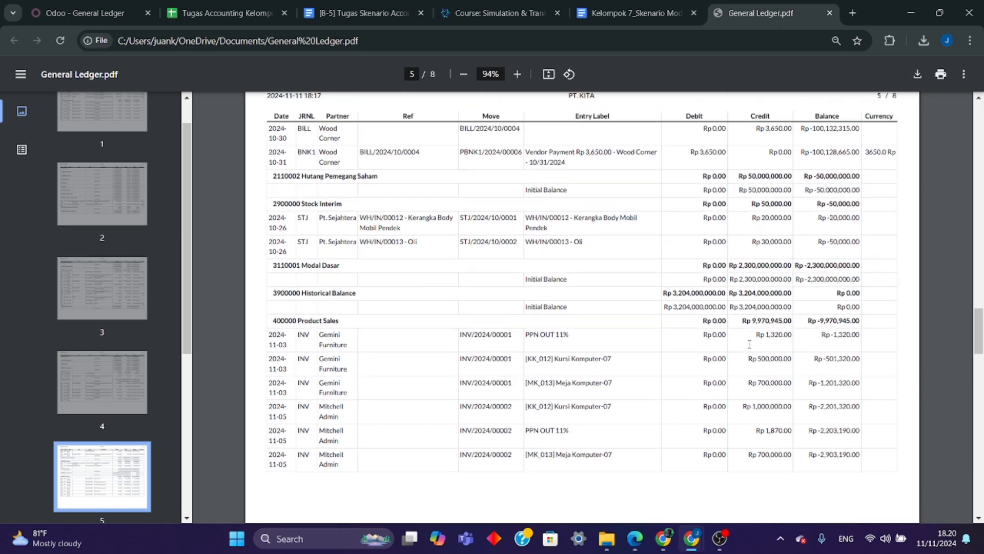
scroll(743, 351, up, 8)
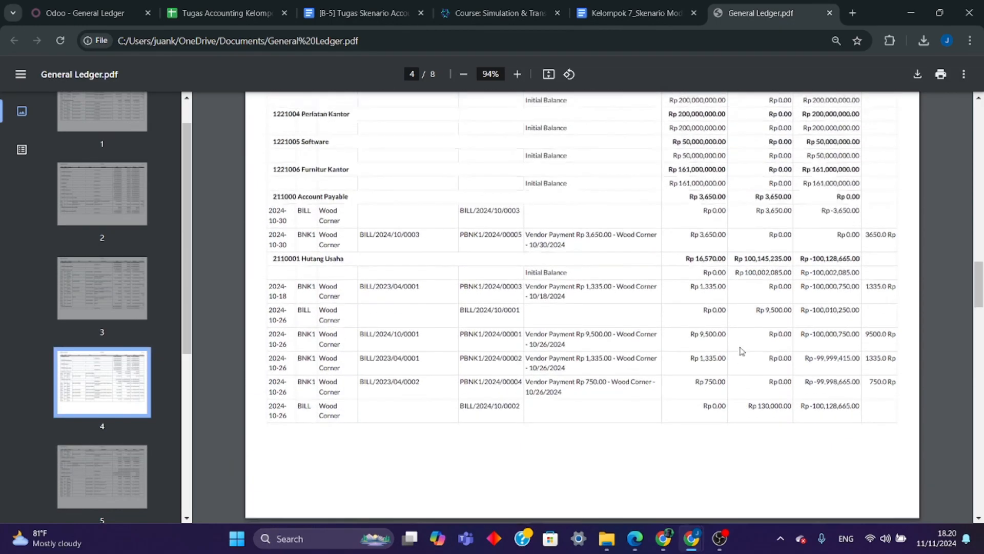
scroll(742, 350, up, 10)
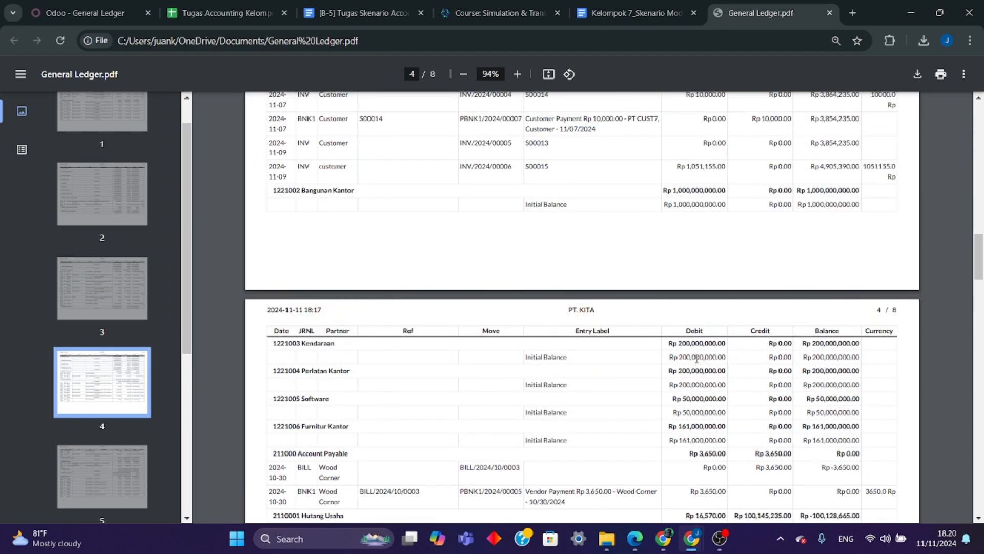
scroll(665, 361, up, 20)
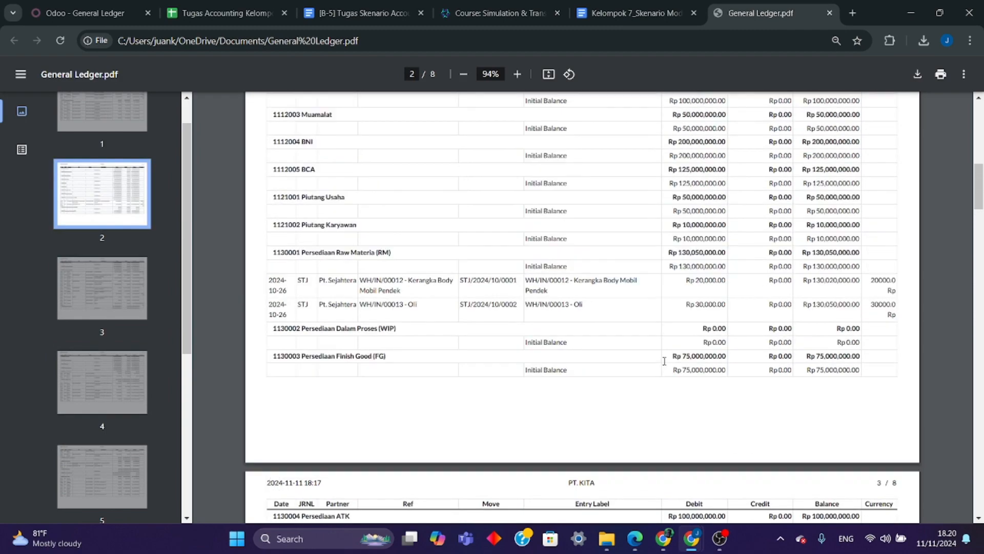
scroll(659, 360, down, 20)
scroll(658, 361, down, 20)
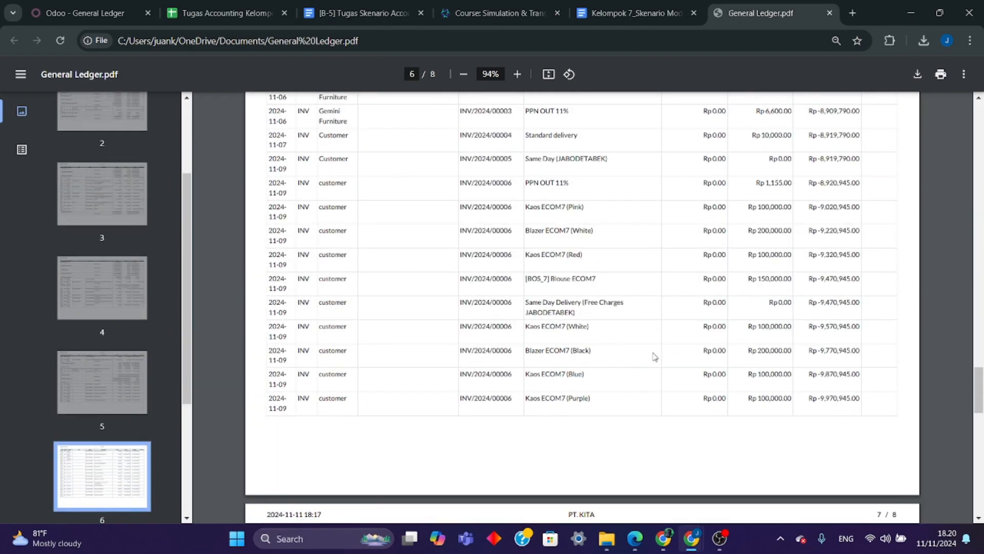
scroll(653, 354, down, 3)
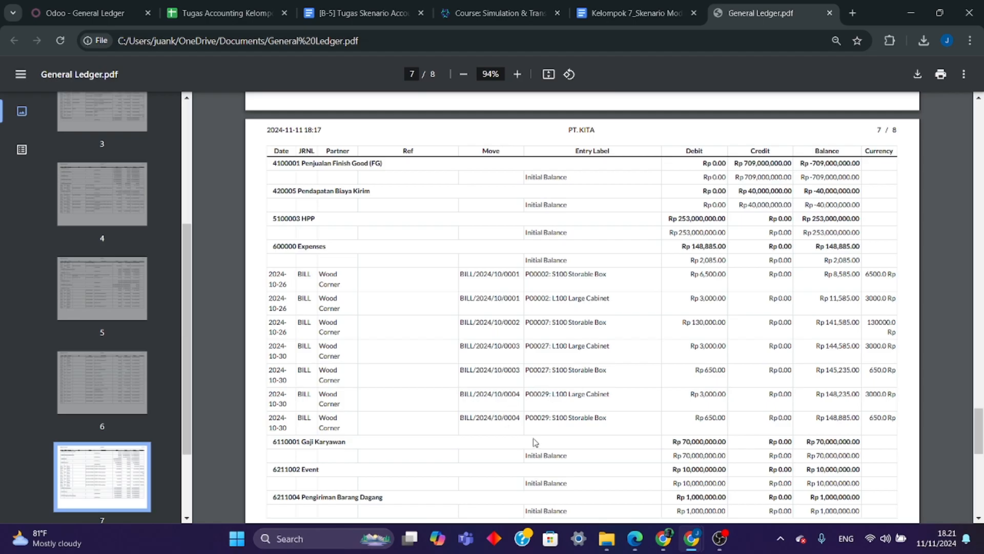
scroll(615, 445, down, 1)
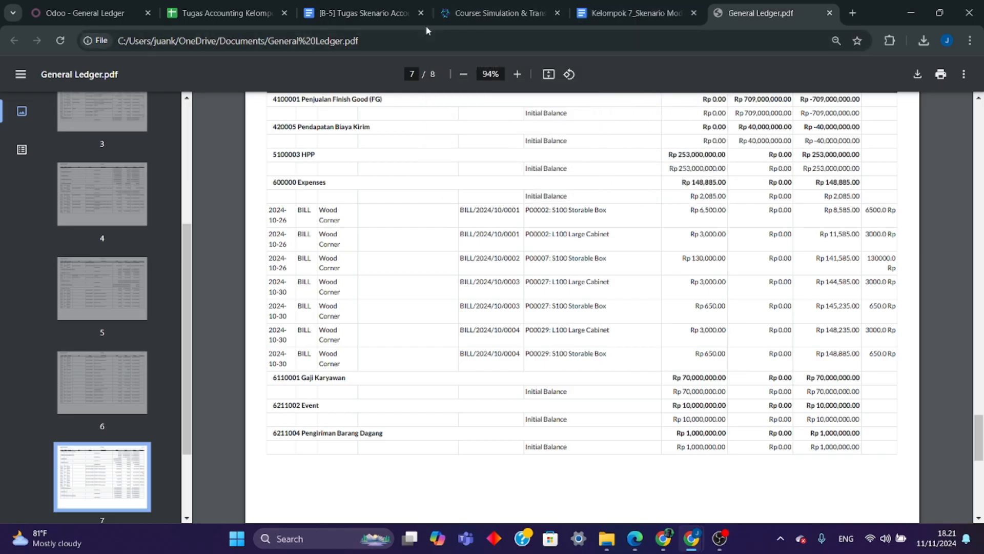
- Return to Odoo and set up the Trial Balance audit report with start date 10/10/2024 and end date 11/10/2024
click(128, 18)
click(716, 145)
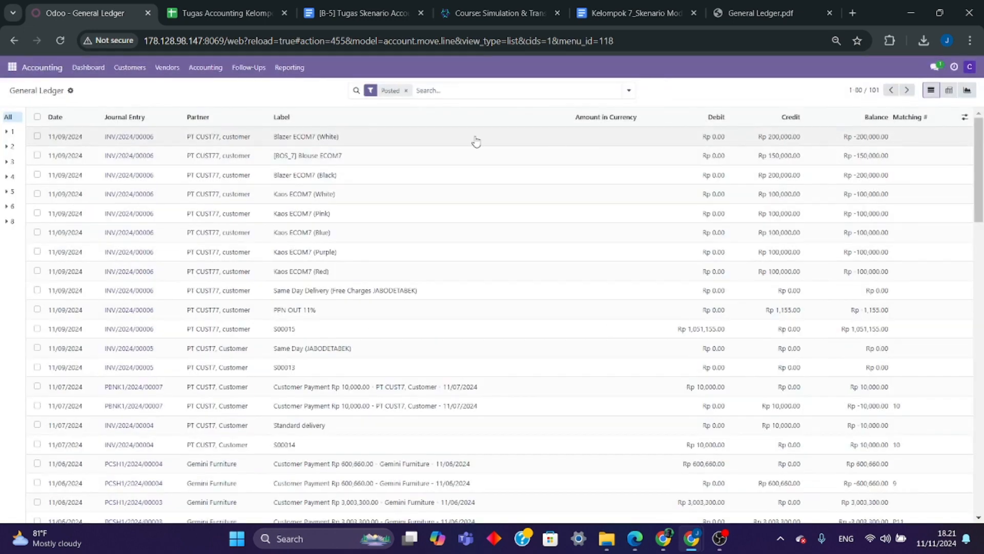
click(278, 71)
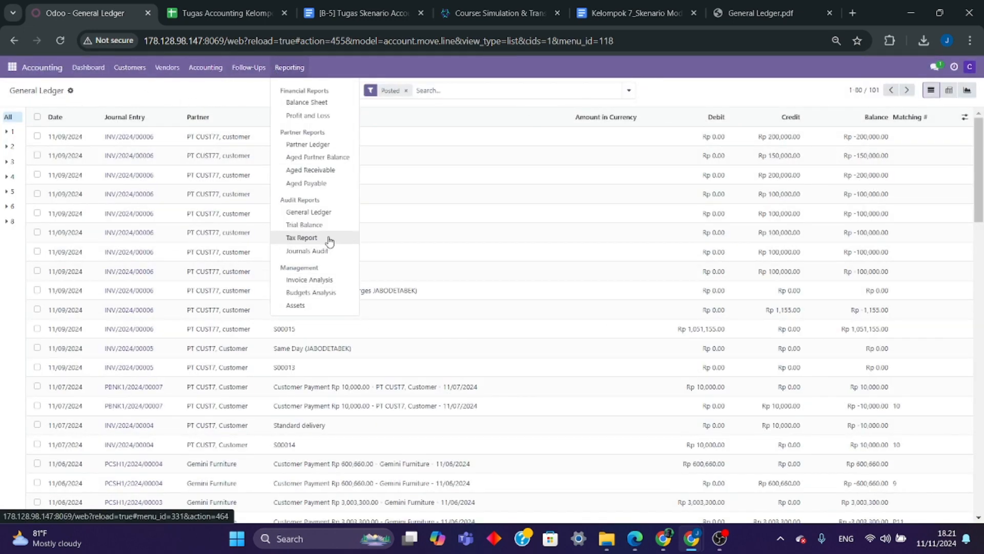
click(319, 225)
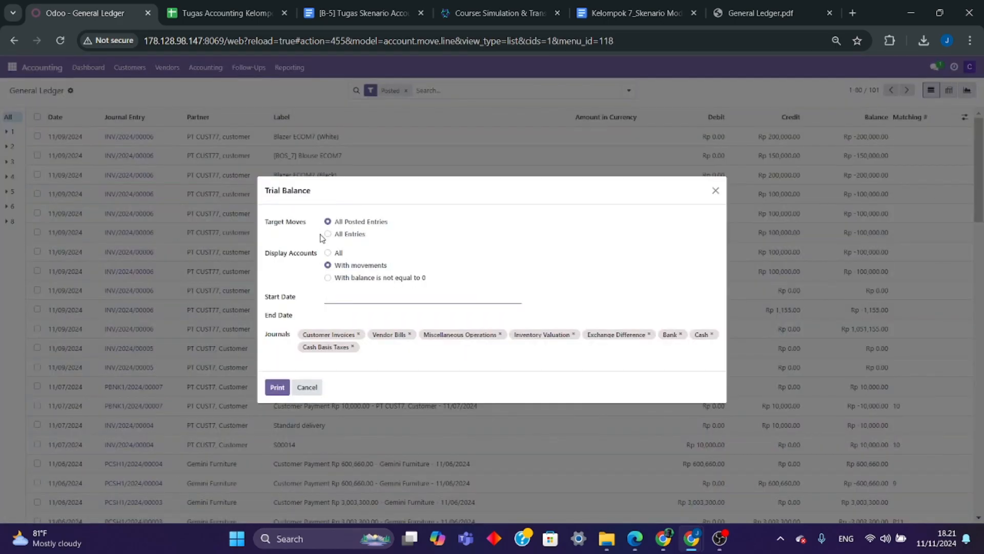
click(344, 301)
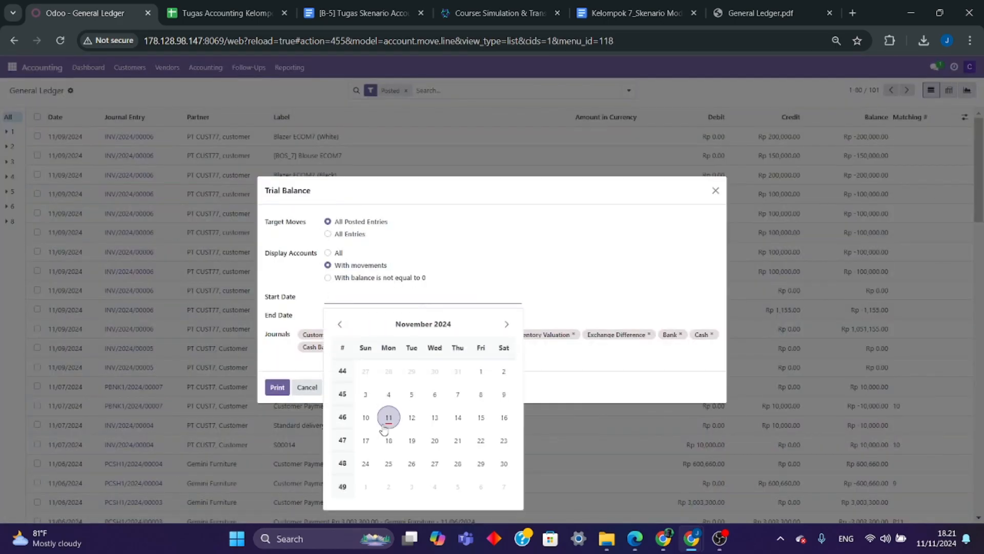
click(347, 327)
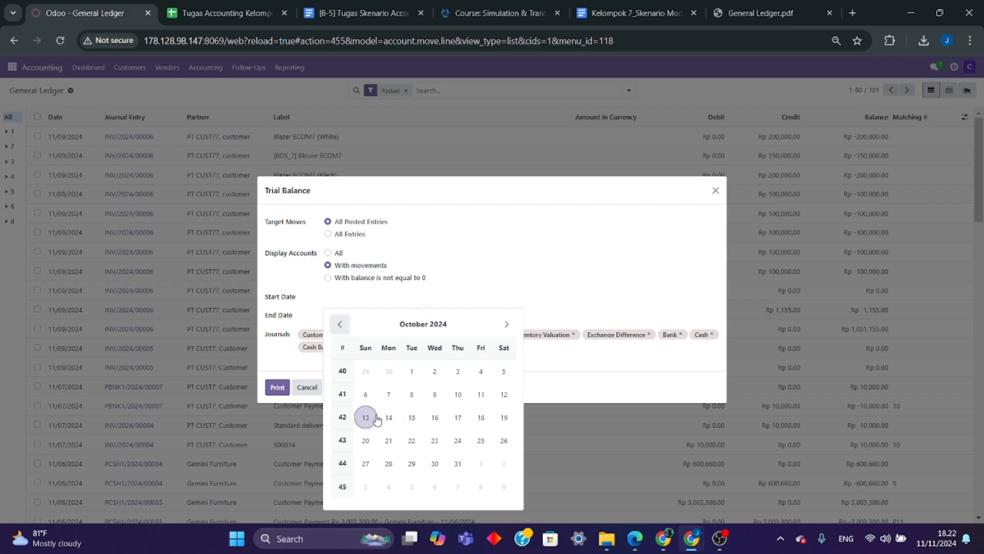
click(471, 404)
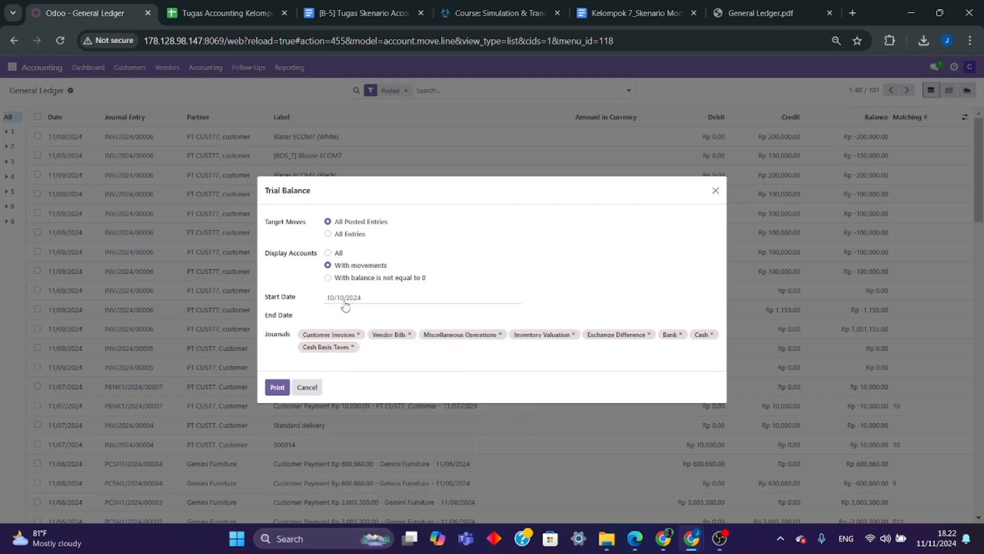
click(341, 322)
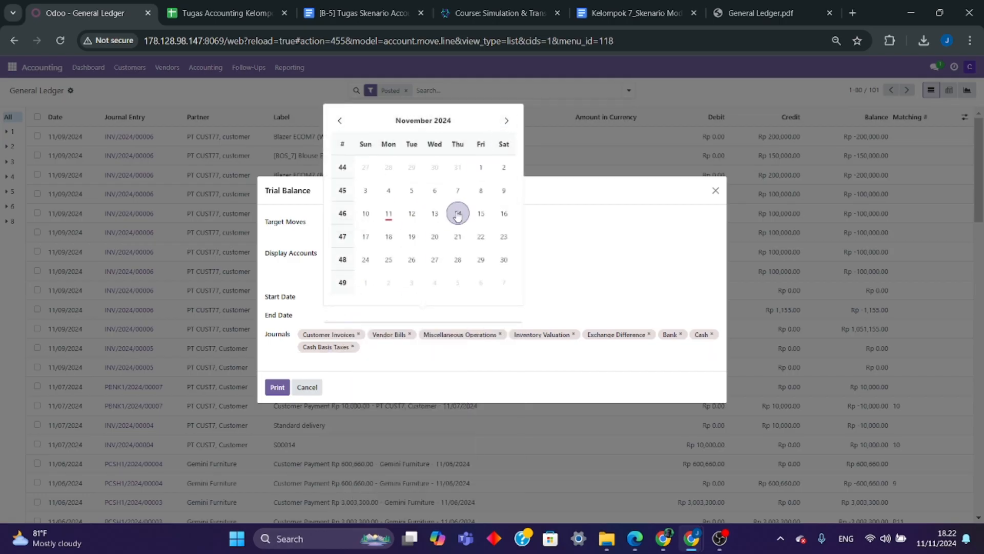
click(366, 213)
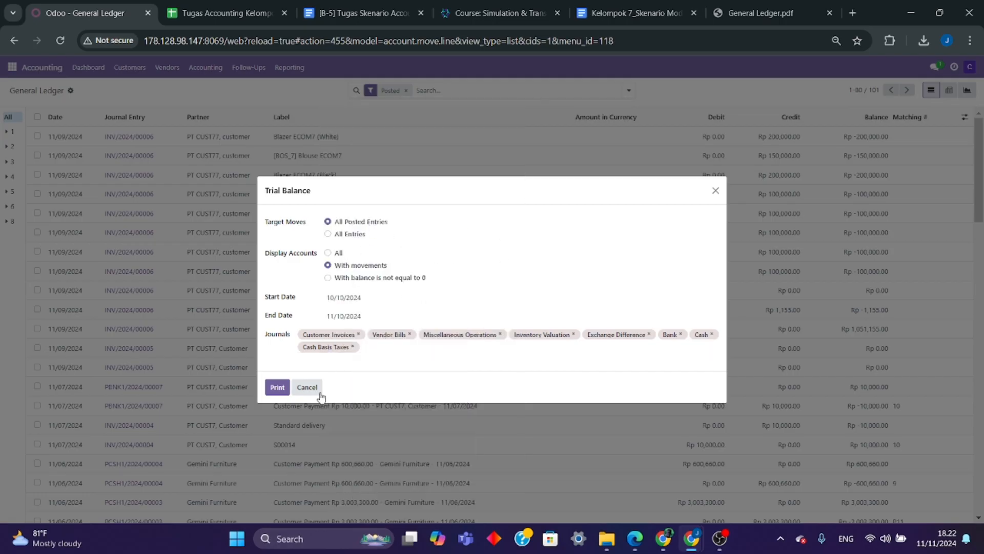
- Print the Trial Balance report, save it in Documents as the PDF file Trial Balance, and keep the blocked download
click(275, 388)
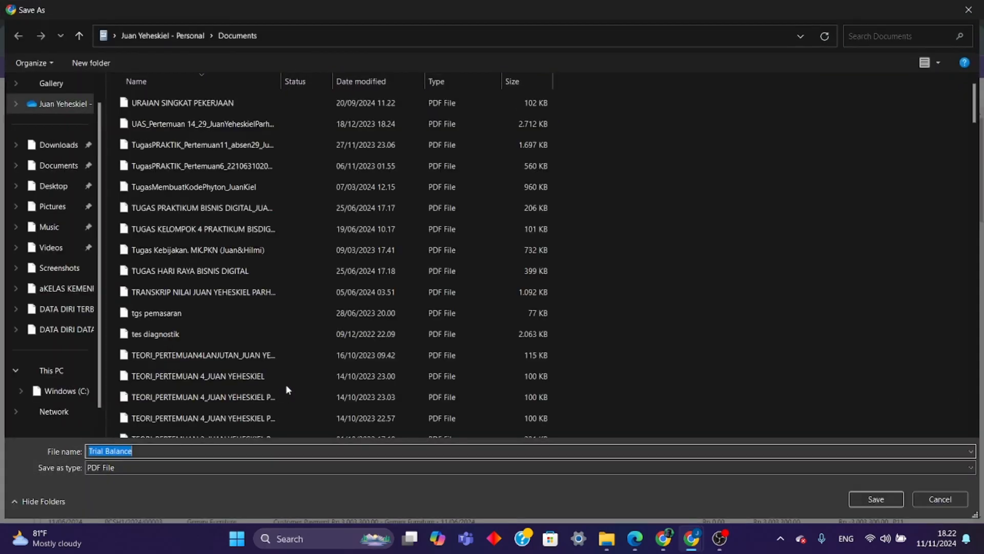
click(54, 165)
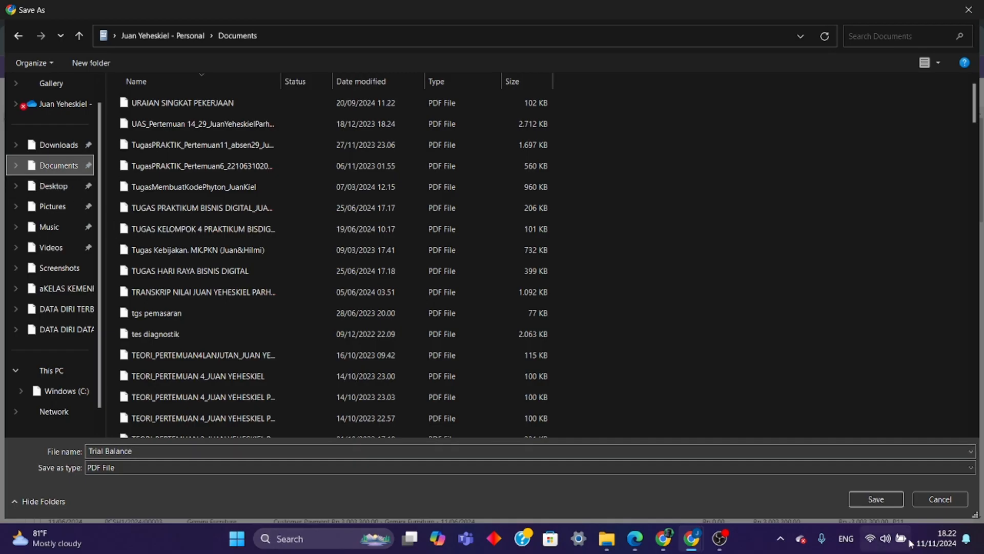
click(887, 504)
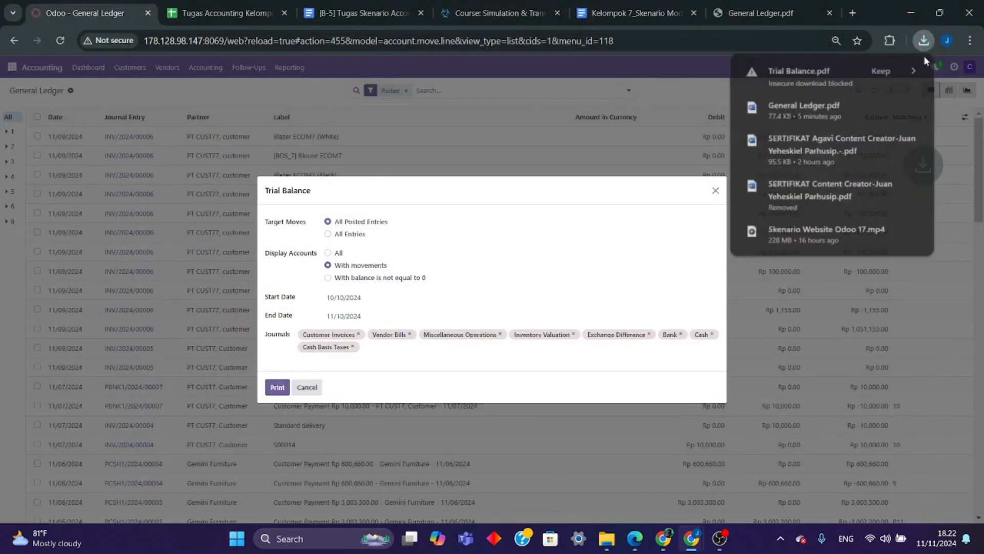
click(883, 73)
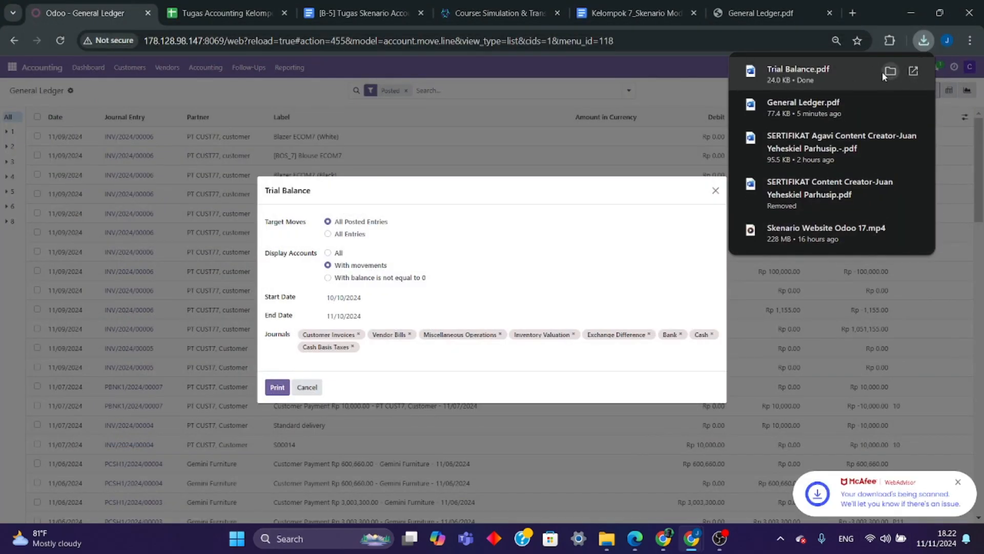
- Open the downloaded Trial Balance PDF from its folder with Google Chrome, and switch back to the General Ledger PDF
click(882, 72)
right_click(452, 494)
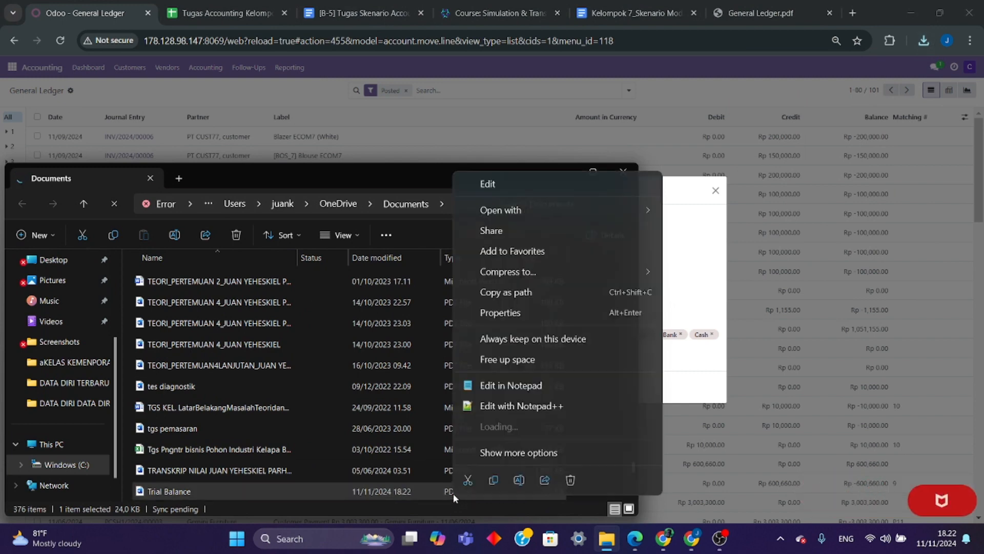
mouse_move(548, 211)
click(693, 214)
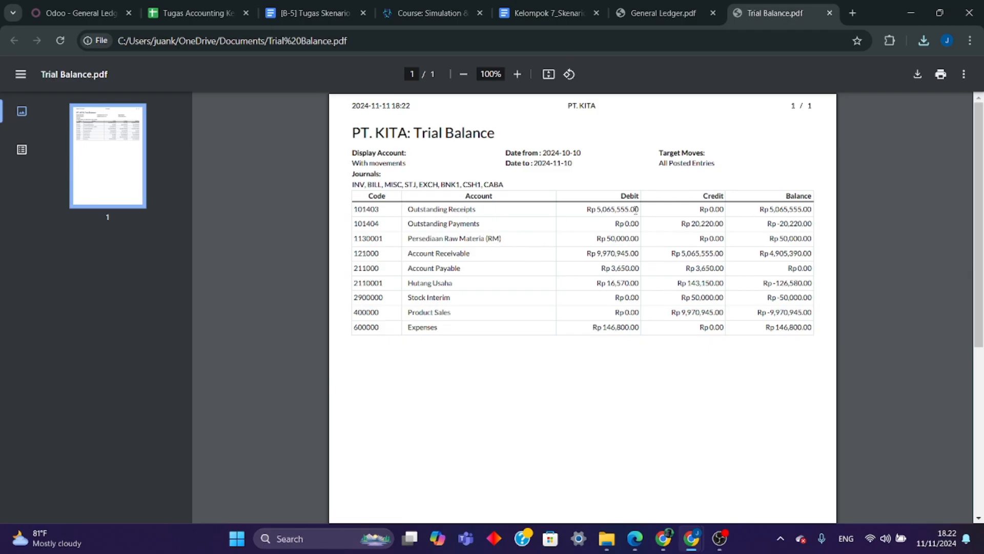
click(660, 20)
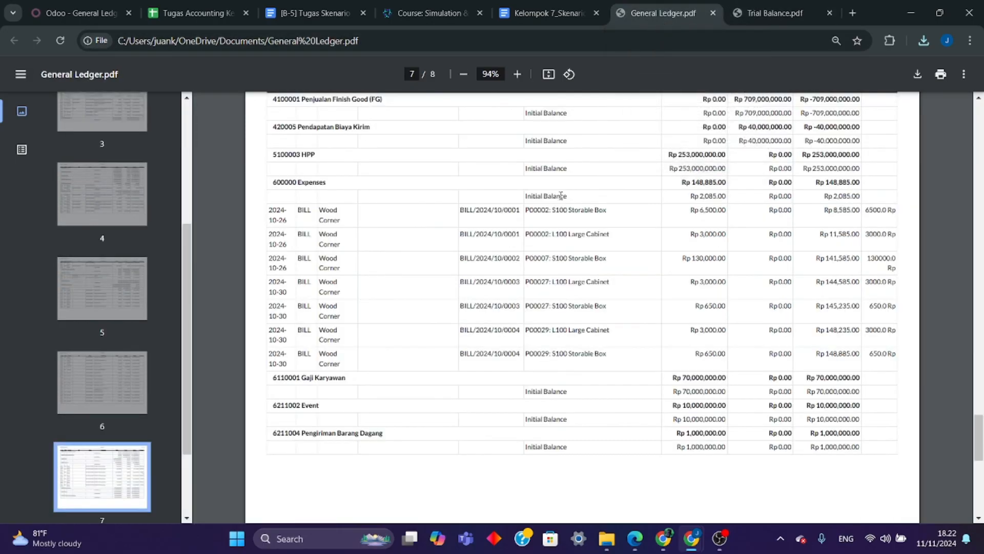
- Compare the 101403 Outstanding Receipts amounts on page 1 of the General Ledger PDF with the Trial Balance PDF
scroll(582, 308, up, 10)
scroll(518, 259, up, 20)
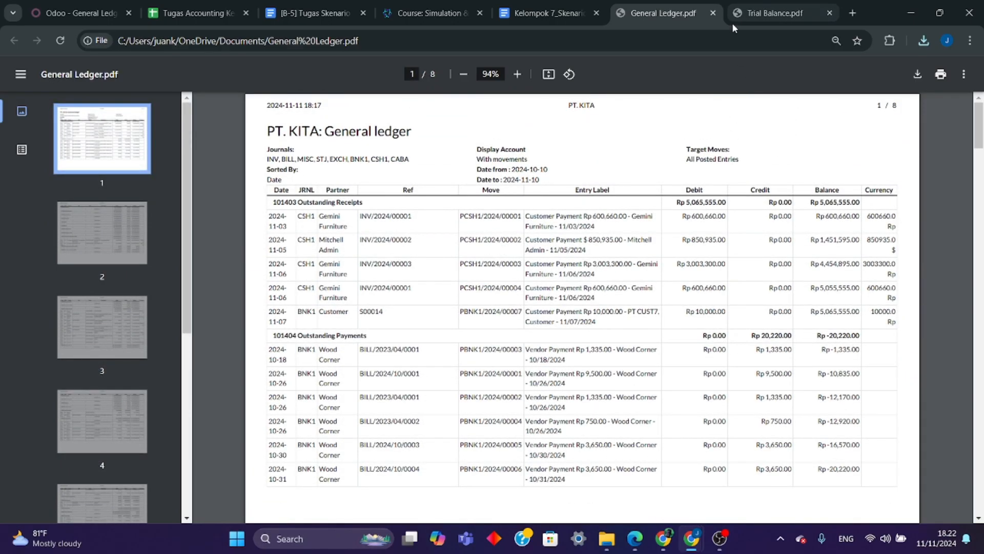
click(746, 15)
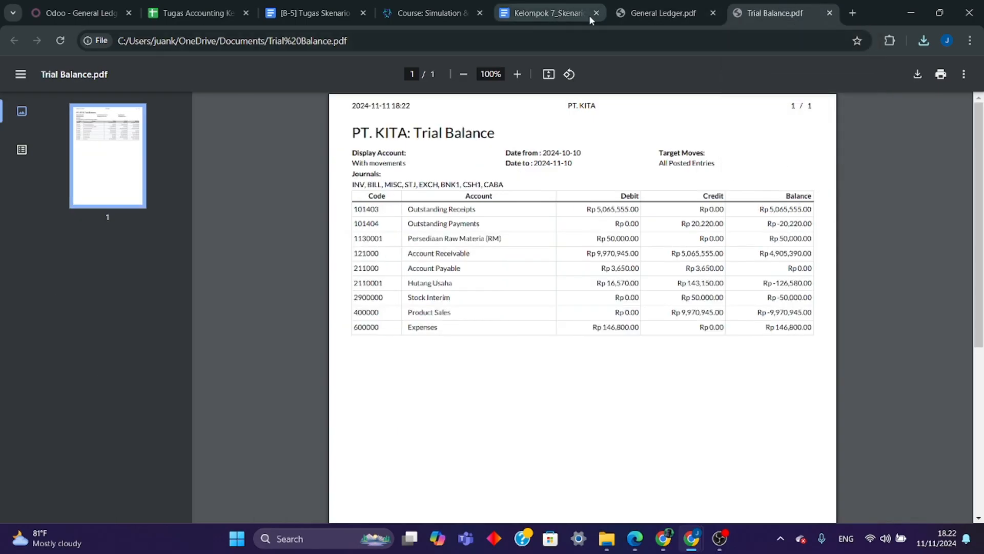
click(646, 17)
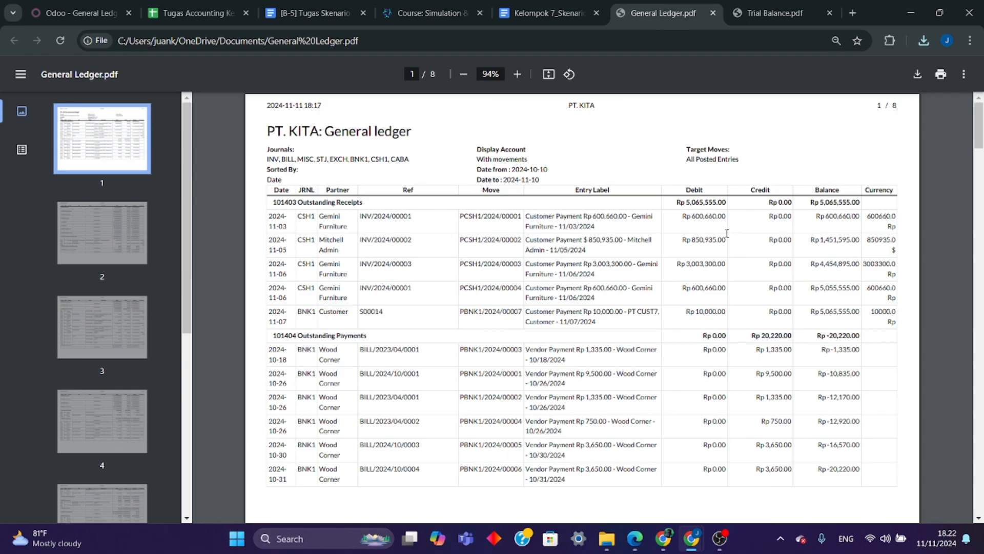
click(731, 19)
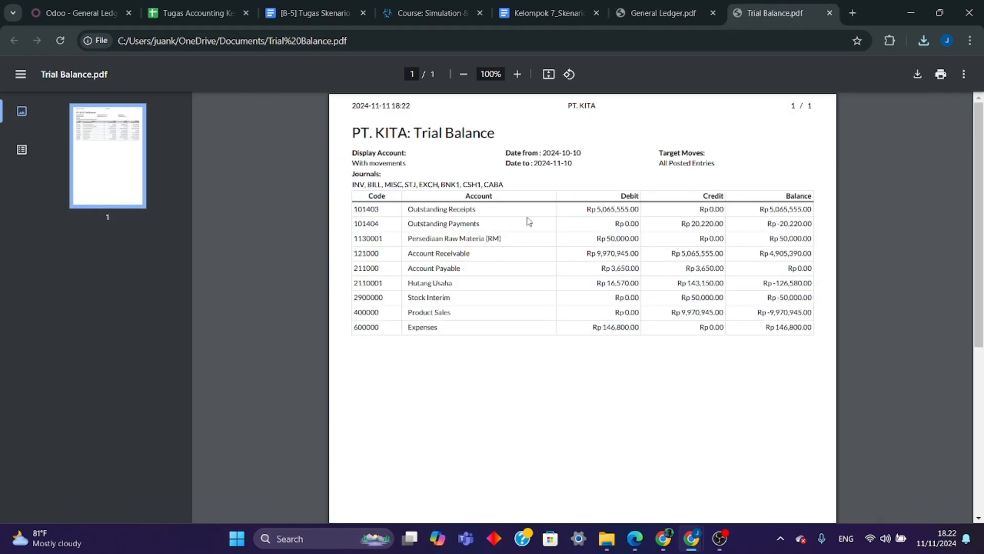
key(ctrl+shift+Tab)
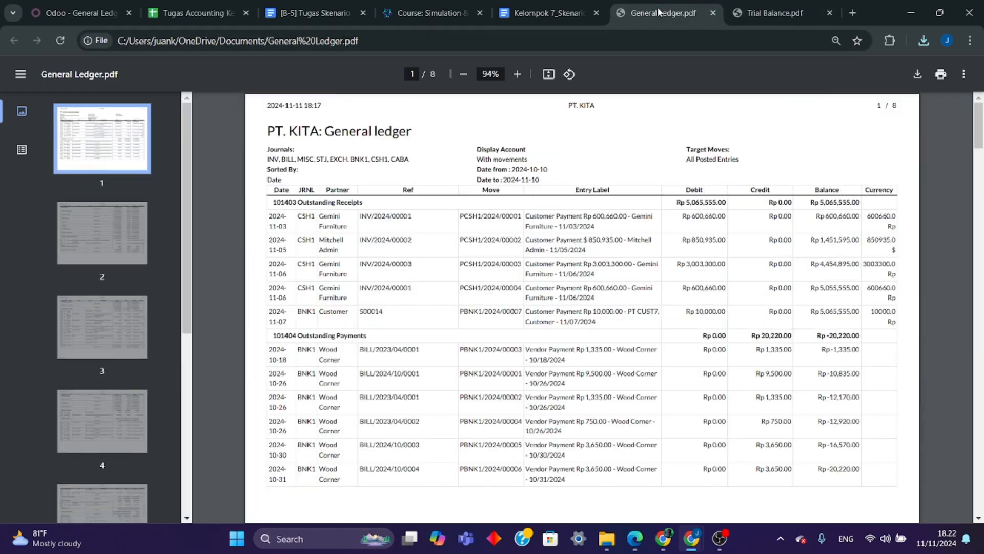
- Check the 101404 Outstanding Payments debit, credit and balance in the General Ledger against the Trial Balance
scroll(484, 279, down, 1)
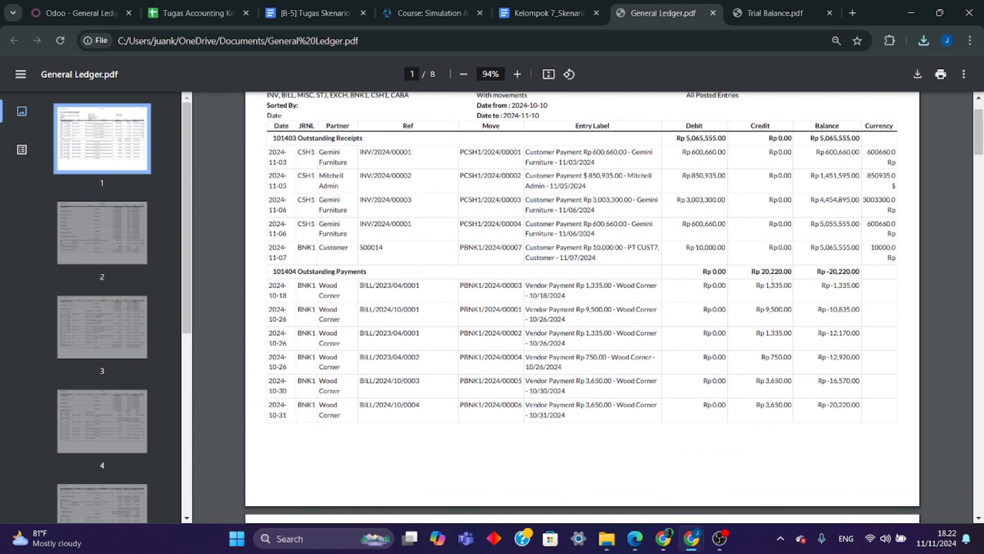
click(743, 15)
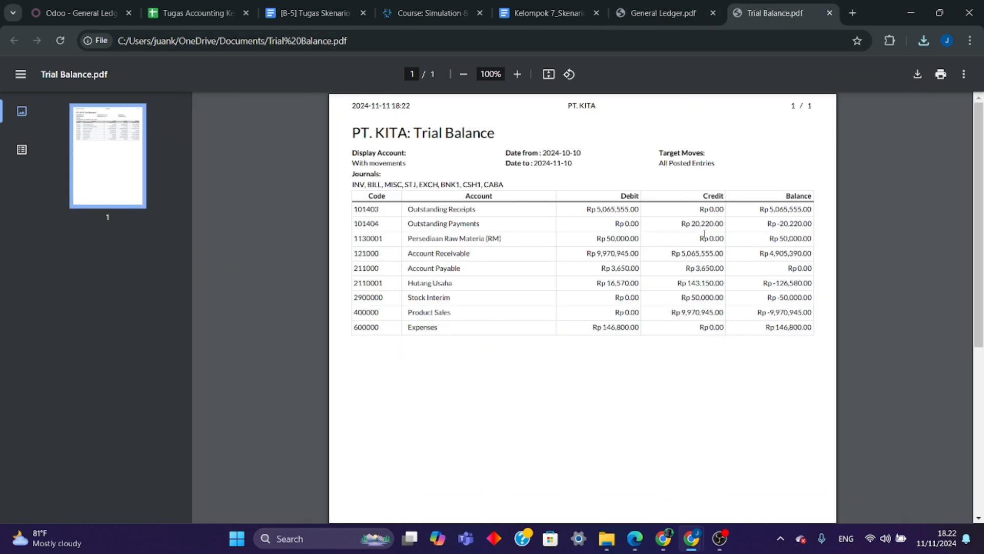
click(649, 13)
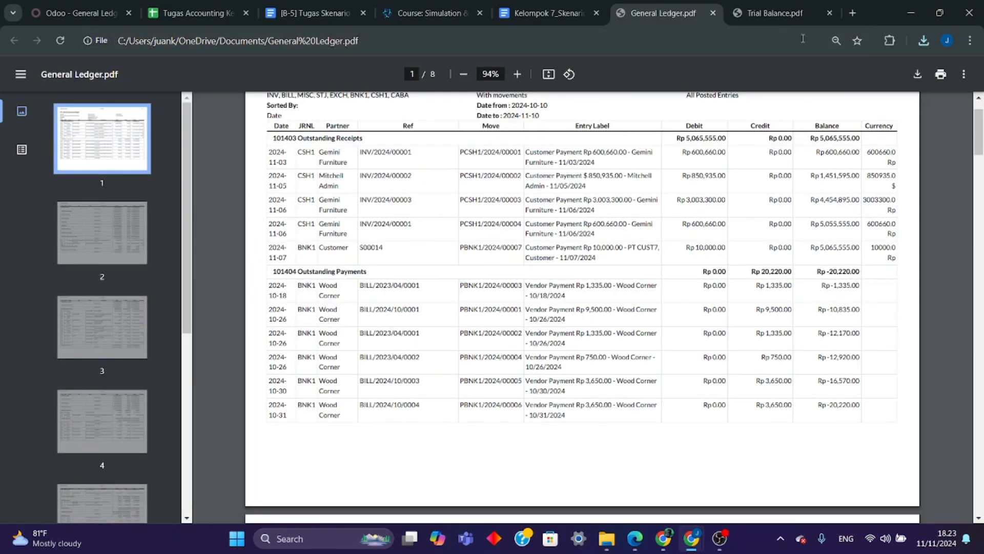
click(769, 13)
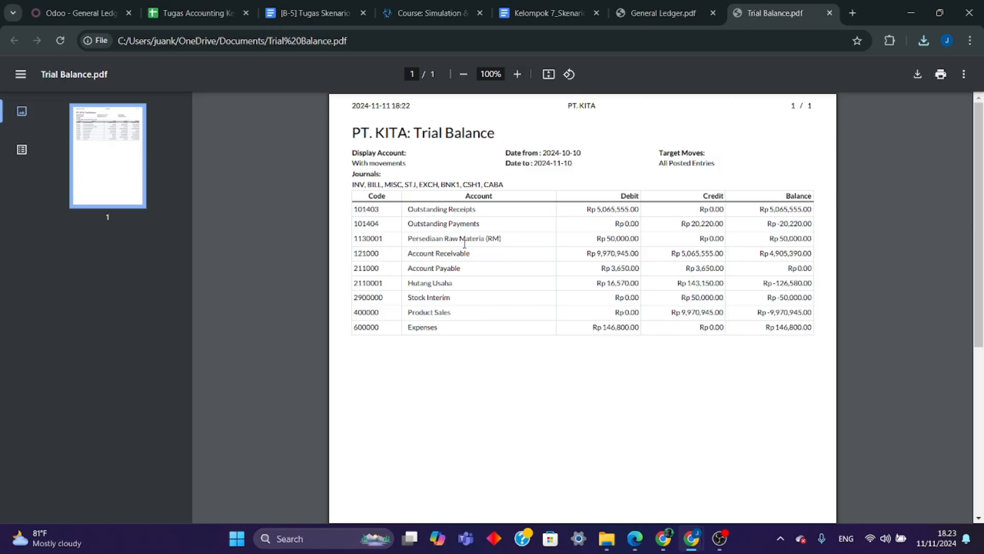
- Compare the 1130001 Persediaan Raw Materia (RM) entries on General Ledger page 2, apart from the initial balance, with the Trial Balance amount
click(629, 13)
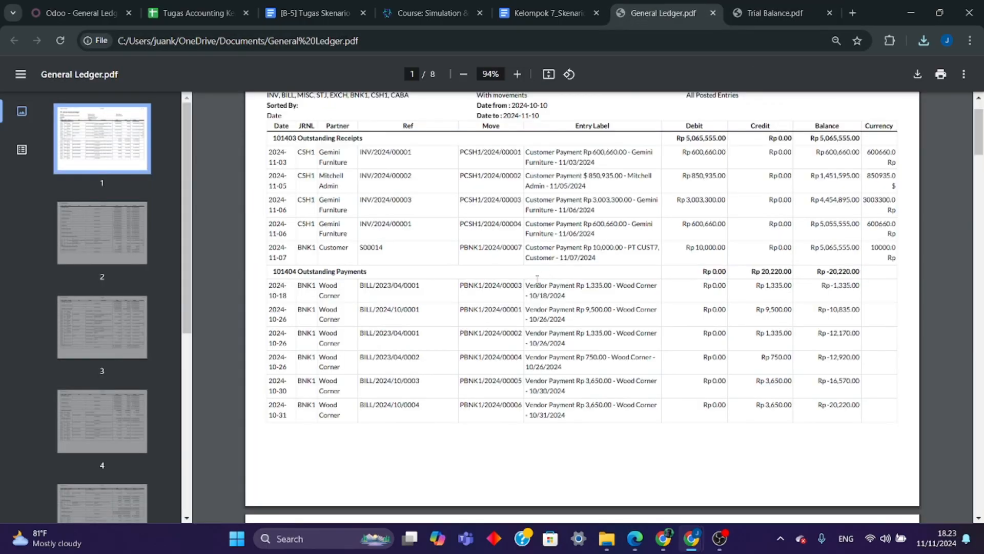
scroll(537, 278, down, 9)
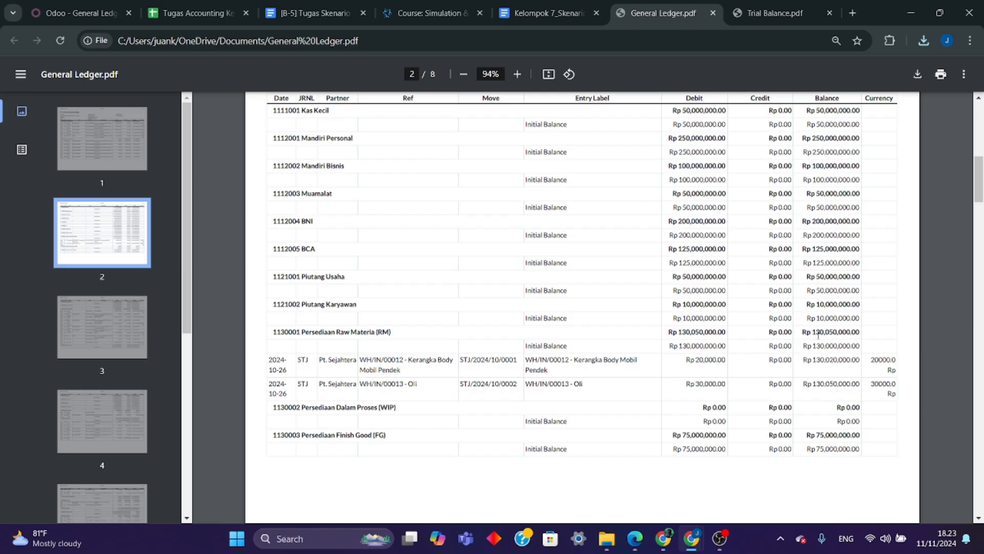
click(767, 14)
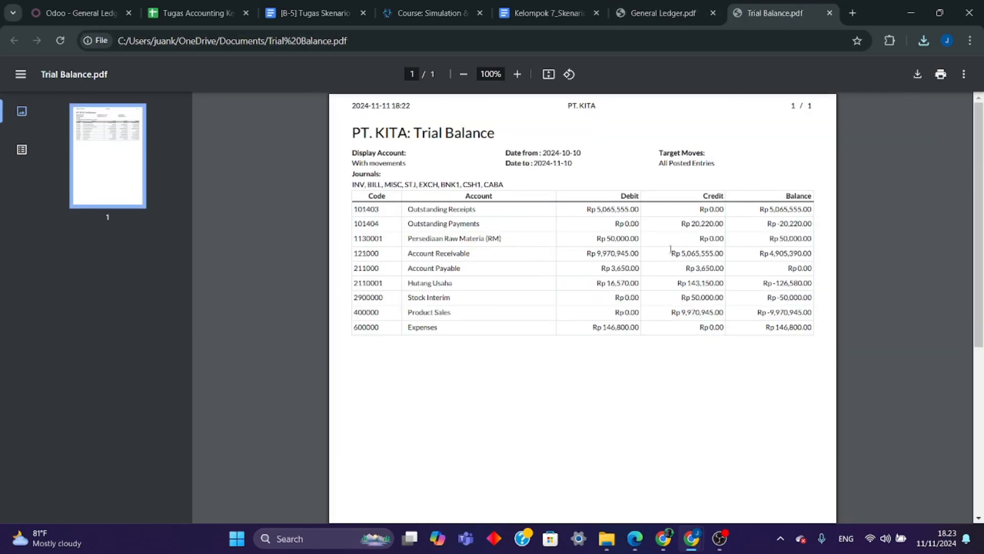
click(639, 19)
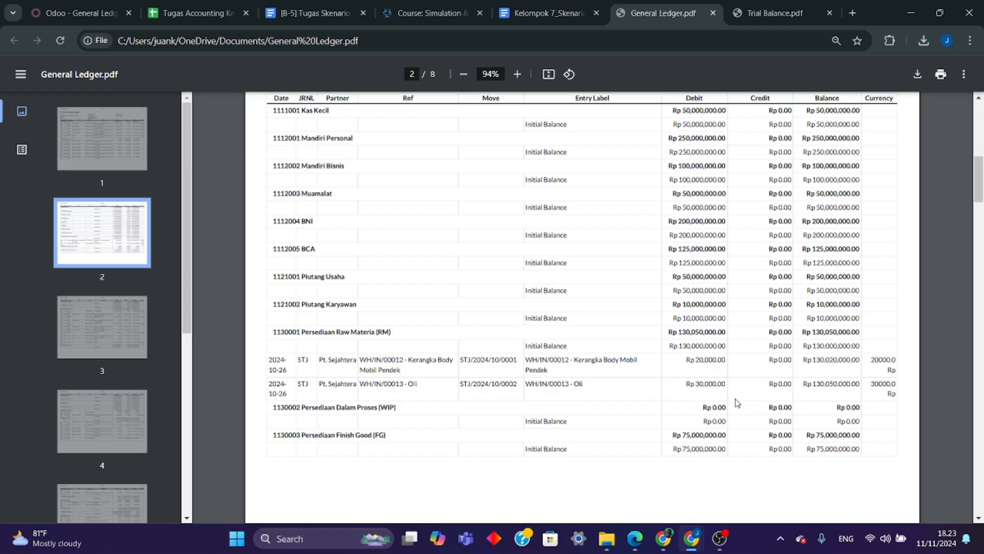
click(757, 13)
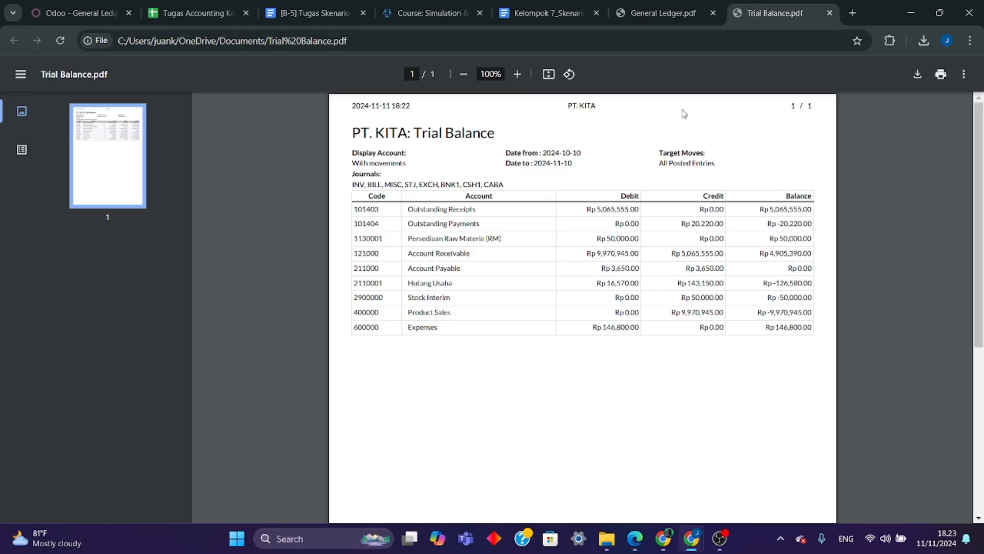
click(661, 13)
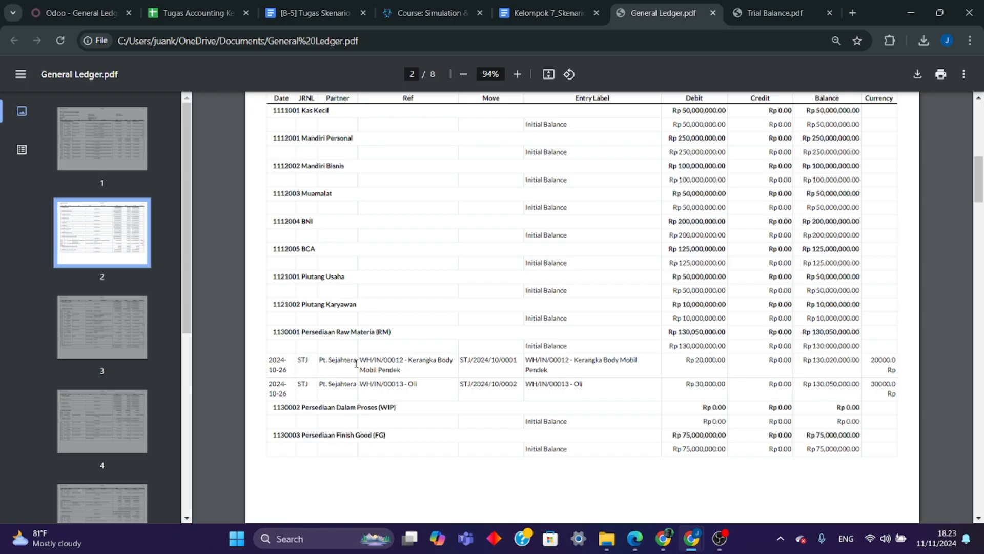
mouse_move(409, 363)
mouse_down()
mouse_move(421, 367)
mouse_move(423, 382)
mouse_move(414, 366)
mouse_up()
click(736, 14)
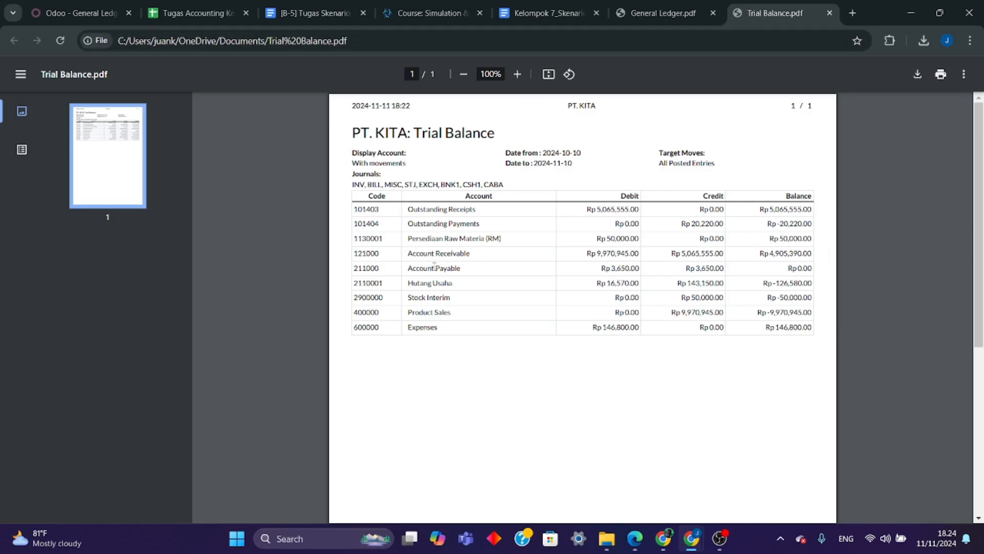
- Highlight the 121000 Account Receivable debit and credit totals on General Ledger page 3 and compare them with the Trial Balance
click(663, 18)
scroll(495, 392, down, 5)
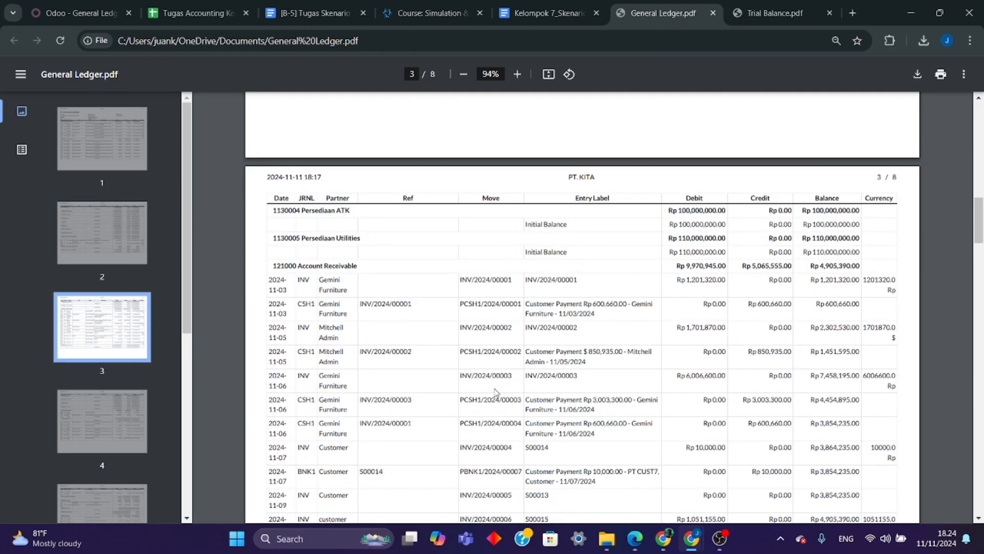
click(761, 9)
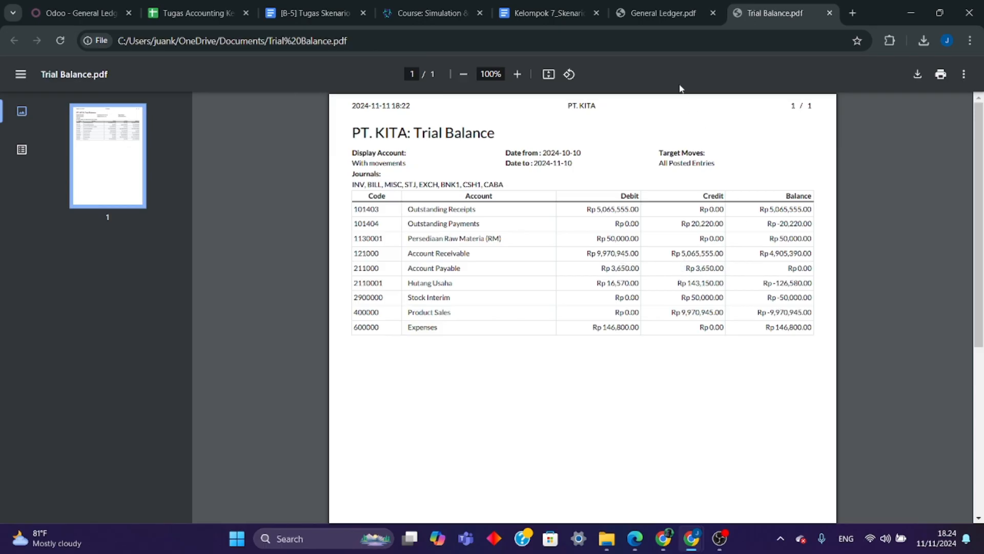
click(654, 21)
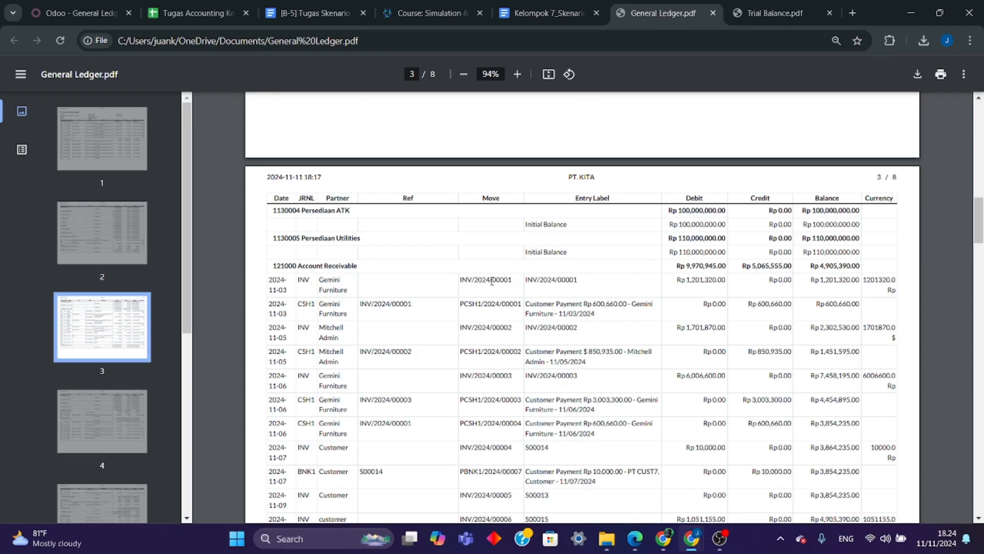
drag(688, 268, 793, 269)
click(757, 18)
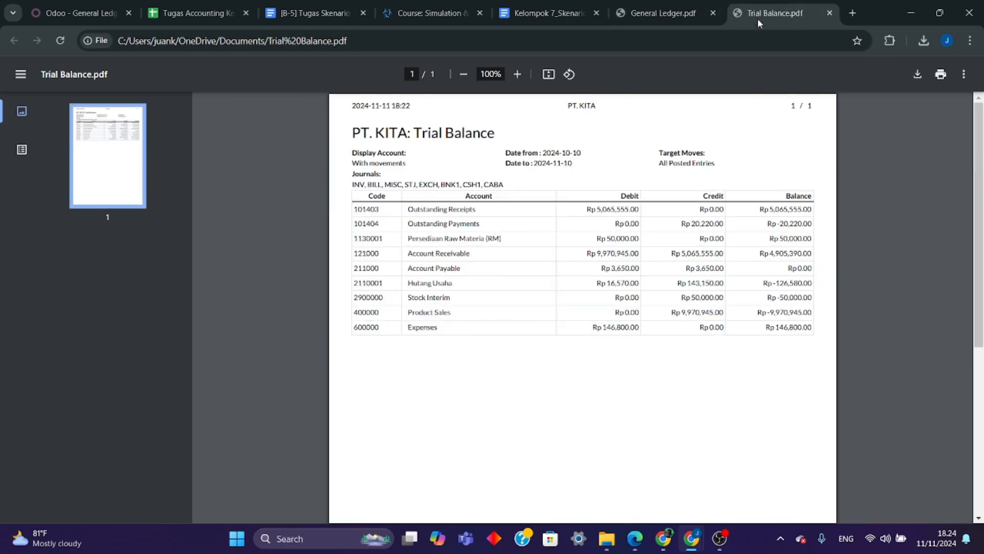
click(956, 368)
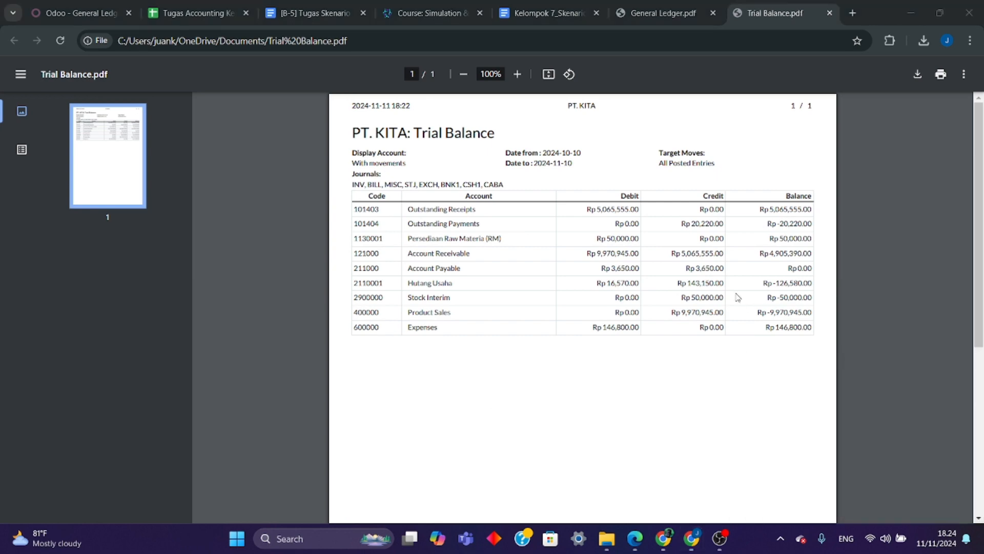
- Compare the 211000 Account Payable debit, credit and balance on General Ledger page 4 with the Trial Balance
click(661, 13)
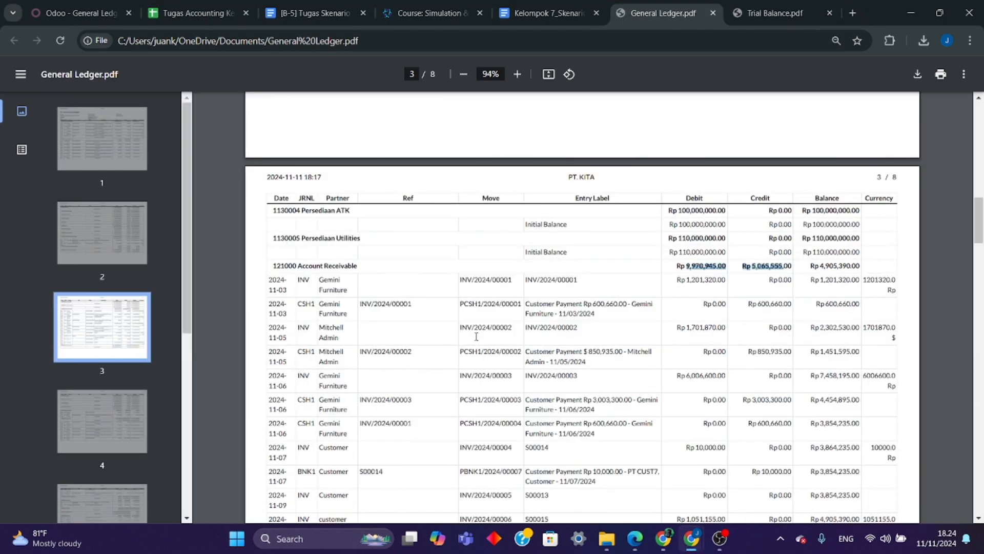
scroll(472, 382, down, 5)
scroll(472, 382, down, 4)
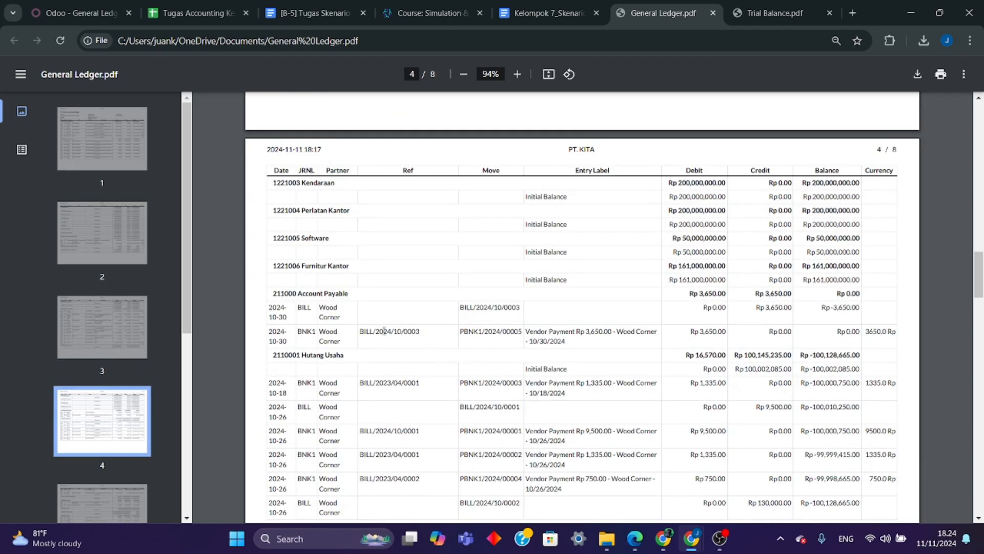
click(780, 15)
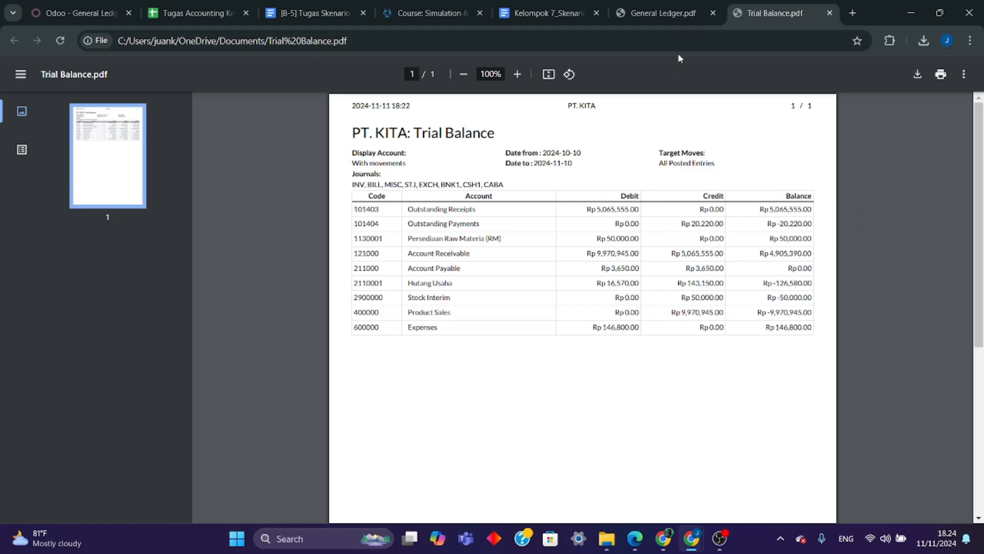
click(662, 14)
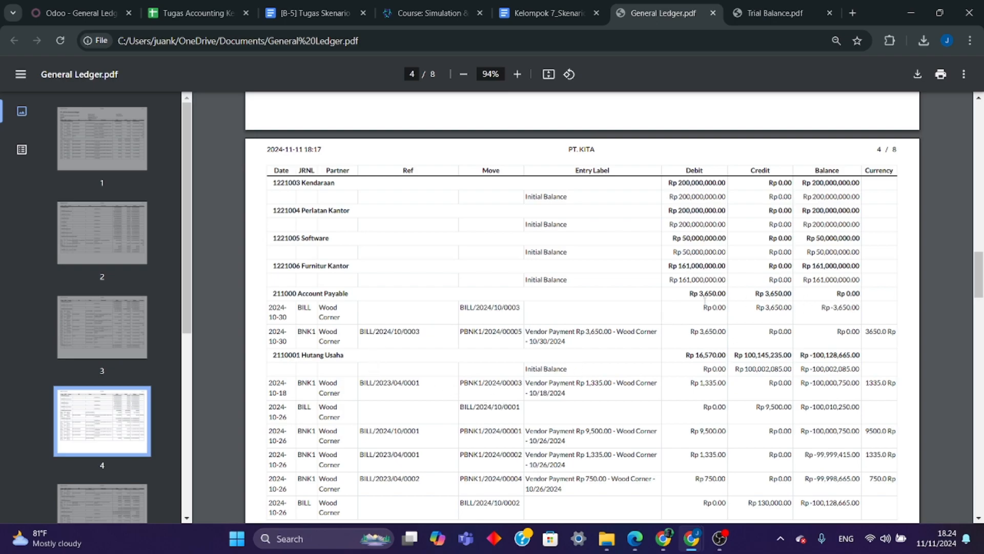
click(775, 12)
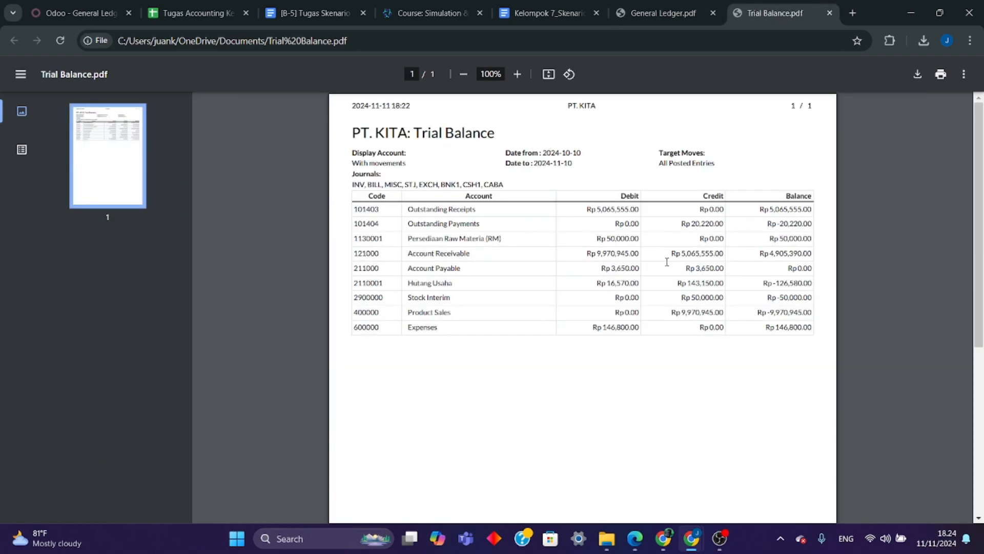
- Highlight 2110001 Hutang Usaha in the Trial Balance and compare its debit and credit with the General Ledger page 4 entries and initial balance
drag(410, 285, 605, 285)
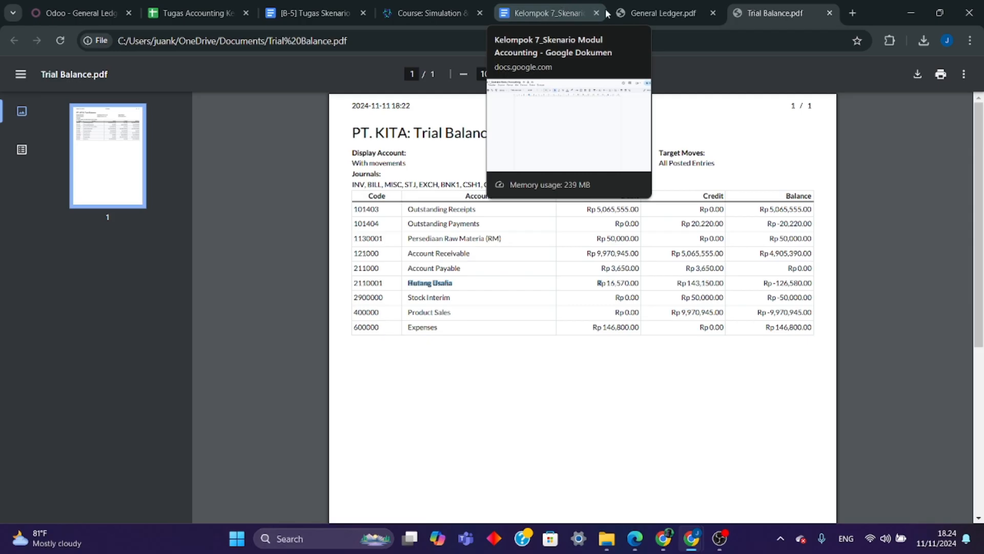
click(661, 12)
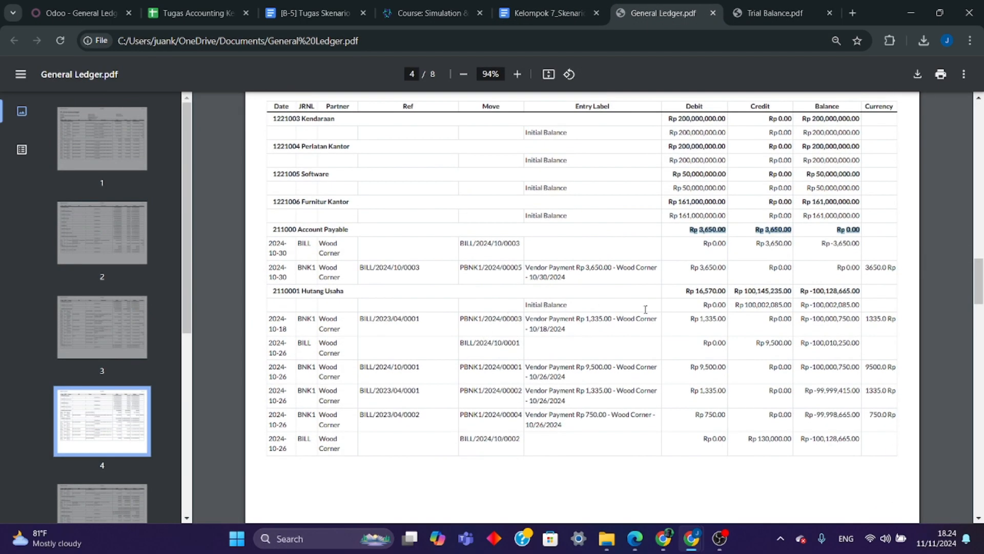
drag(687, 292, 716, 292)
click(654, 288)
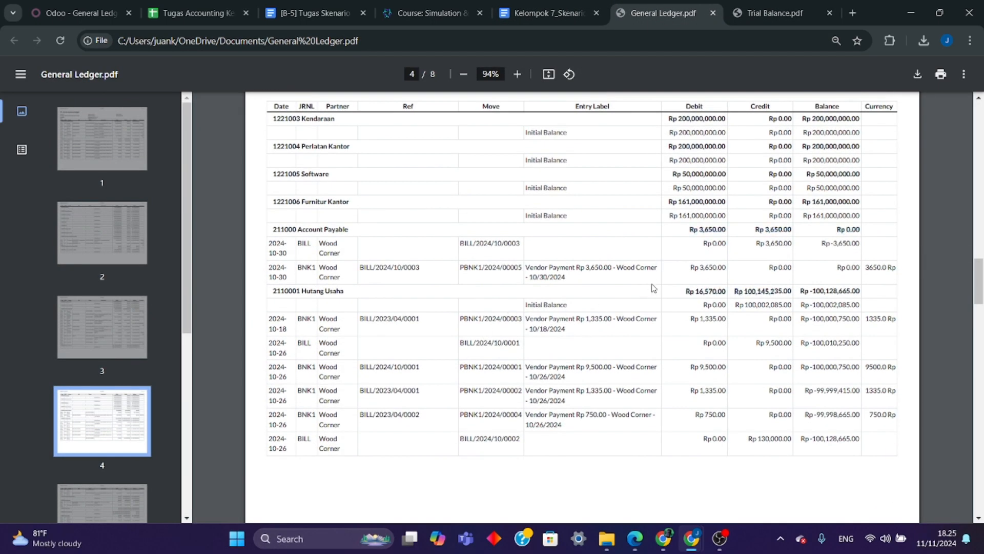
click(761, 13)
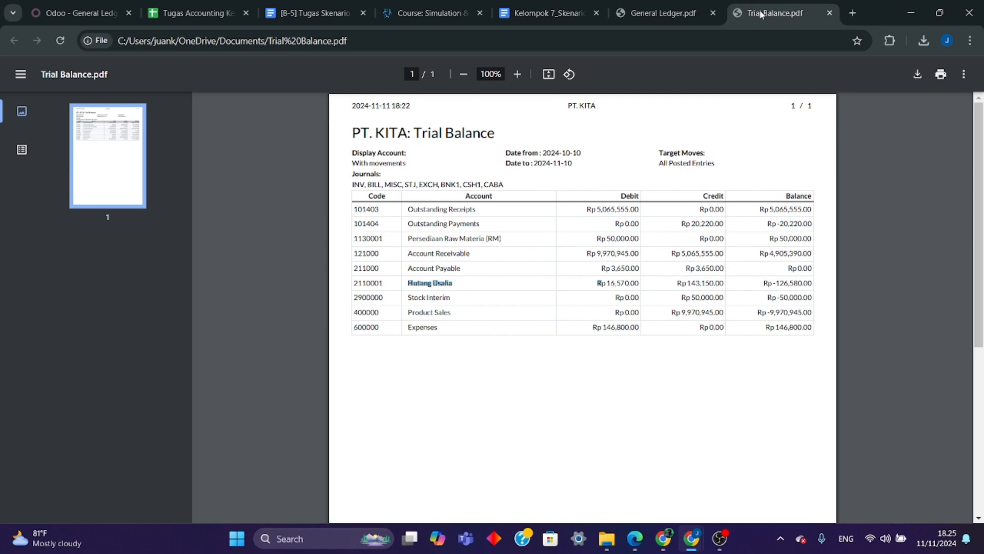
click(667, 11)
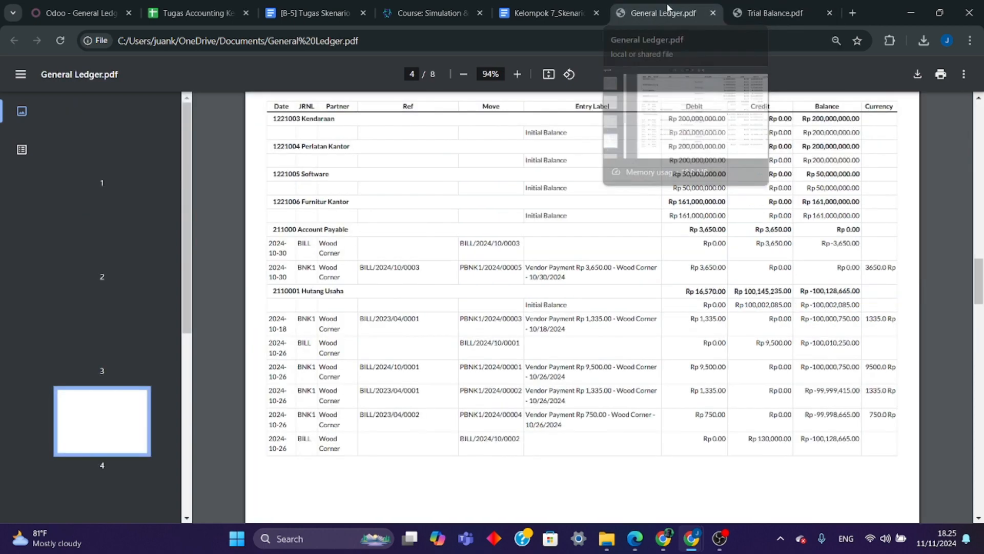
click(769, 13)
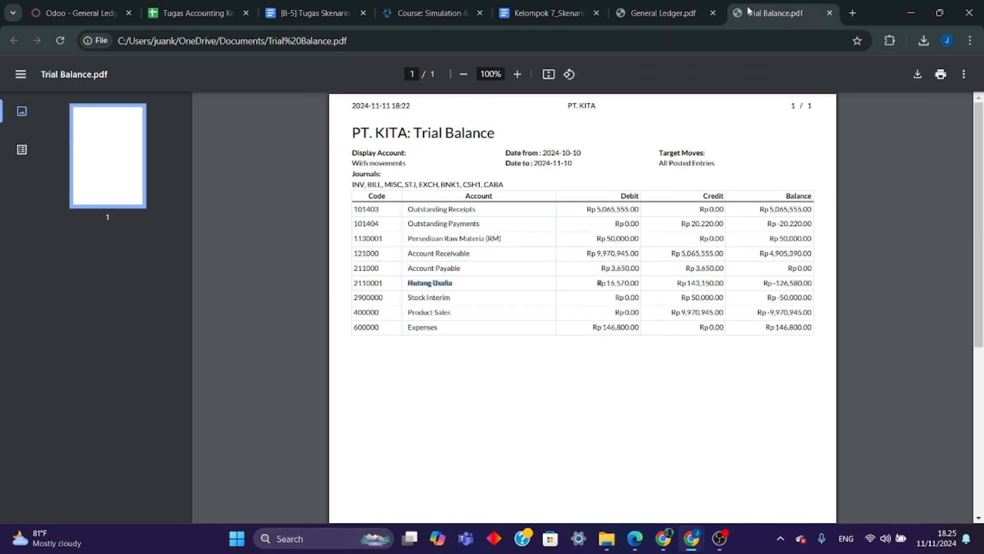
click(664, 13)
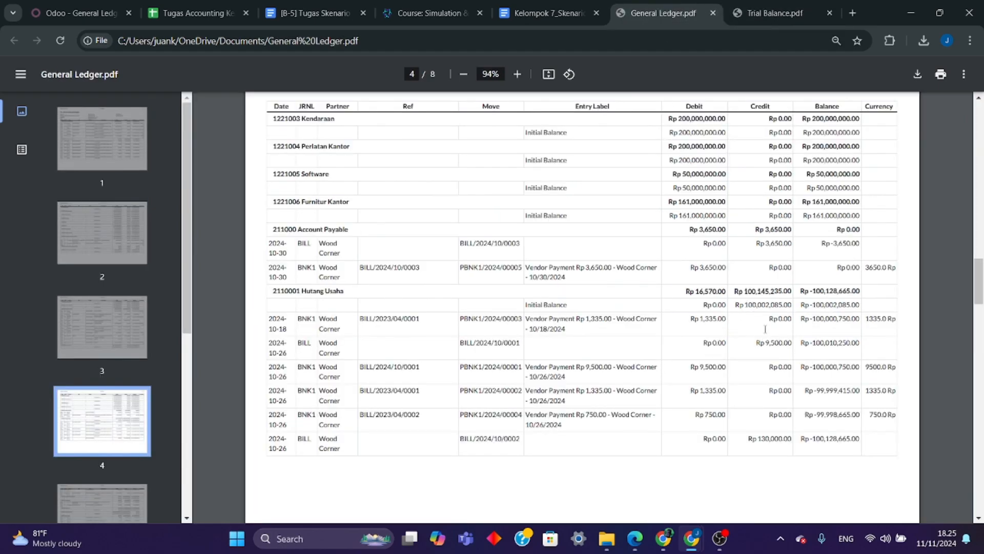
click(760, 14)
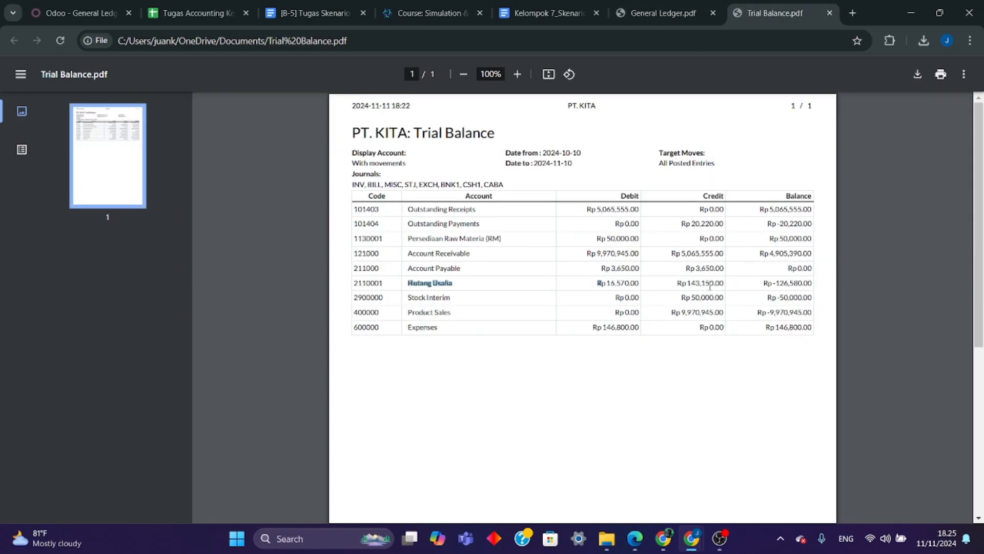
click(681, 14)
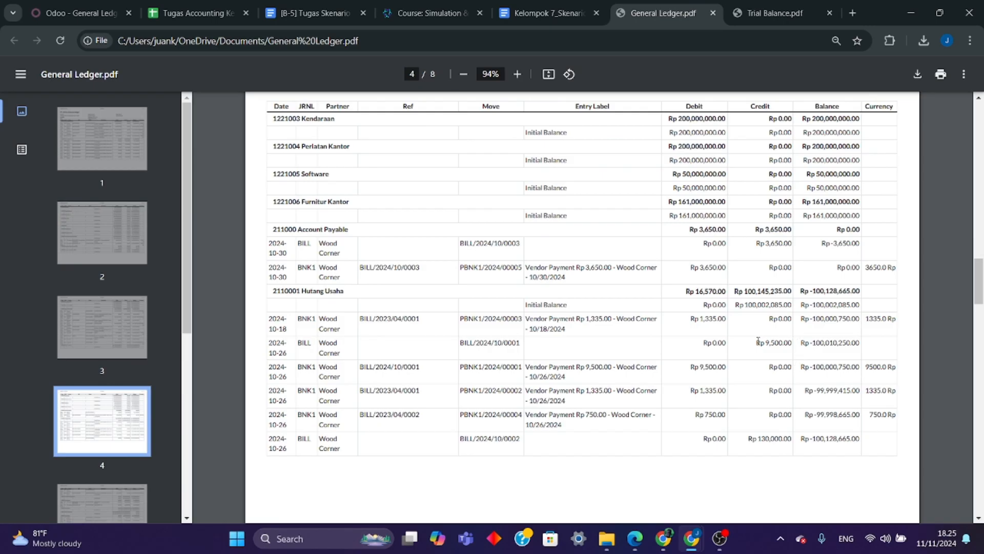
- Highlight the 2110001 Hutang Usaha credit entries below the initial balance on General Ledger page 4 and compare them with the Trial Balance credit
drag(758, 341, 788, 433)
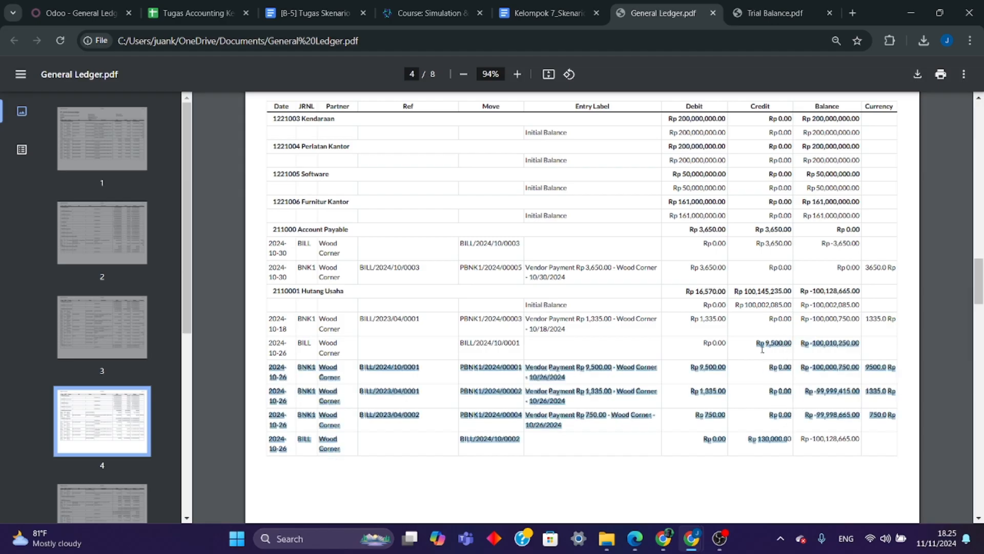
click(784, 451)
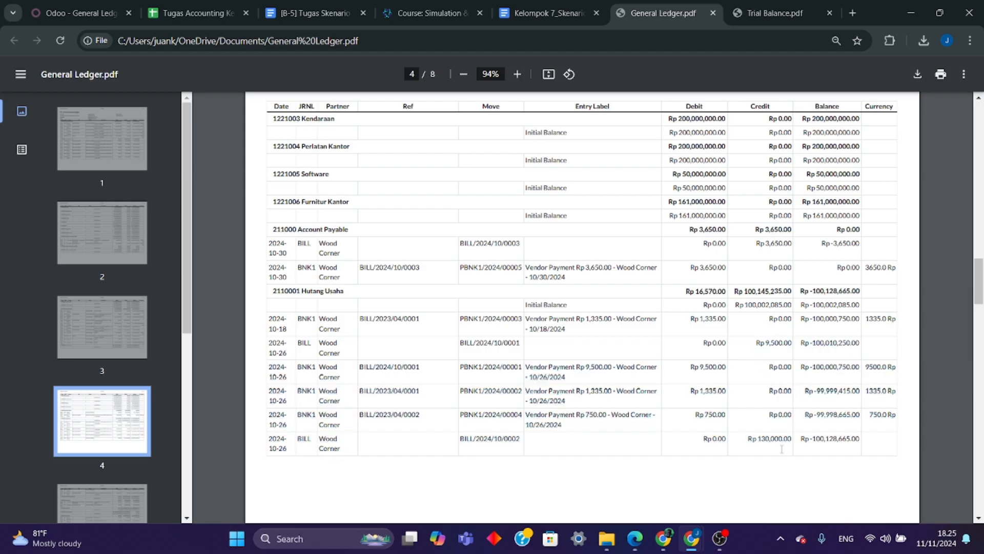
click(751, 22)
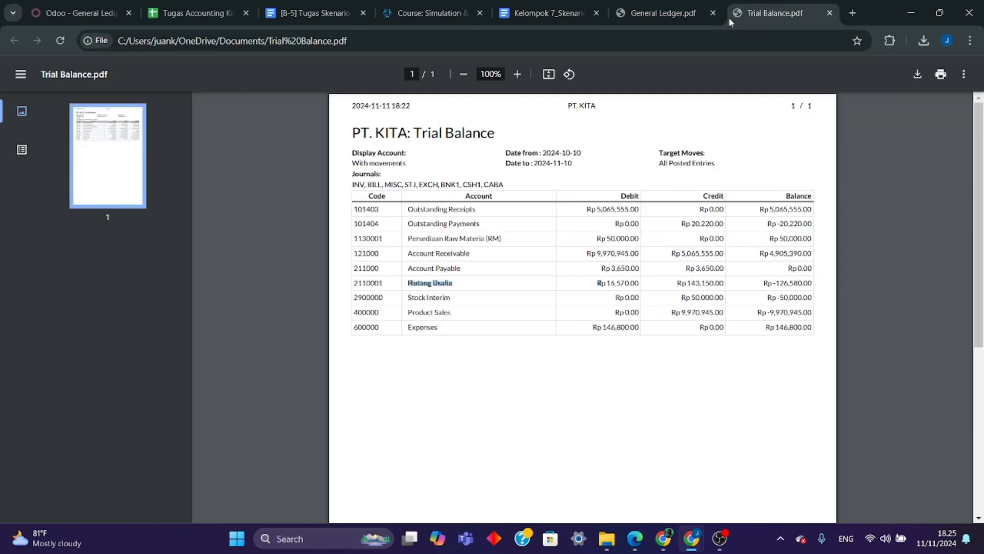
click(670, 15)
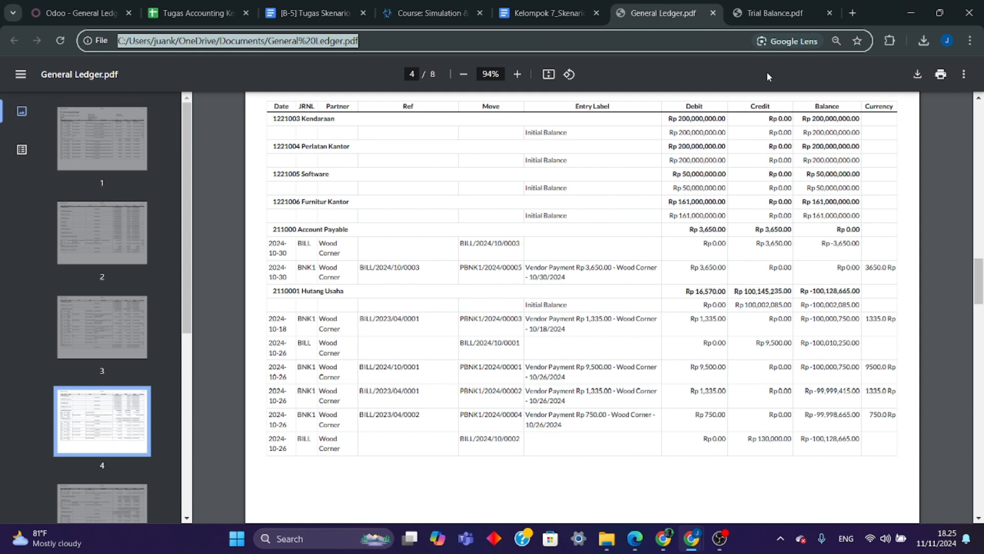
click(758, 15)
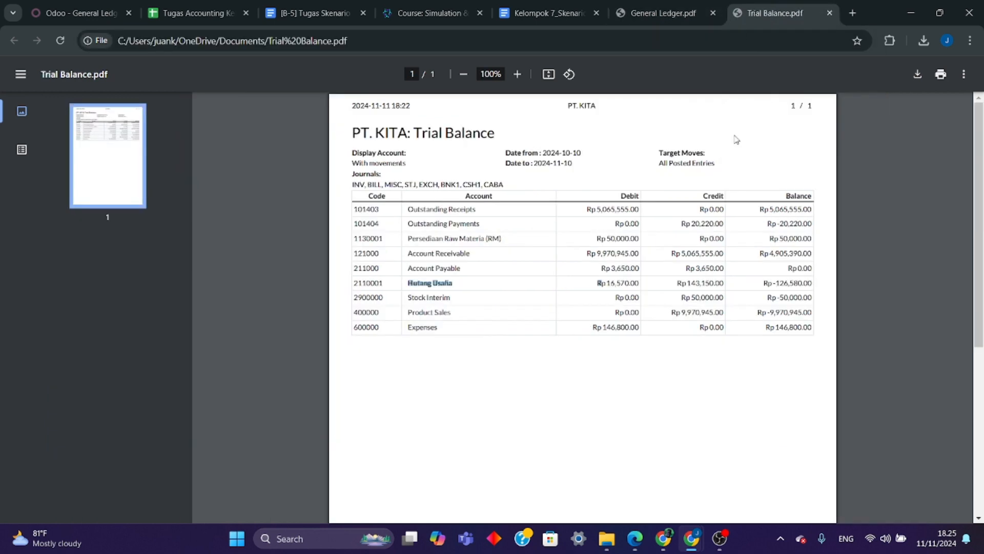
- Highlight the 2110001 Hutang Usaha balance in the Trial Balance and compare it with the General Ledger page 4 balance and initial balance
click(660, 4)
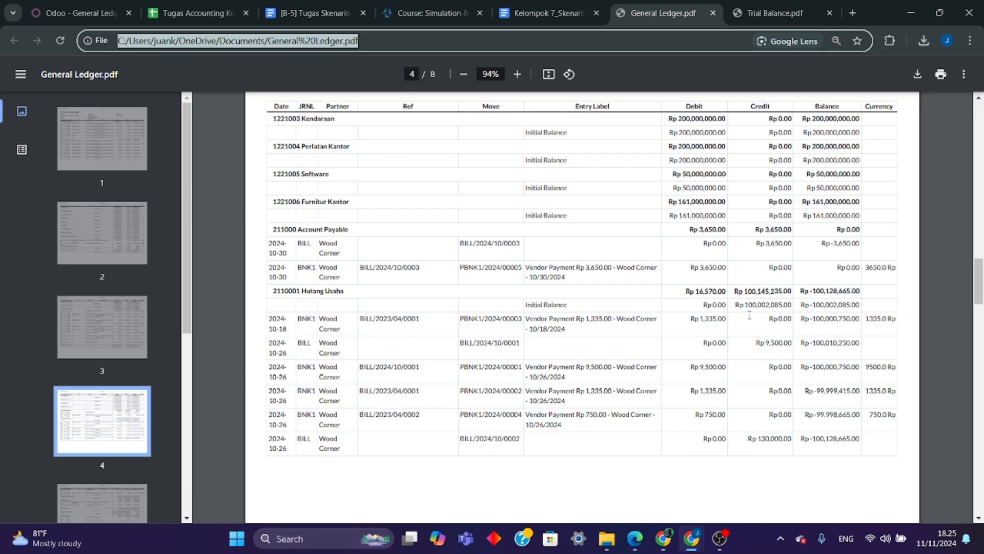
key(ctrl+Tab)
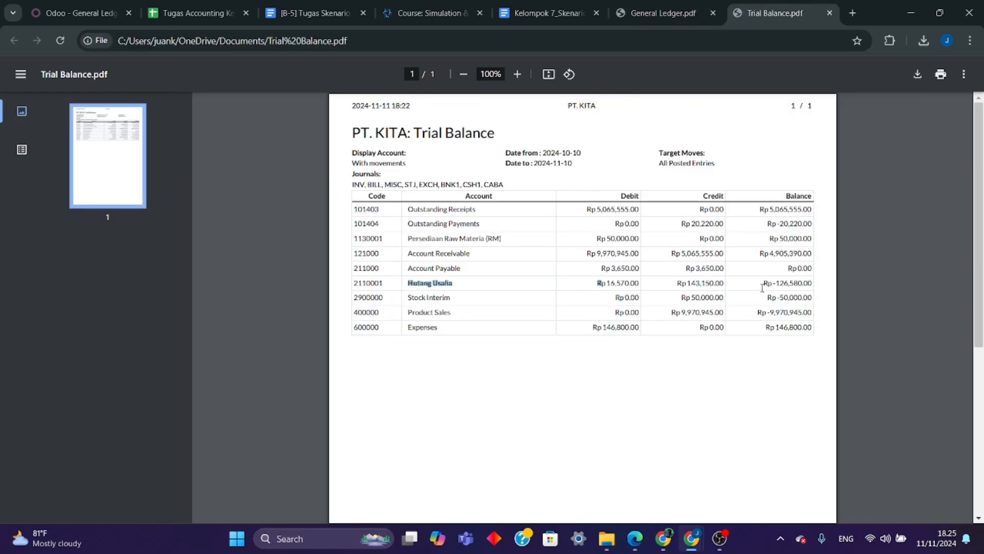
drag(763, 287, 809, 286)
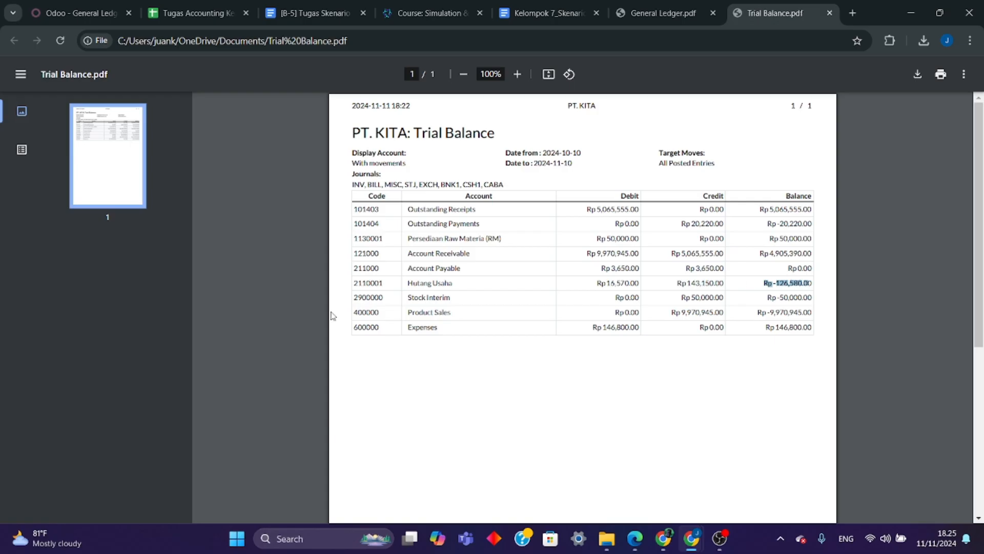
click(653, 13)
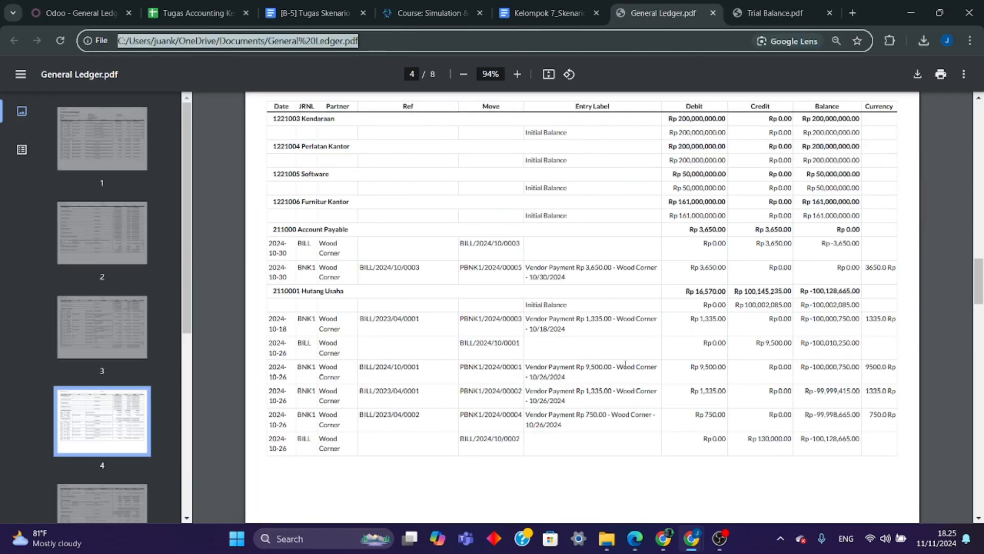
- Compare the 2900000 Stock Interim debit, credit and balance on General Ledger page 5 with the Trial Balance
scroll(403, 431, down, 6)
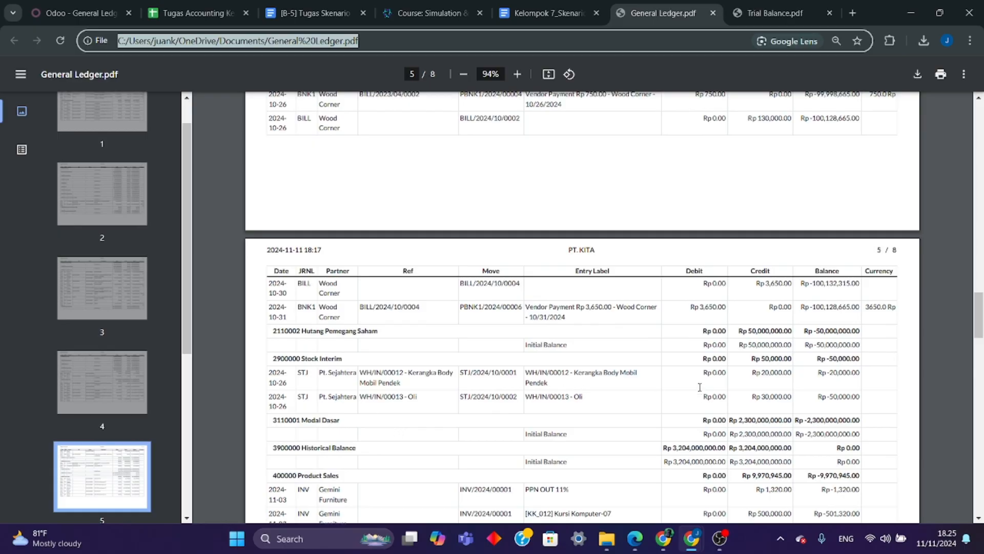
click(747, 12)
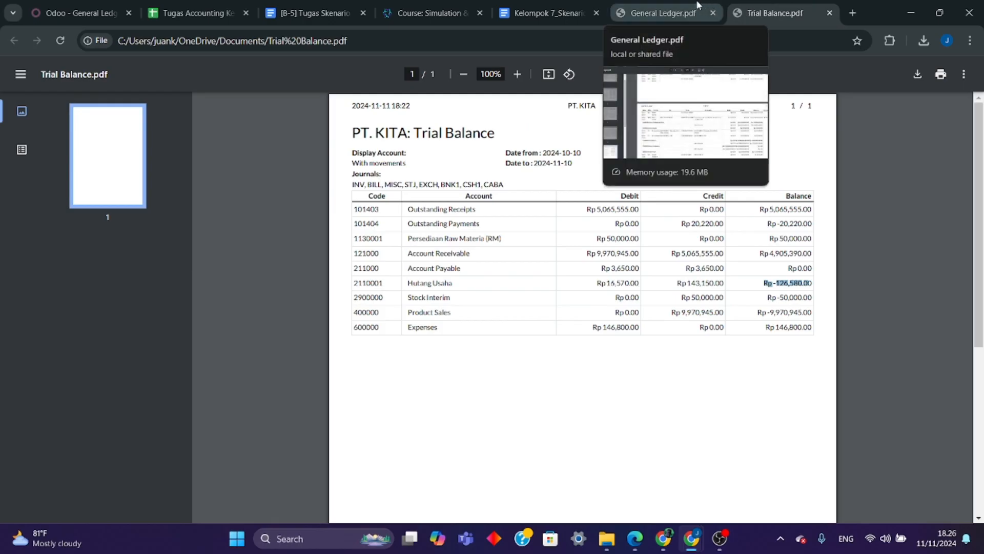
click(682, 294)
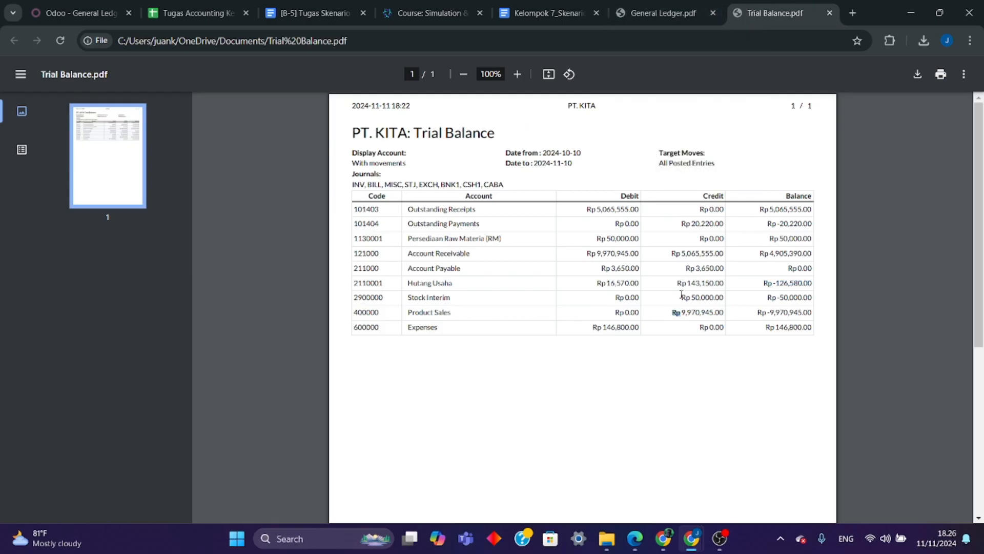
click(666, 14)
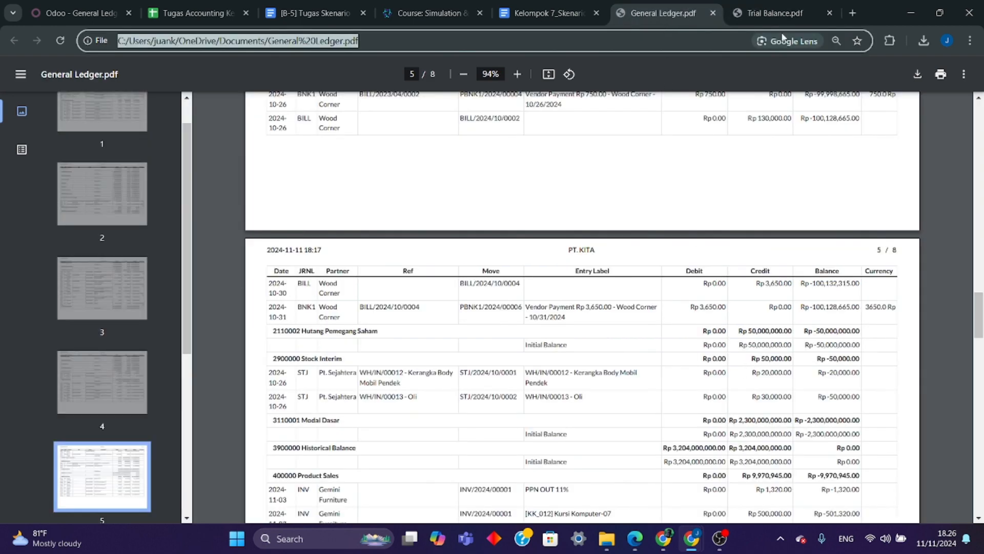
click(775, 13)
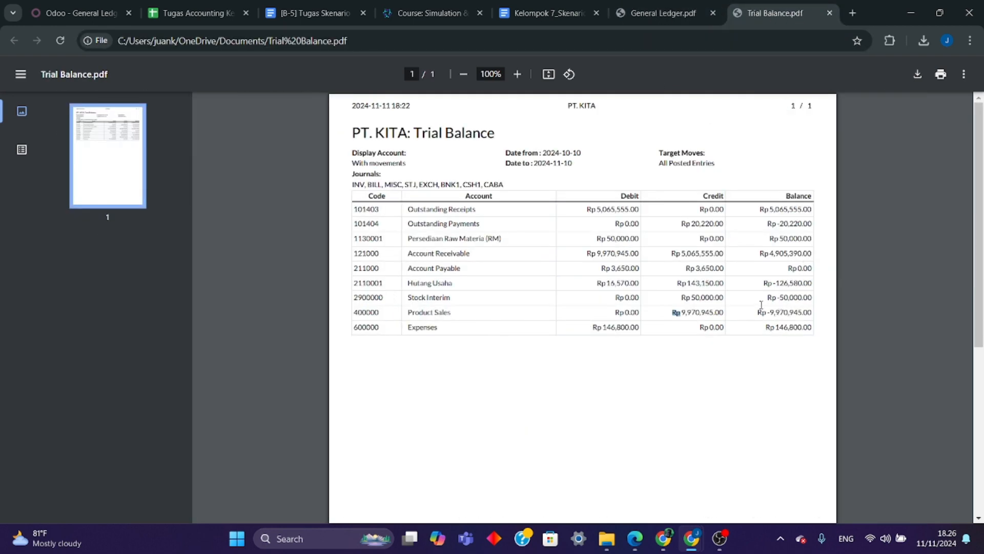
click(664, 13)
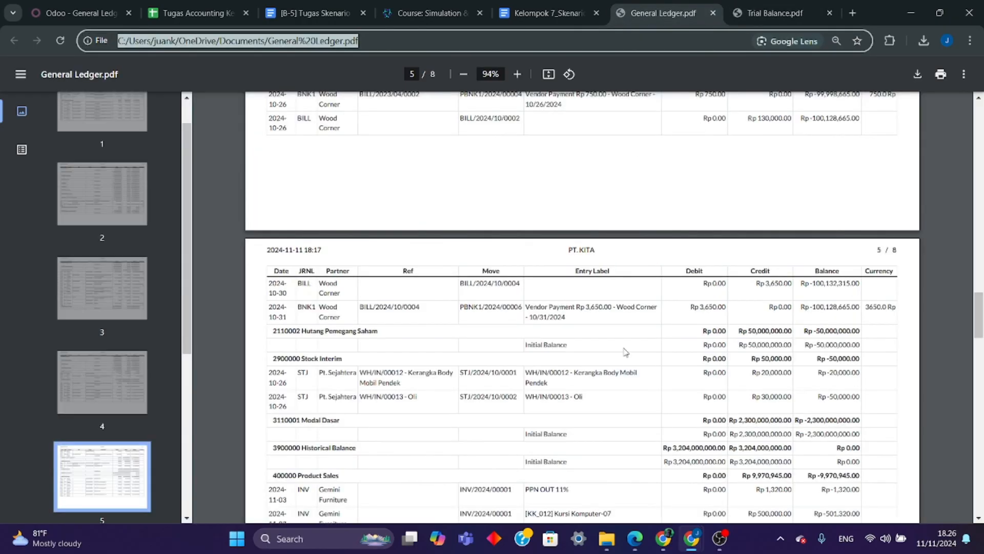
- Compare the 400000 Product Sales debit, credit and balance on General Ledger page 5 with the Trial Balance
scroll(624, 352, down, 6)
scroll(619, 392, down, 10)
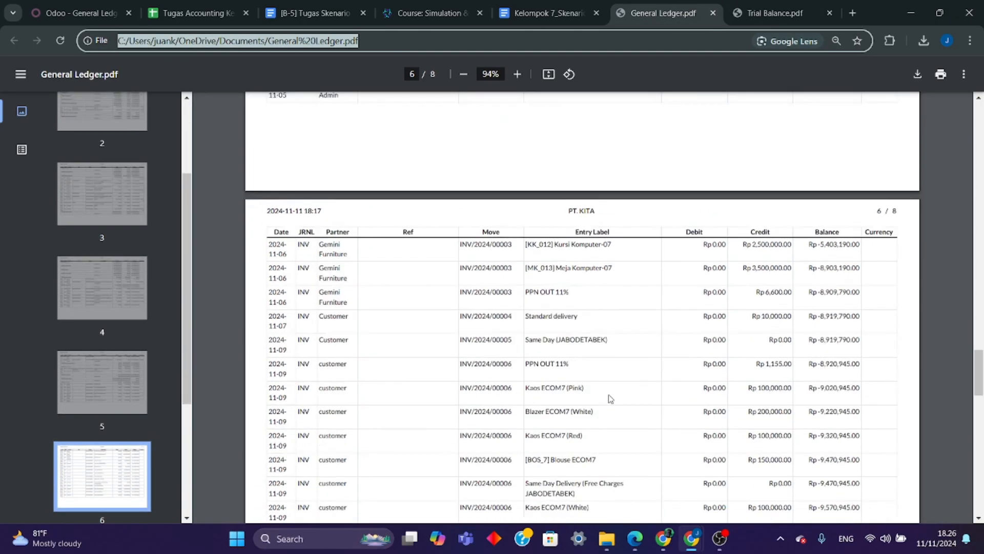
scroll(496, 404, up, 14)
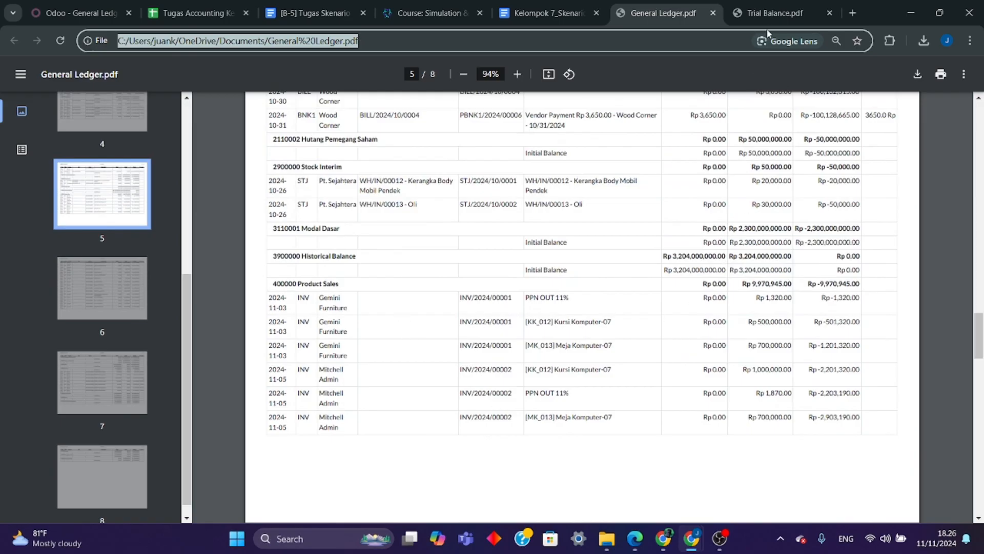
click(770, 14)
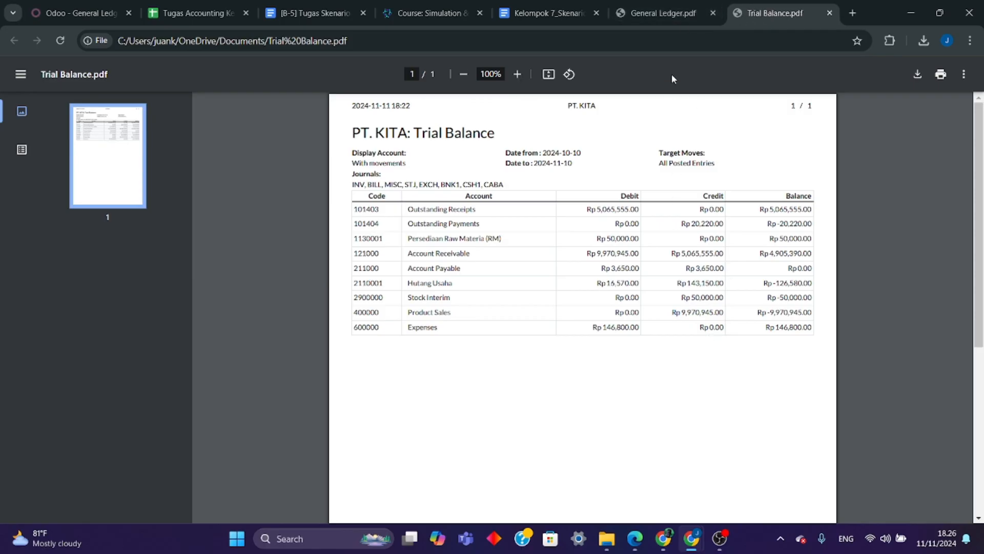
click(662, 13)
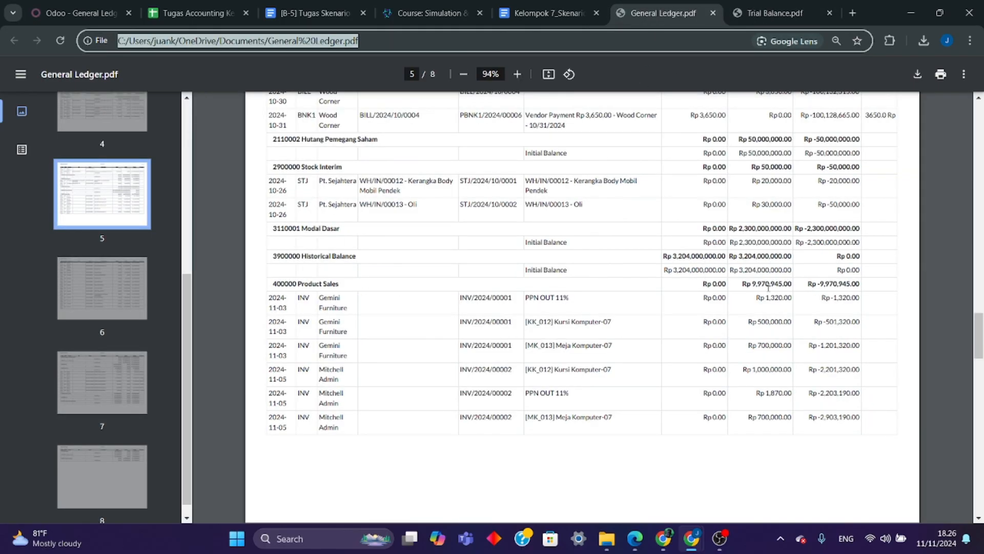
click(769, 14)
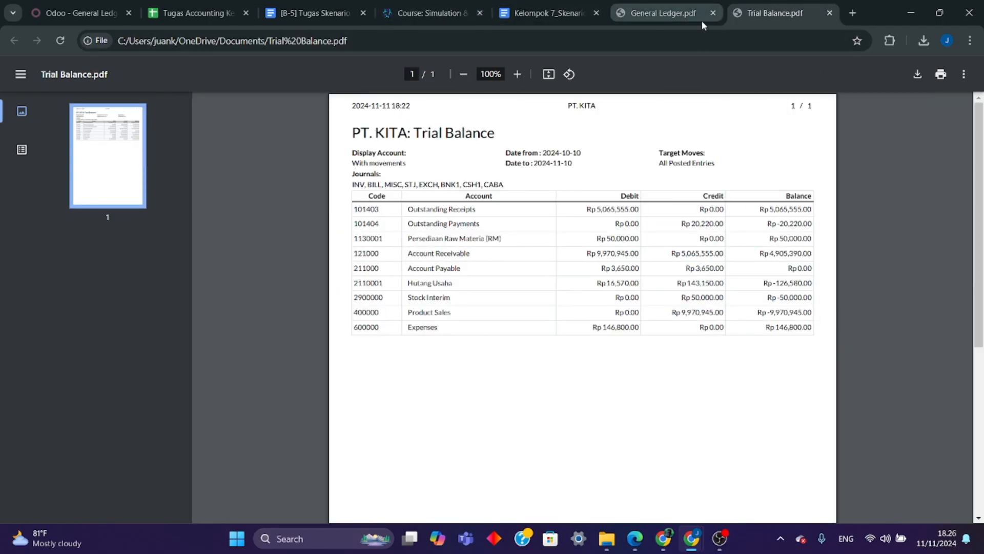
- Compare the 600000 Expenses debit, credit and balance on General Ledger page 7, apart from the initial balance, with the Trial Balance
click(650, 14)
scroll(451, 372, down, 6)
scroll(455, 367, down, 5)
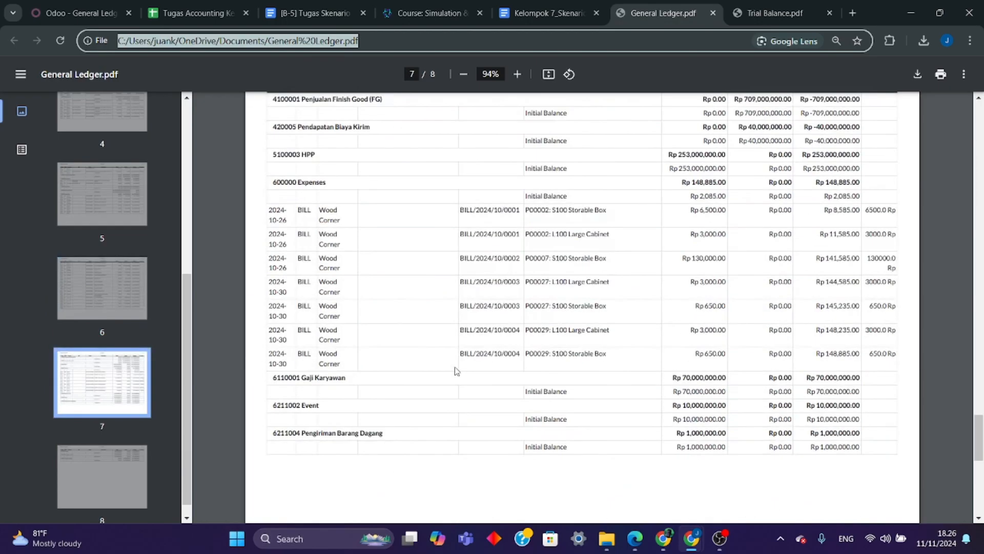
scroll(456, 371, up, 2)
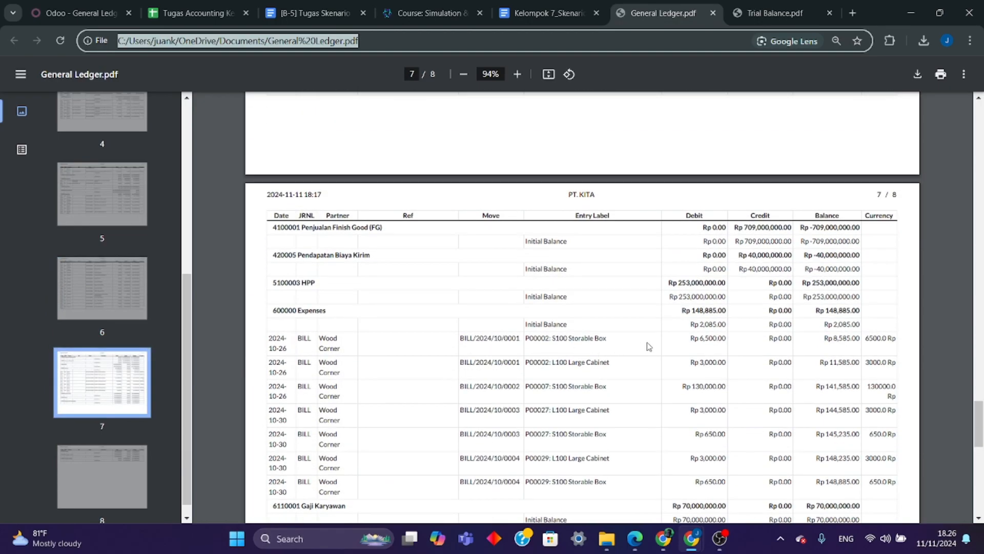
click(812, 17)
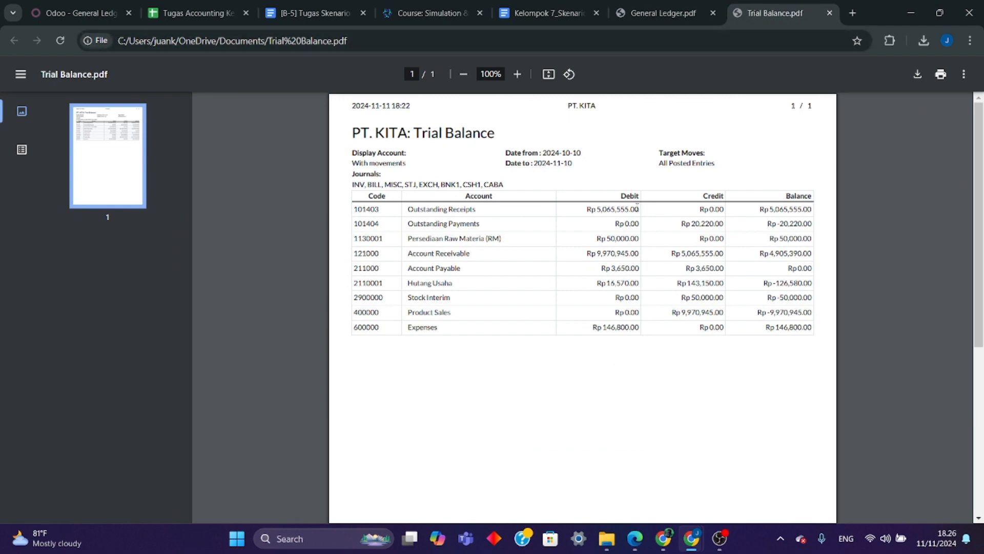
click(662, 11)
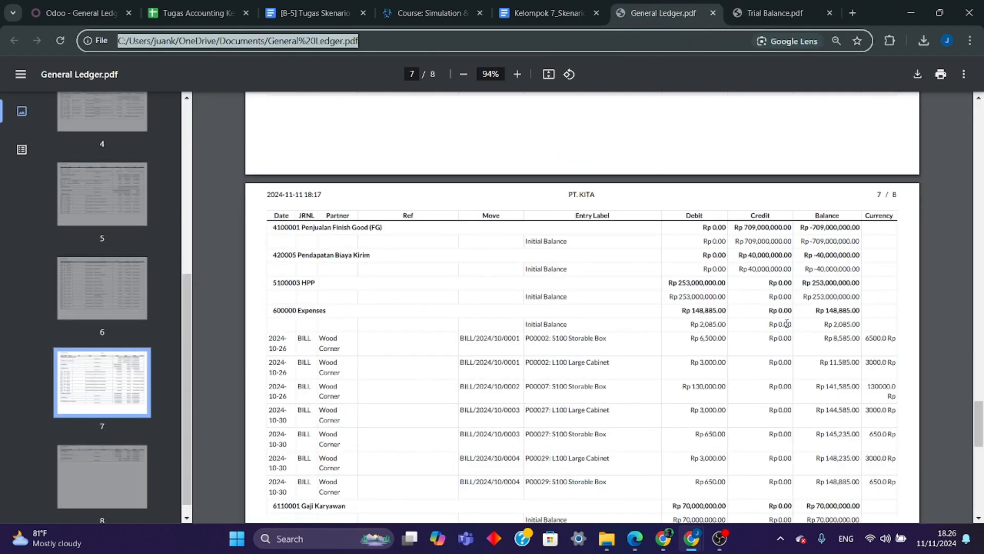
click(785, 17)
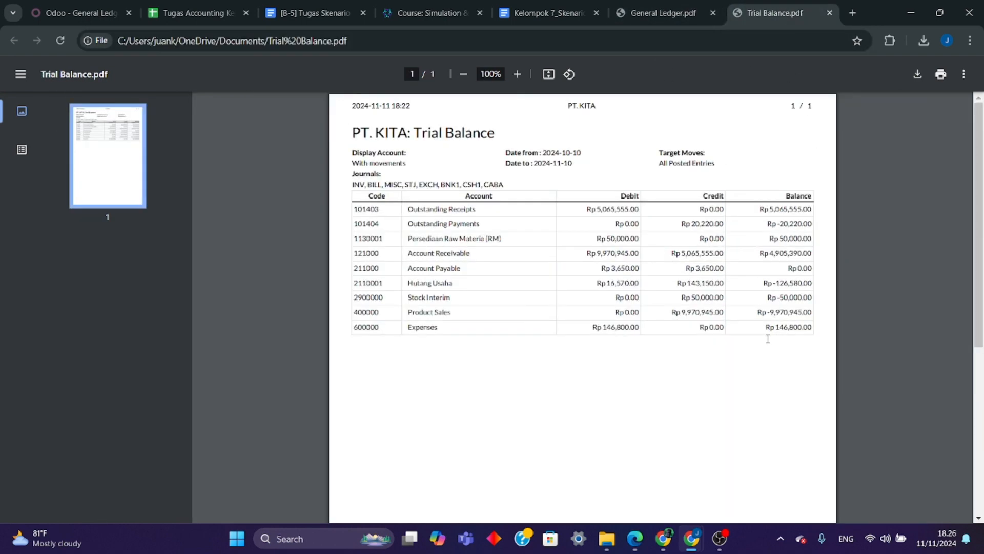